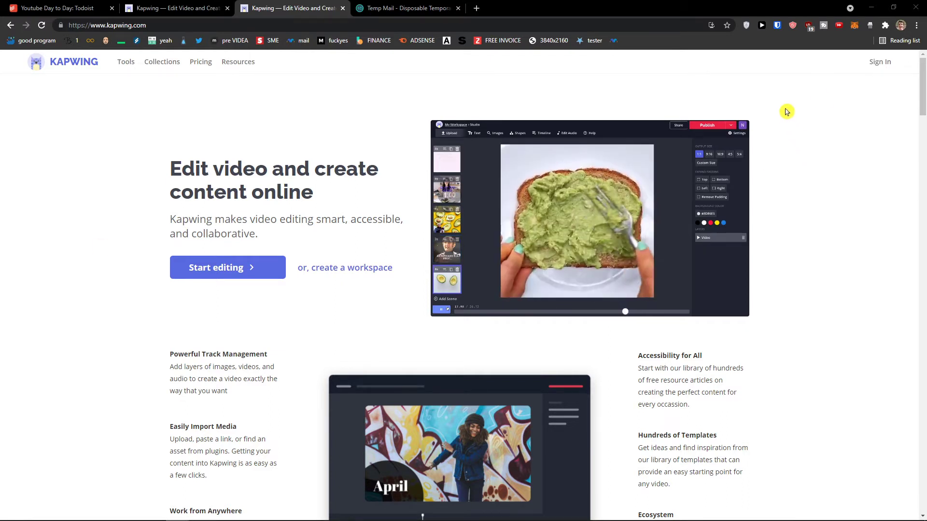
# - Open the sign-in options, check the sign-in code e-mail in Temp Mail, and switch to the signed-in Kapwing workspace
pyautogui.click(886, 64)
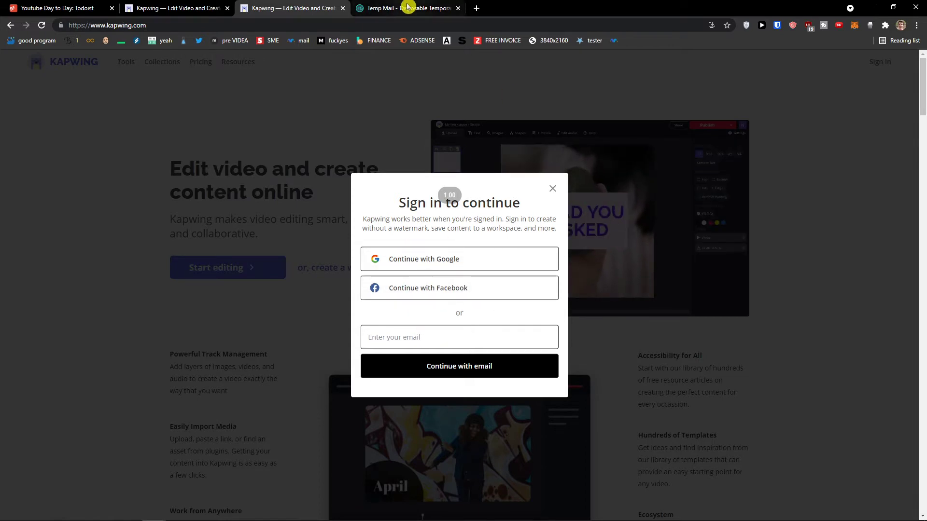
pyautogui.click(407, 9)
pyautogui.moveTo(405, 315)
pyautogui.mouseDown()
pyautogui.moveTo(523, 320)
pyautogui.moveTo(399, 316)
pyautogui.mouseUp()
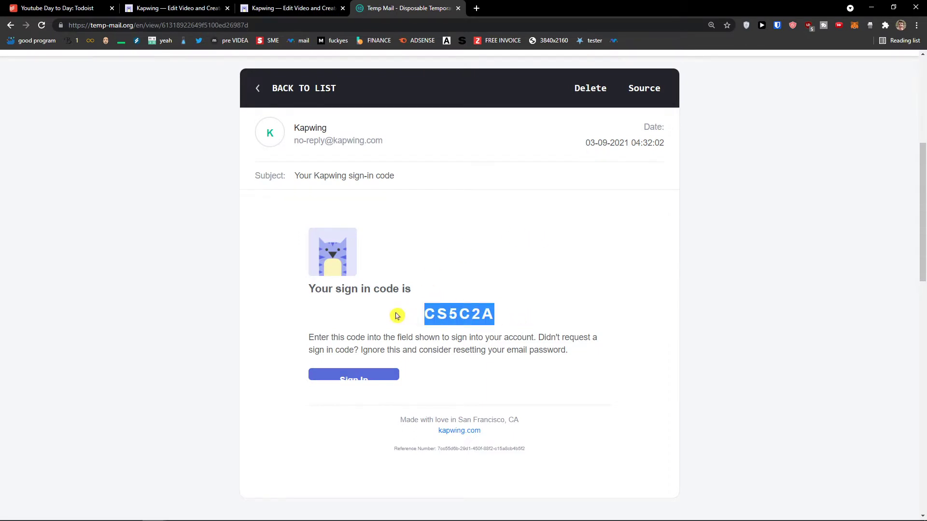
pyautogui.click(289, 8)
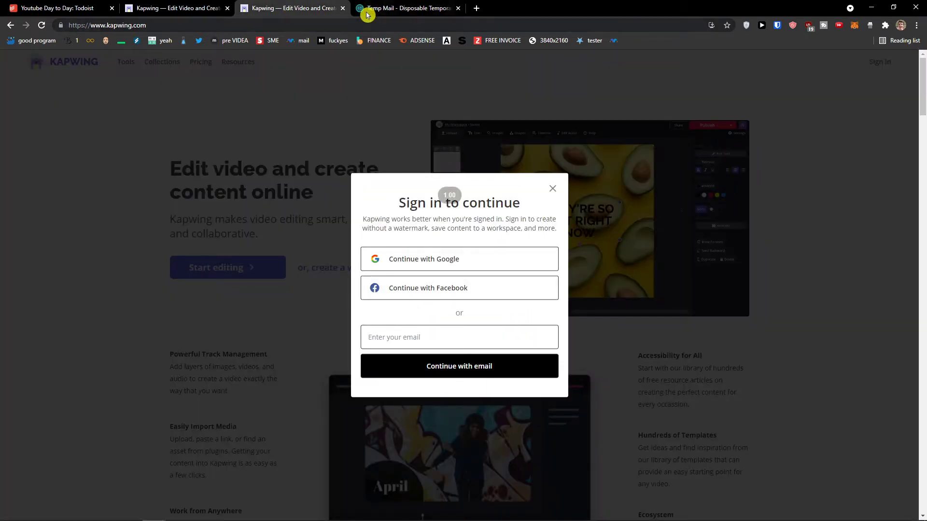
pyautogui.click(182, 8)
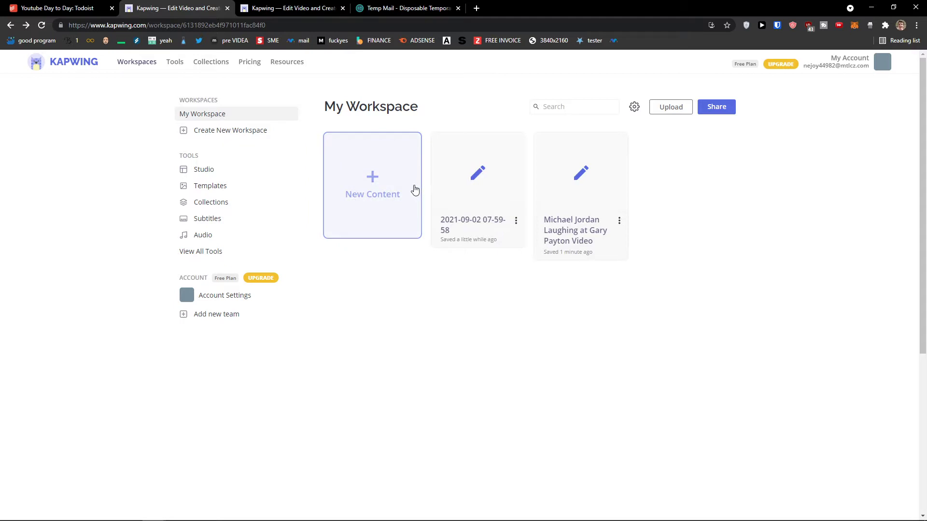
# - Create a new workspace named "memes" and finish its setup without inviting any collaborators
pyautogui.click(217, 131)
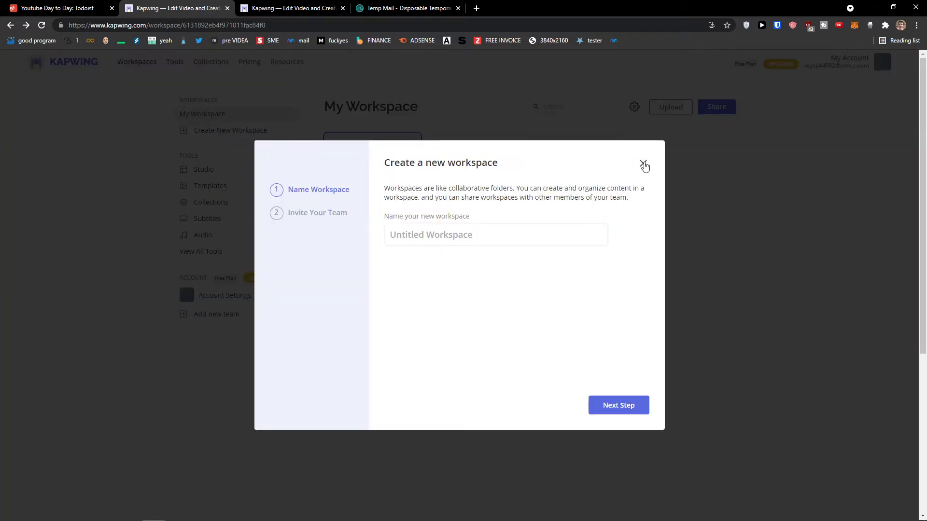
pyautogui.click(644, 164)
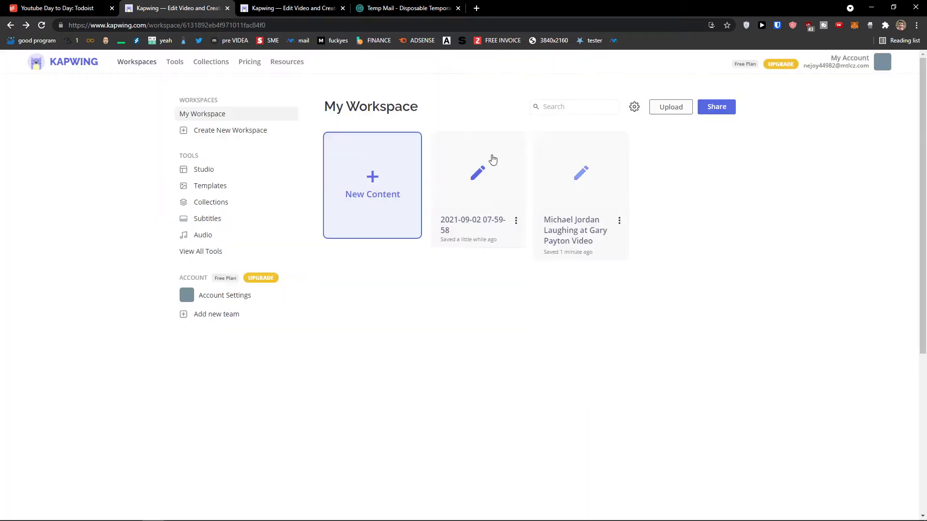
pyautogui.click(244, 136)
pyautogui.write('memes')
pyautogui.click(619, 405)
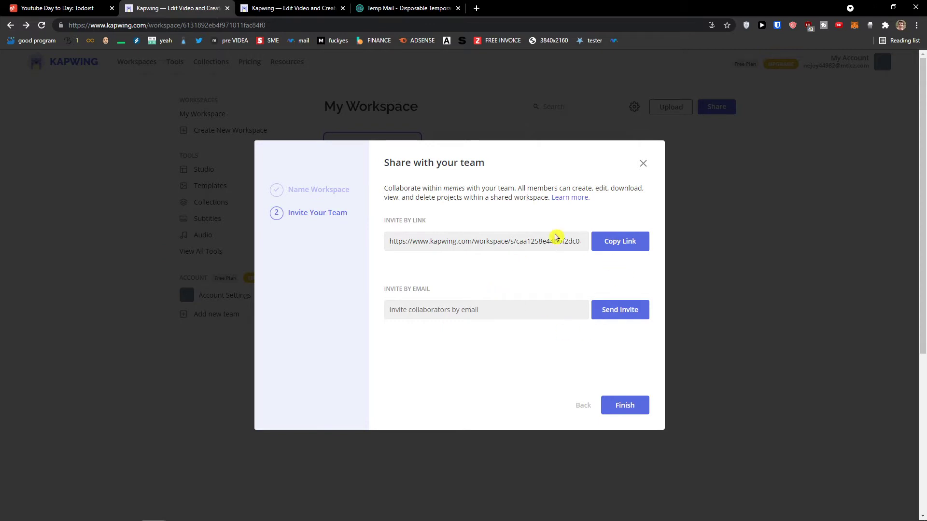
pyautogui.hotkey('ctrl', '+')
pyautogui.hotkey('ctrl', '+')
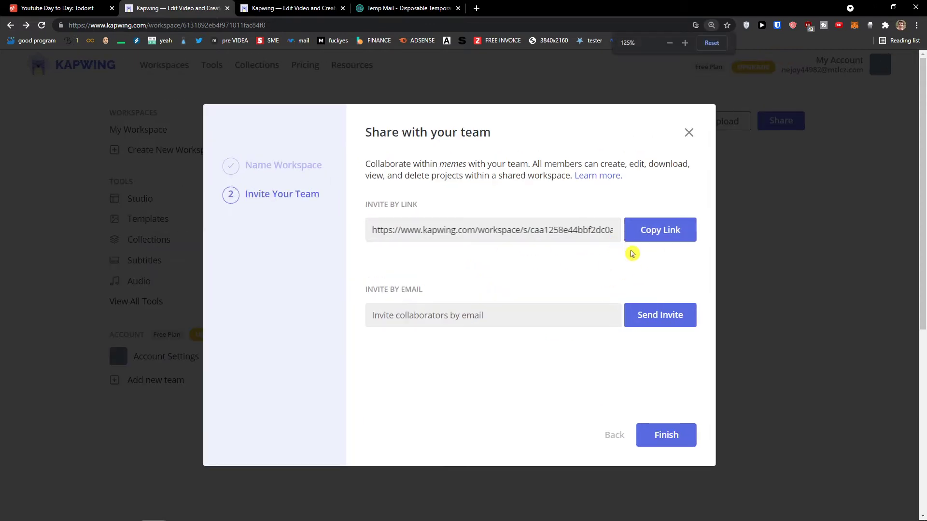
pyautogui.click(666, 437)
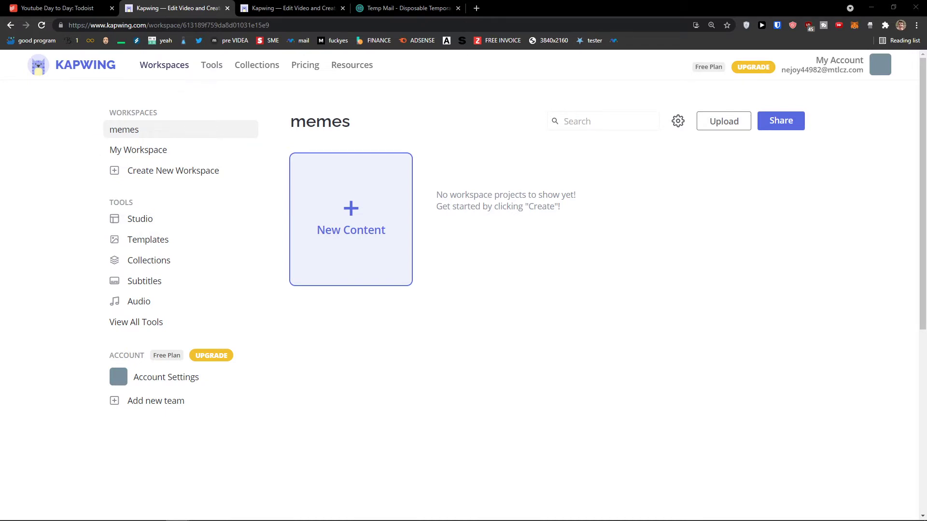
# - Look at the empty Studio editor and the Meme Templates gallery, and return to the memes workspace
pyautogui.click(174, 223)
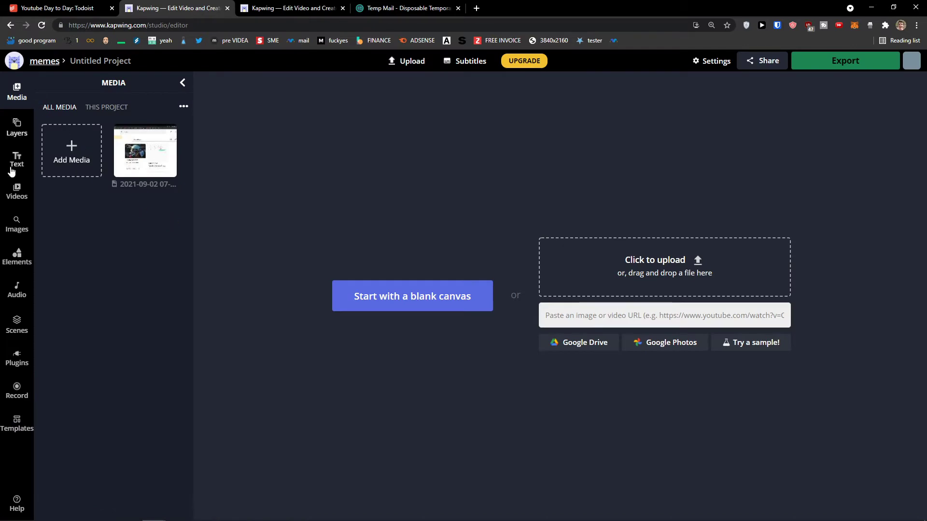
pyautogui.click(12, 27)
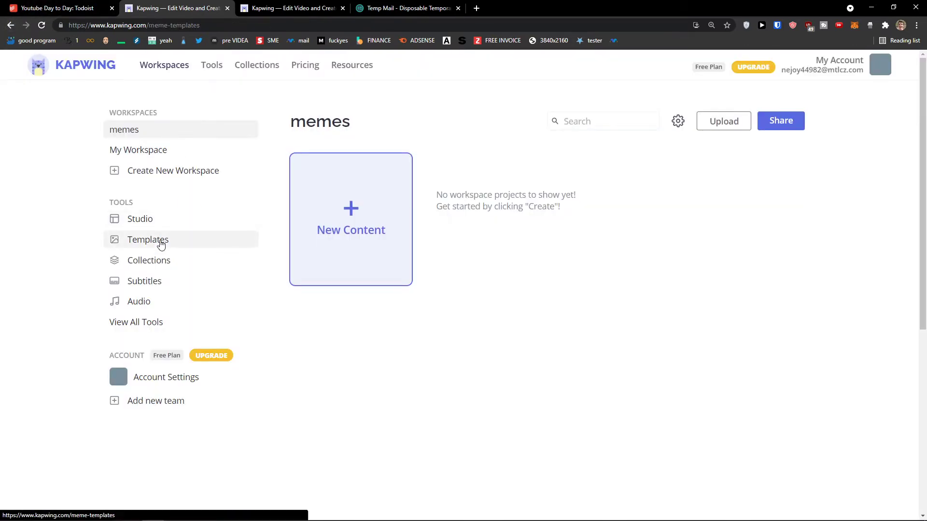
pyautogui.click(161, 243)
pyautogui.scroll(-2, 182, 275)
pyautogui.scroll(1, 180, 279)
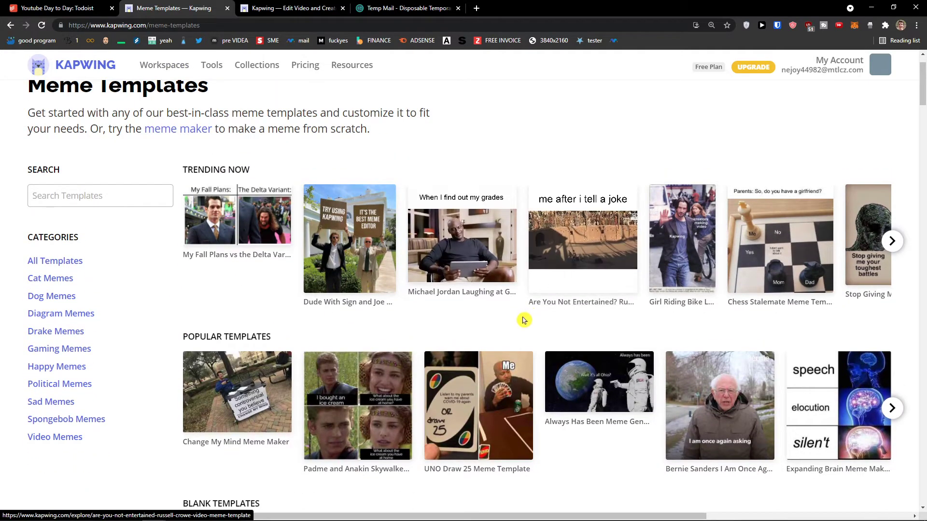
pyautogui.scroll(-2, 524, 320)
pyautogui.scroll(1, 584, 242)
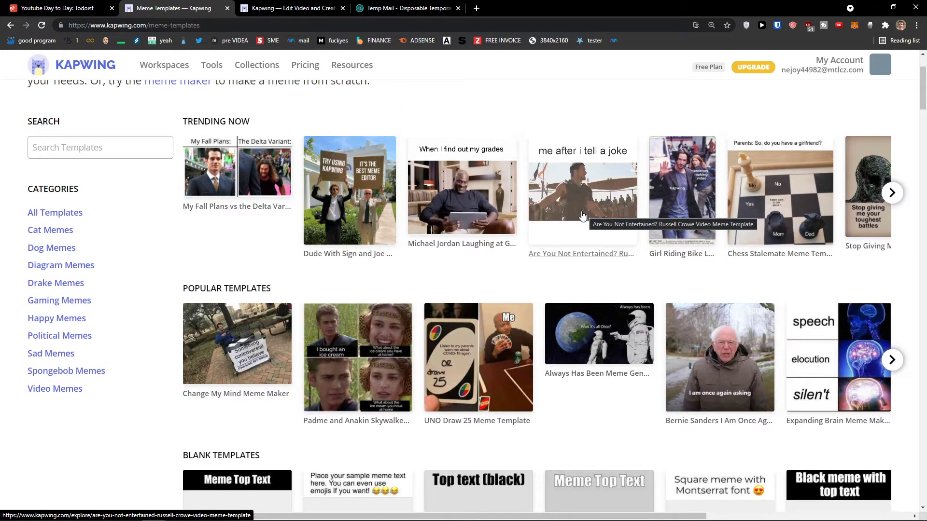
pyautogui.scroll(2, 618, 270)
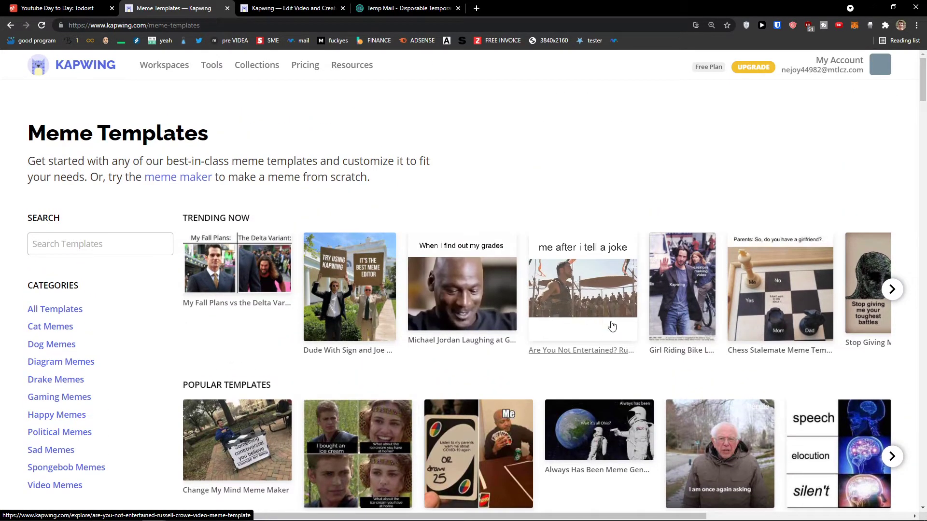
pyautogui.click(164, 65)
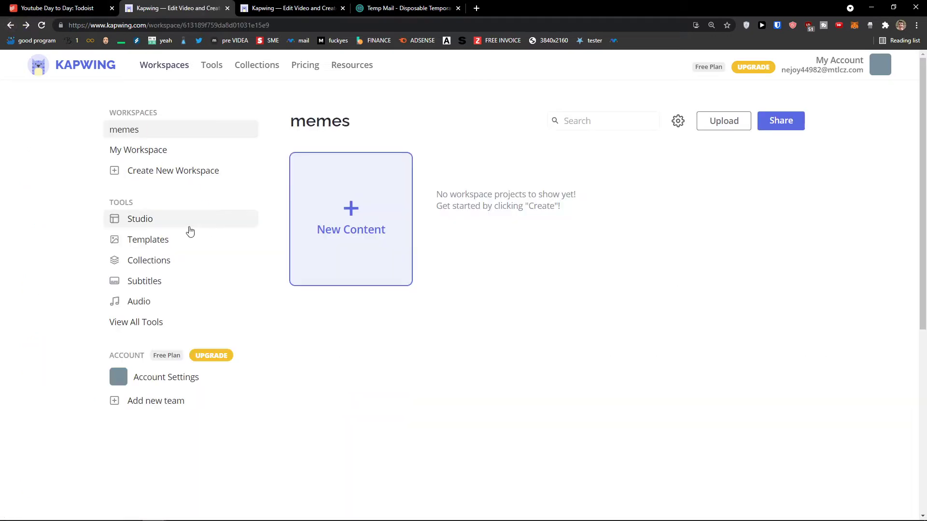
# - Examine the template and just-for-fun categories under Collections, and return to the memes workspace
pyautogui.click(151, 264)
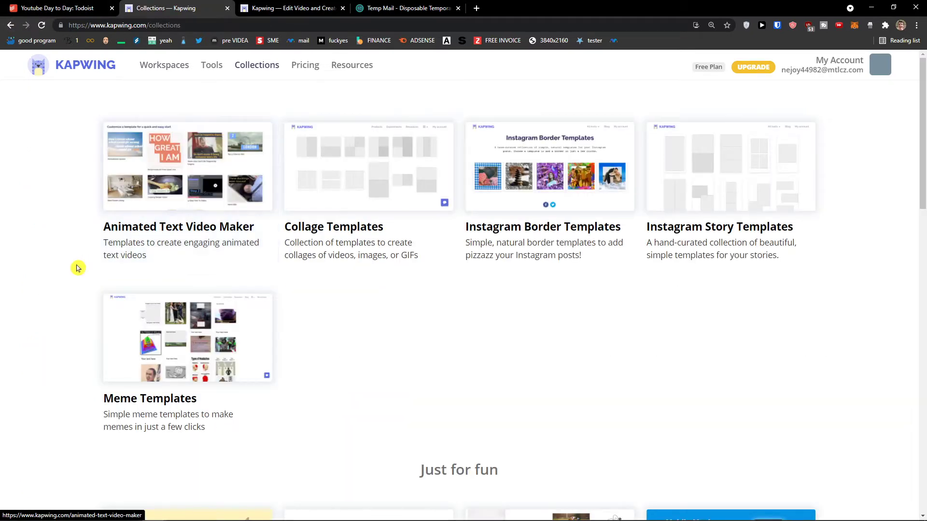
pyautogui.scroll(-7, 72, 269)
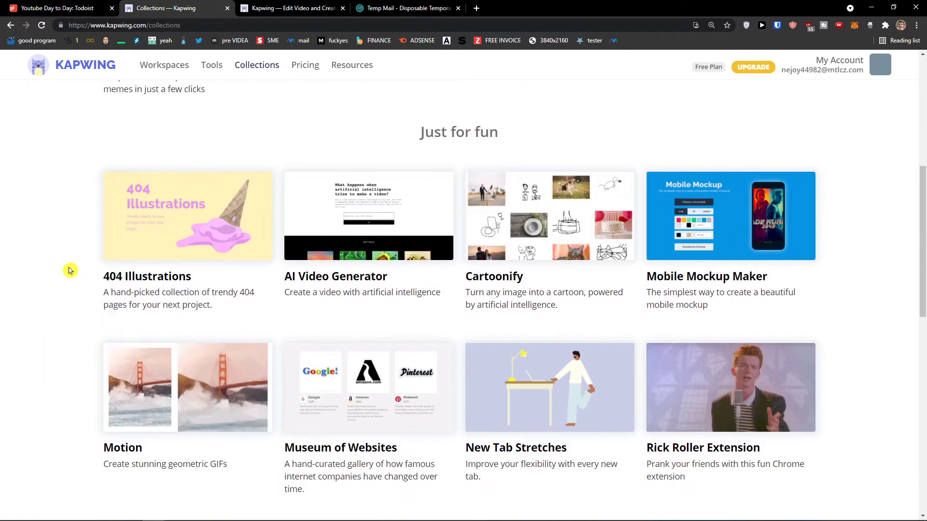
pyautogui.scroll(1, 74, 289)
pyautogui.scroll(-1, 83, 306)
pyautogui.scroll(-2, 82, 295)
pyautogui.scroll(9, 82, 294)
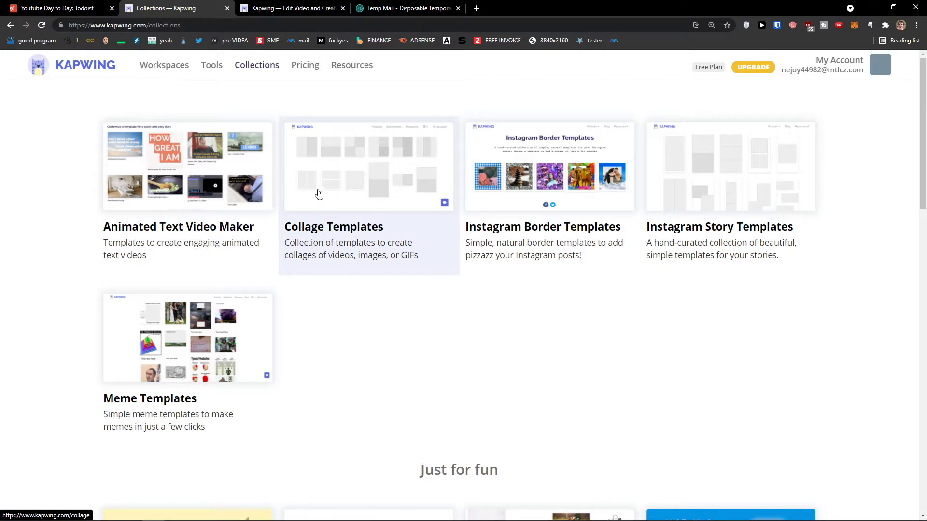
pyautogui.click(10, 26)
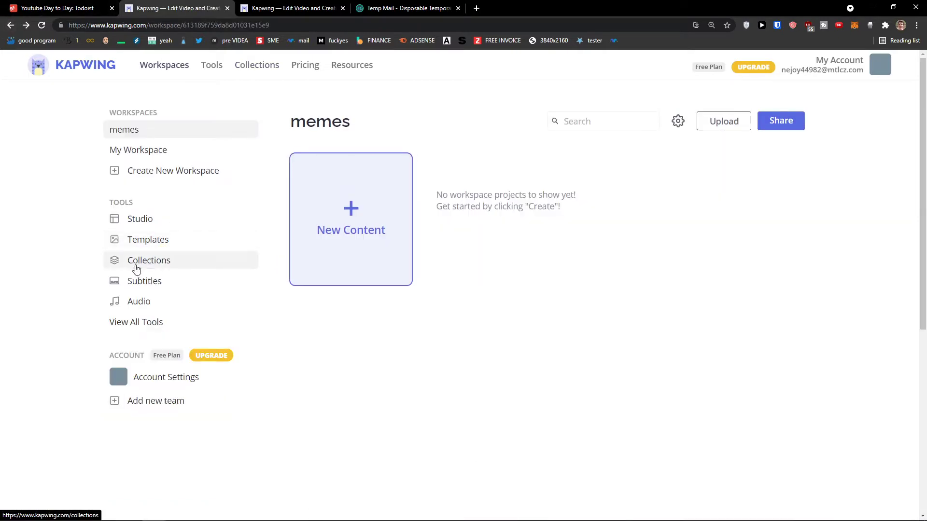
# - Review the Add Subtitles to Video tool's introduction page and go back to the memes workspace
pyautogui.click(145, 282)
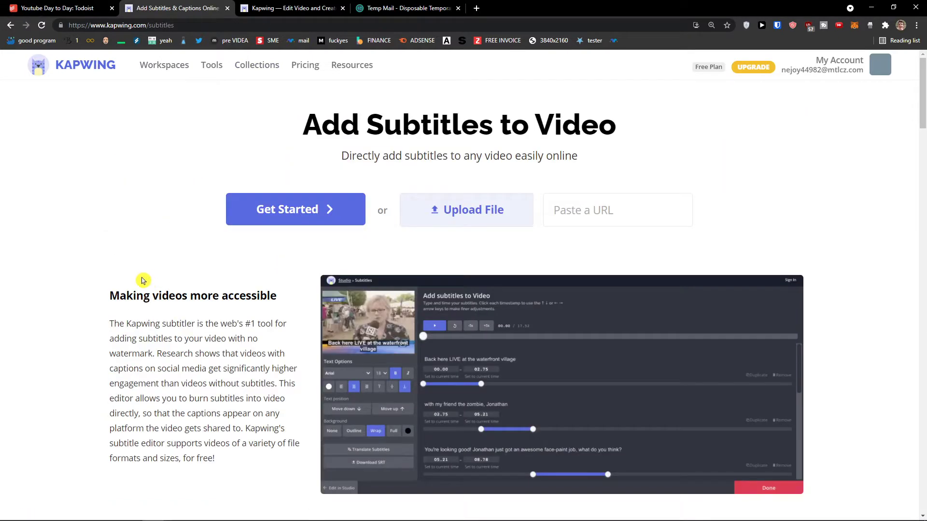
pyautogui.scroll(-1, 118, 257)
pyautogui.scroll(1, 115, 256)
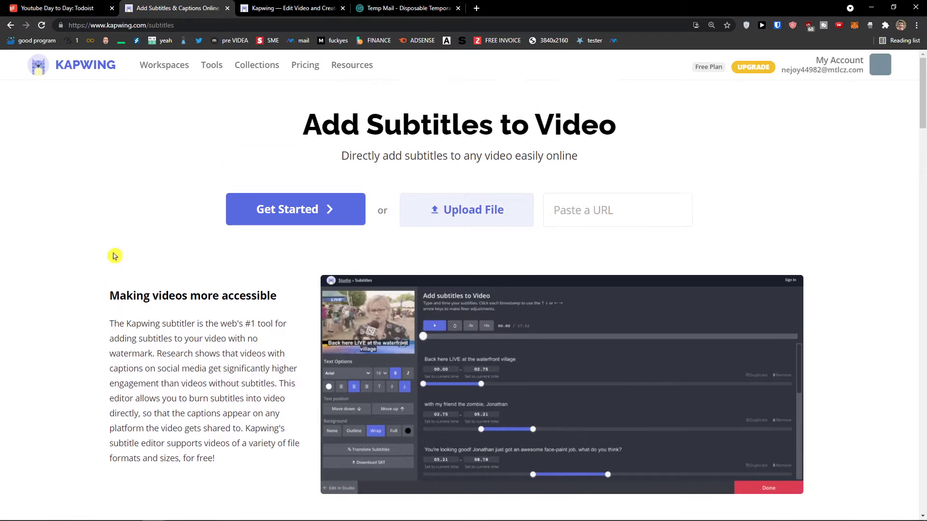
pyautogui.scroll(-1, 114, 256)
pyautogui.scroll(-1, 111, 253)
pyautogui.scroll(1, 111, 253)
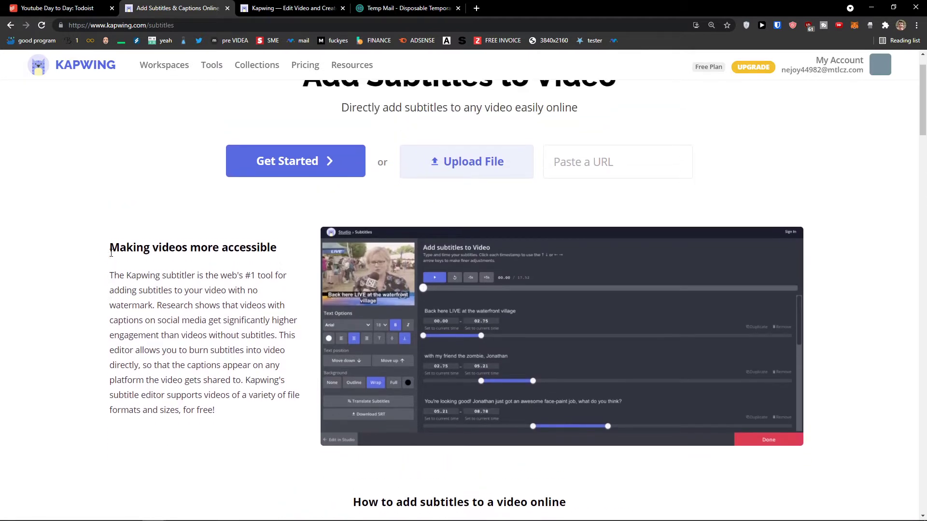
pyautogui.scroll(1, 110, 256)
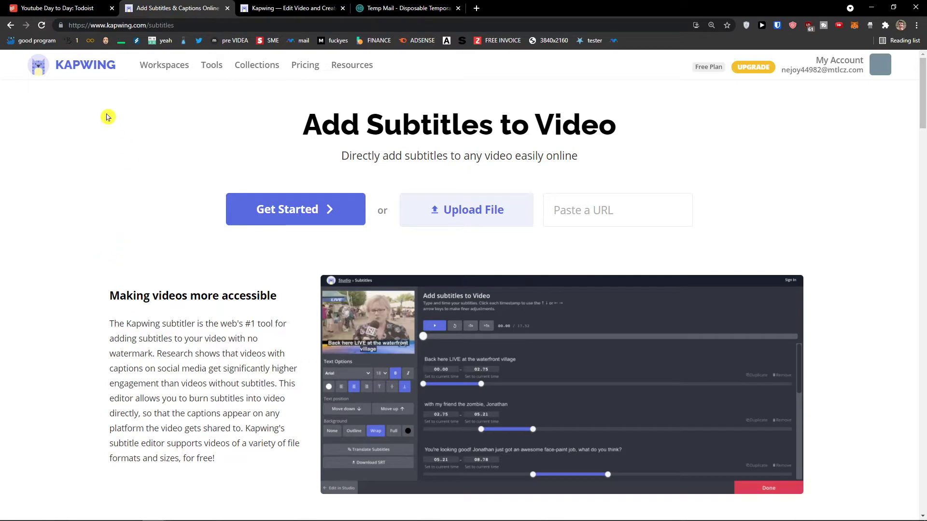
pyautogui.click(10, 24)
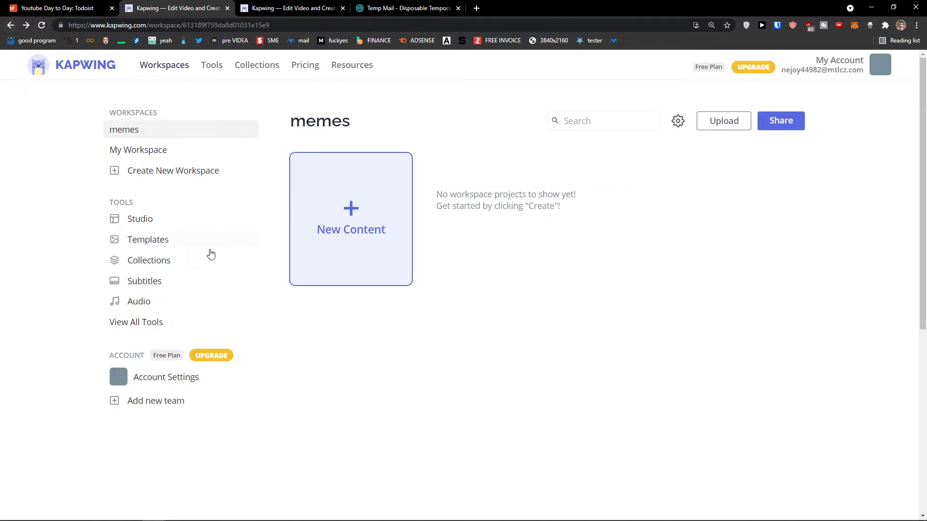
# - Review the Add Music to Video tool's introduction page and go back to the memes workspace
pyautogui.click(175, 303)
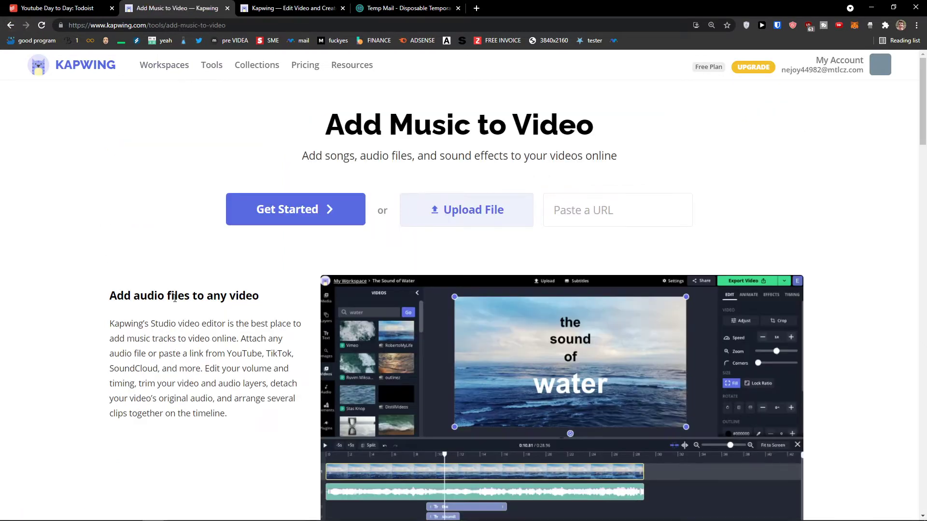
pyautogui.scroll(-1, 173, 301)
pyautogui.scroll(-1, 173, 301)
pyautogui.scroll(1, 174, 302)
pyautogui.moveTo(260, 247)
pyautogui.mouseDown()
pyautogui.moveTo(206, 247)
pyautogui.moveTo(260, 247)
pyautogui.mouseUp()
pyautogui.click(10, 24)
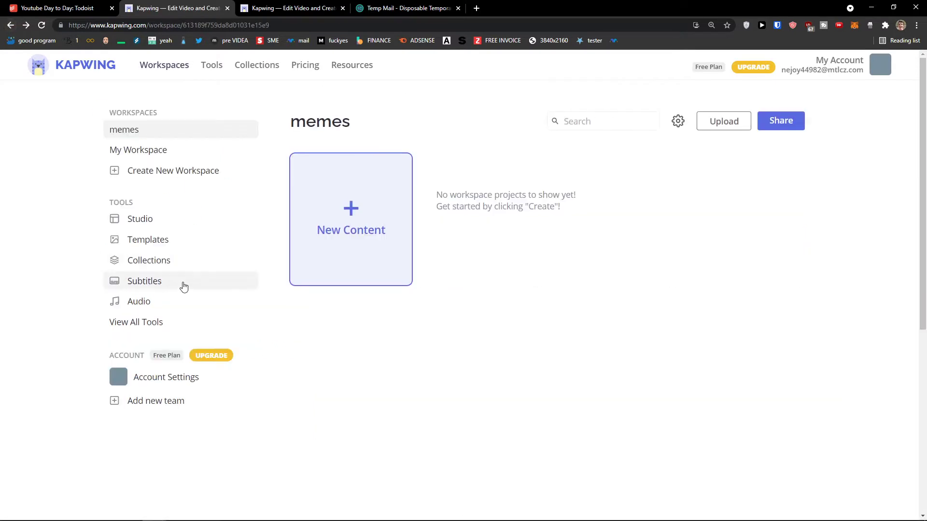
# - Open the full list of Kapwing tools in a separate browser tab and examine the available video, GIF and image tools
pyautogui.scroll(-1, 150, 297)
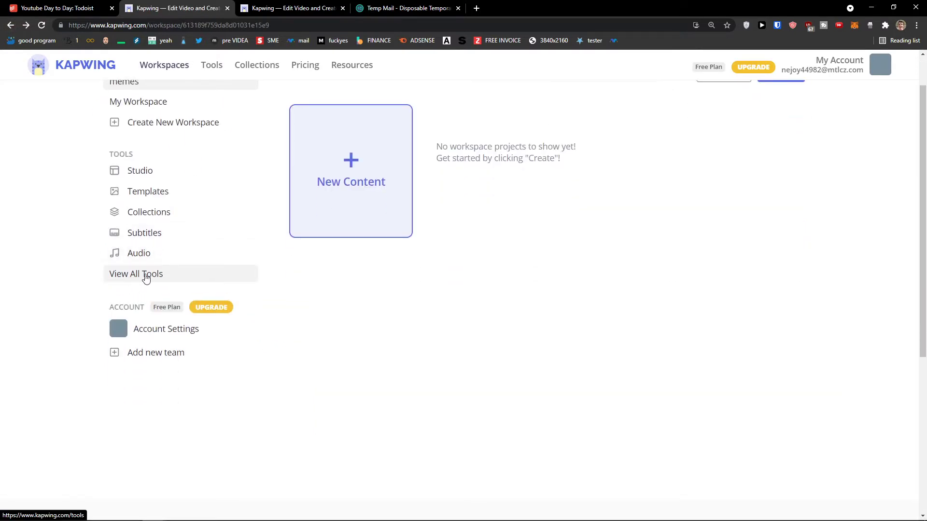
pyautogui.middleClick(144, 275)
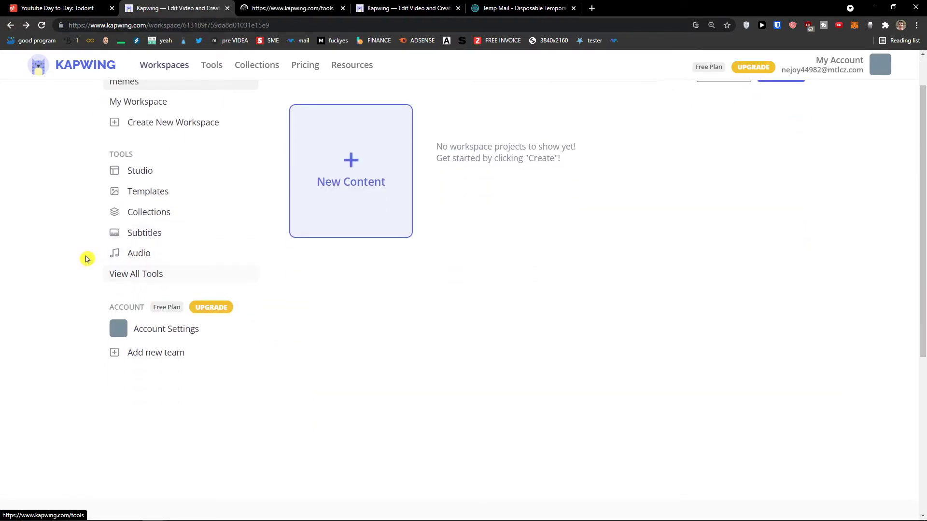
pyautogui.scroll(-6, 38, 405)
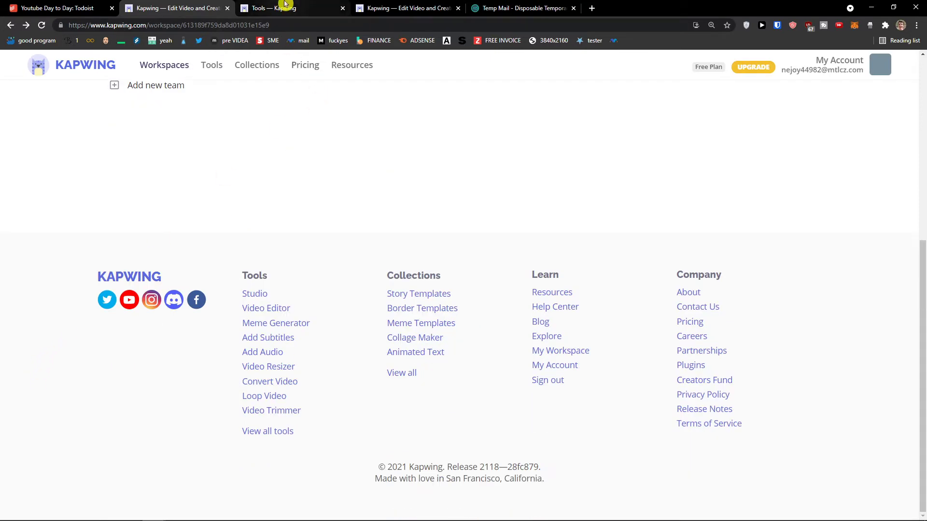
pyautogui.click(302, 5)
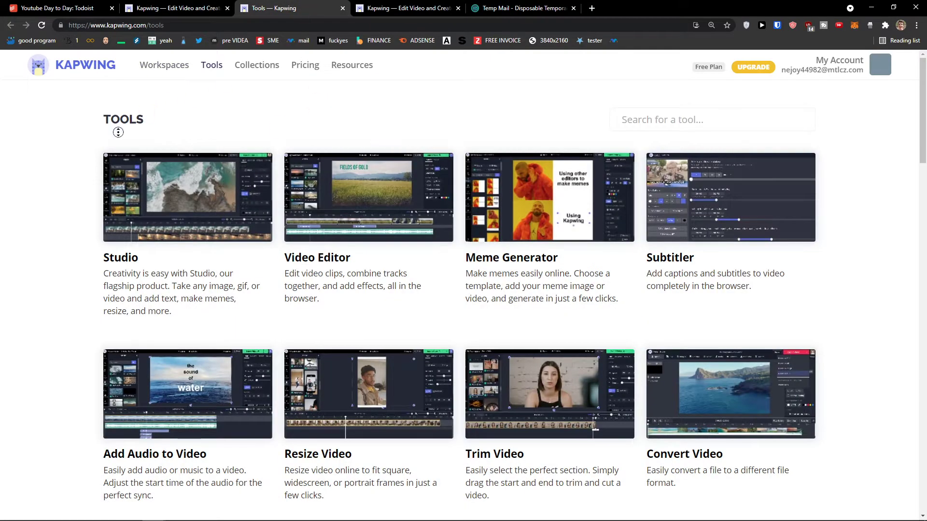
pyautogui.scroll(-2, 118, 132)
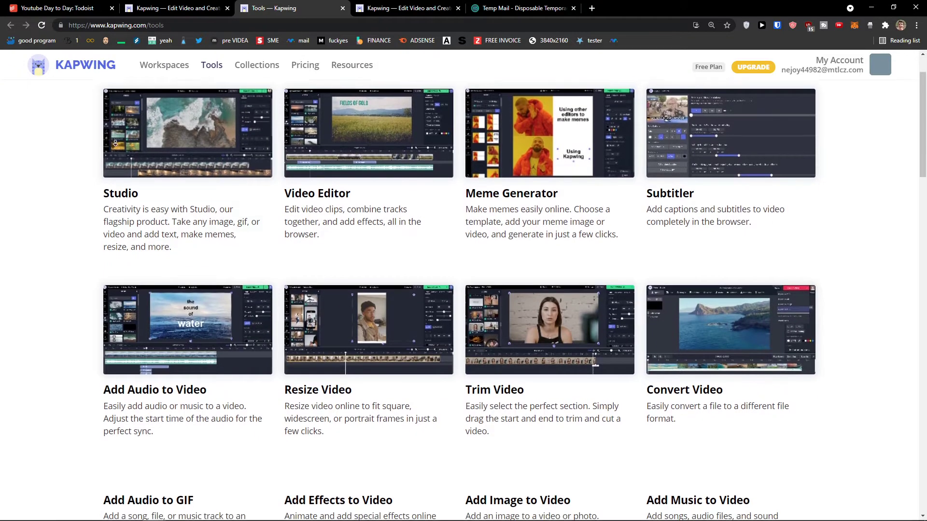
pyautogui.scroll(-3, 115, 143)
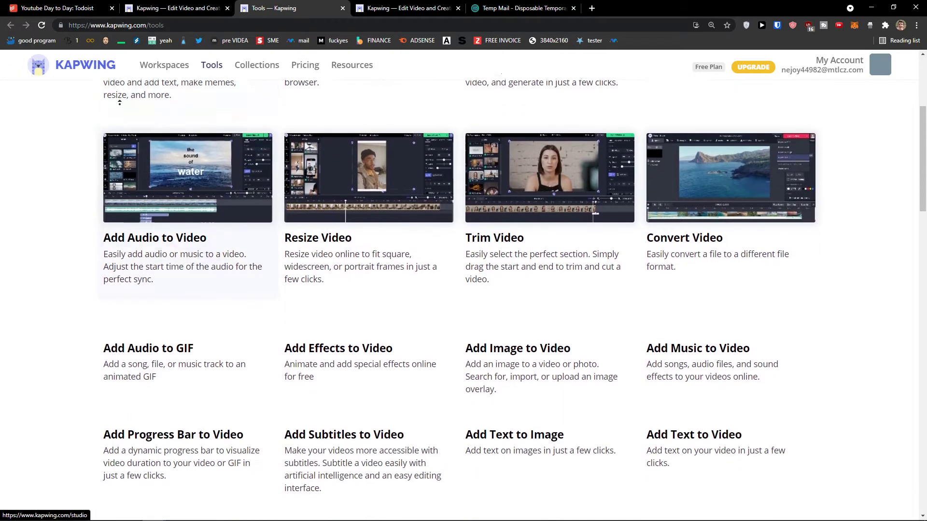
pyautogui.scroll(4, 119, 103)
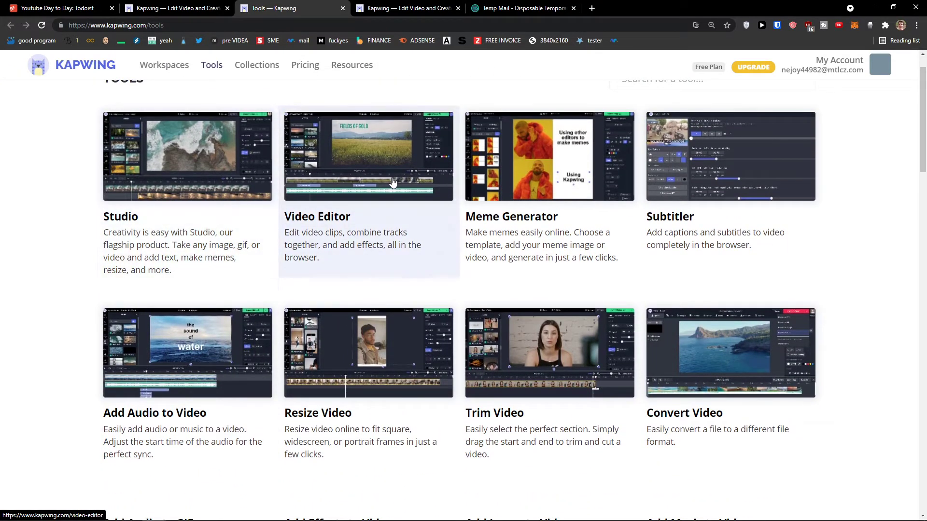
pyautogui.scroll(-3, 674, 198)
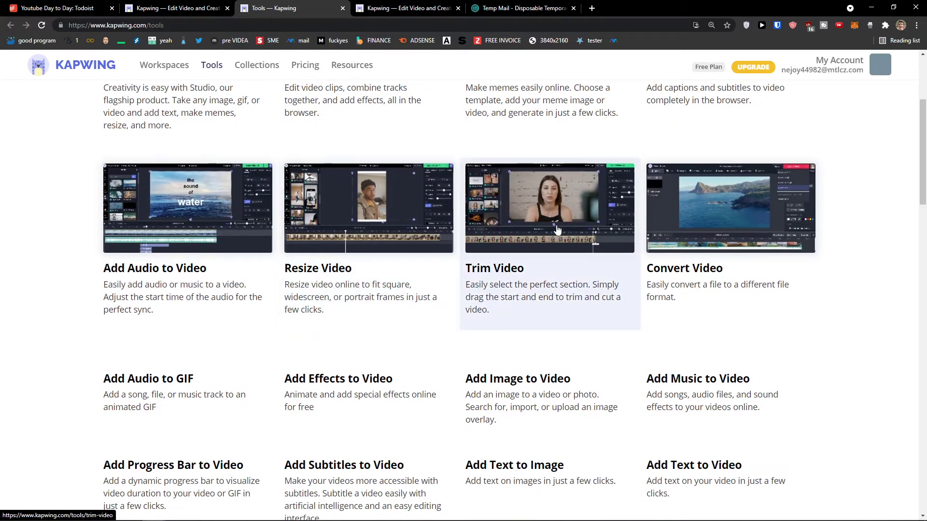
pyautogui.scroll(-2, 270, 257)
pyautogui.scroll(-10, 271, 257)
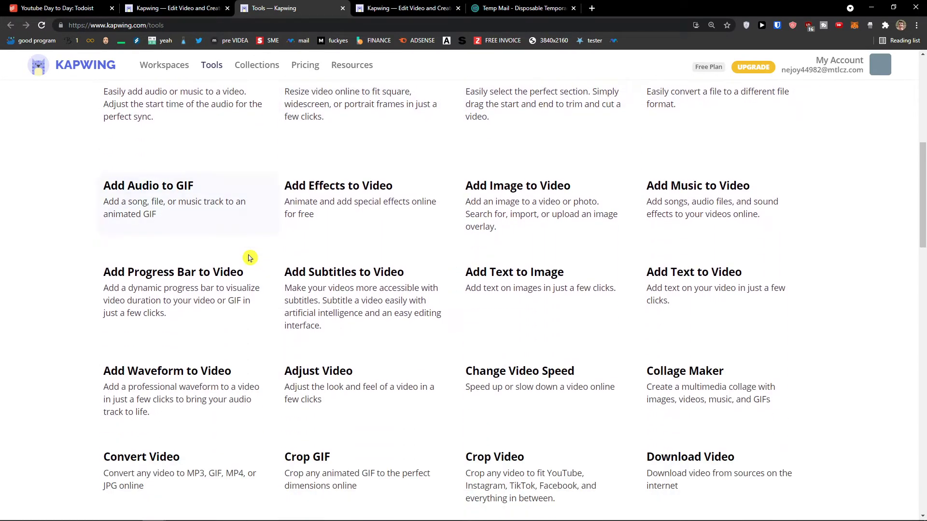
# - Find the Meme Generator among the tools and open its Michael Jordan Laughing at Gary Payton video template for editing
pyautogui.scroll(-5, 283, 254)
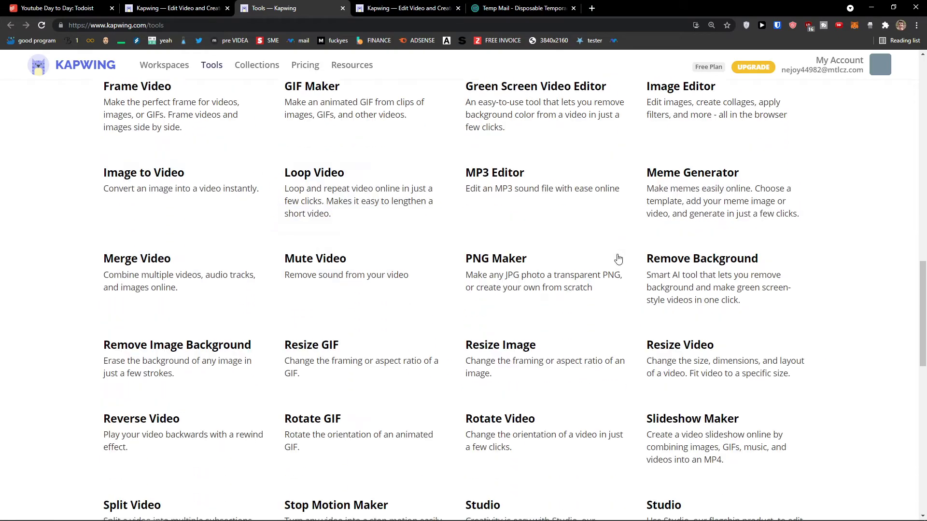
pyautogui.scroll(3, 292, 299)
pyautogui.scroll(20, 314, 280)
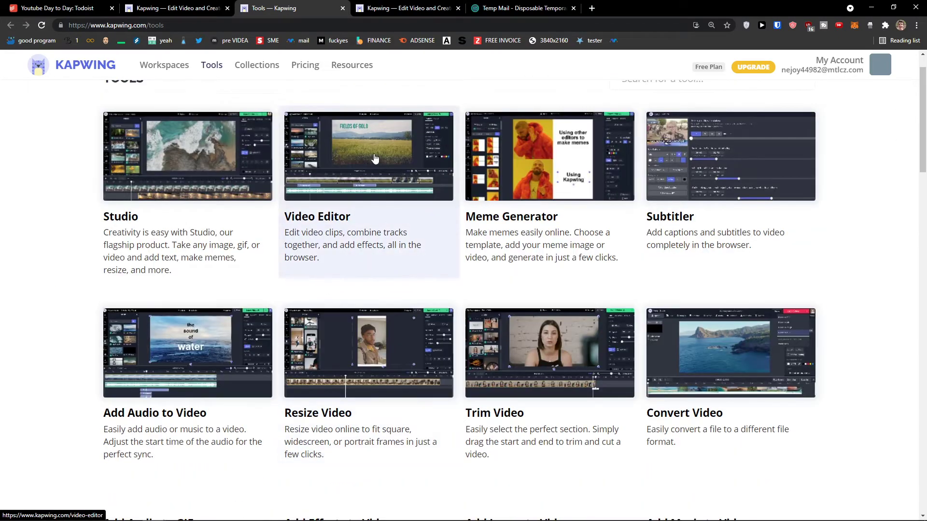
pyautogui.click(541, 160)
pyautogui.scroll(-1, 333, 241)
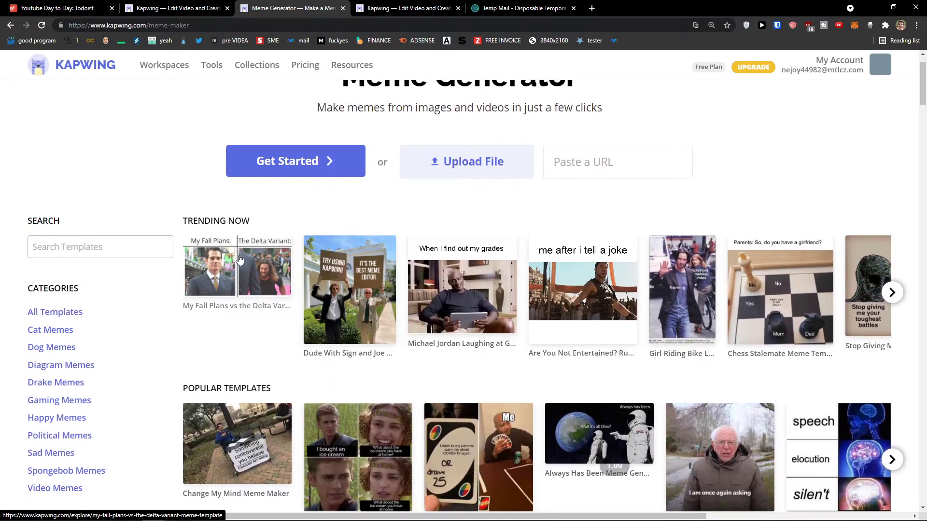
pyautogui.scroll(-1, 260, 266)
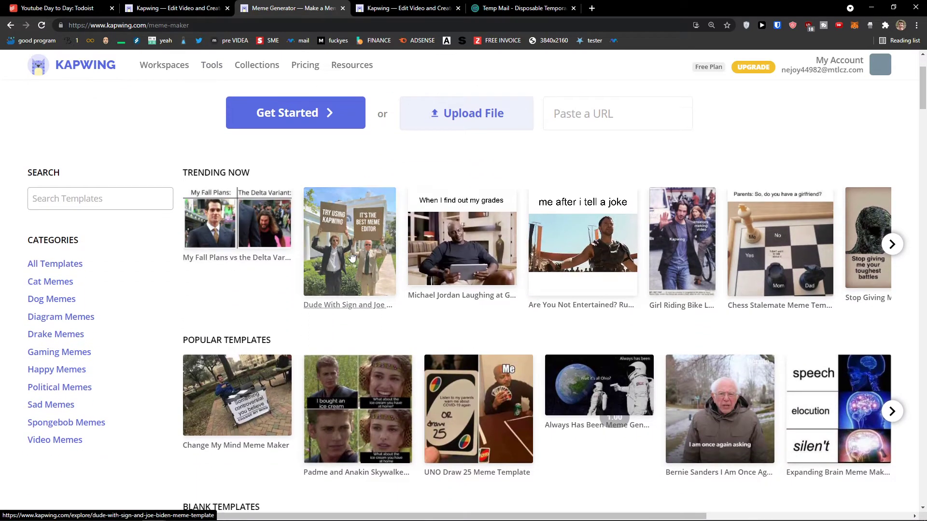
pyautogui.click(468, 246)
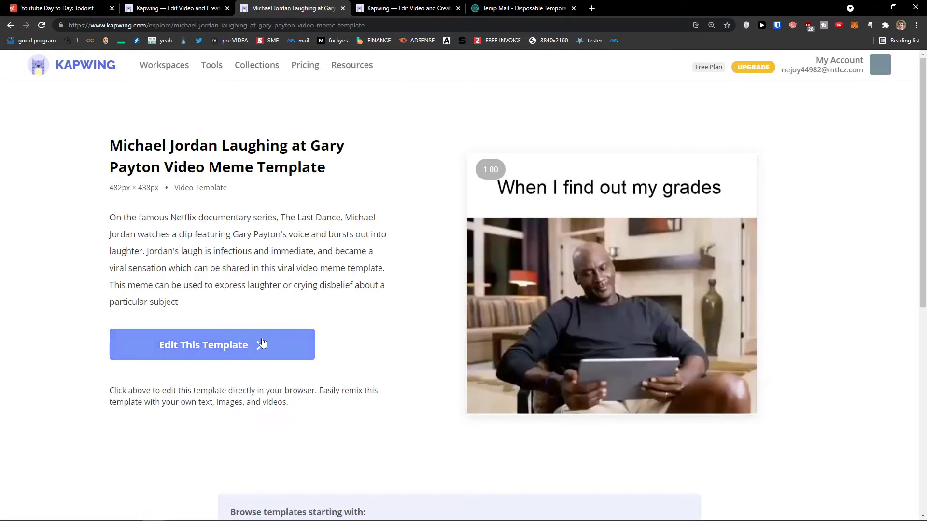
pyautogui.click(261, 344)
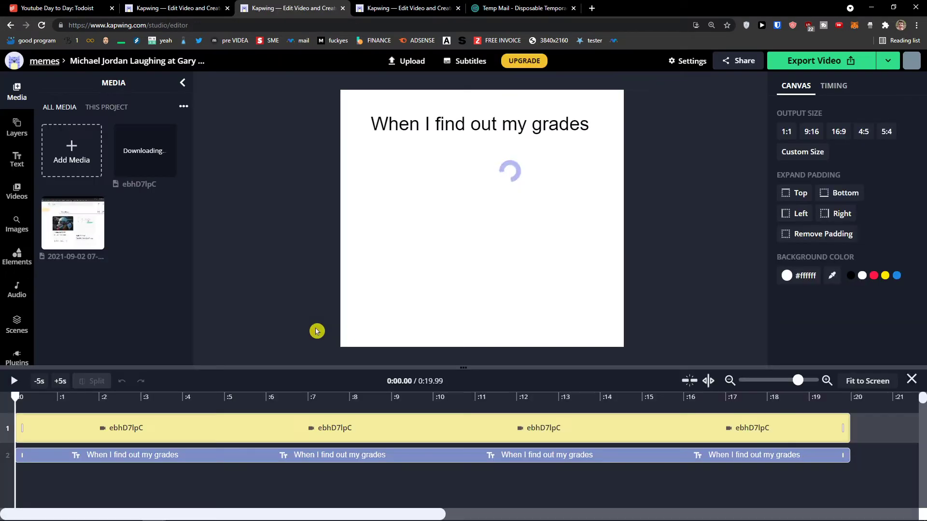
# - Inspect the edit options of the template's video layer and its "When I find out my grades" caption
pyautogui.click(405, 296)
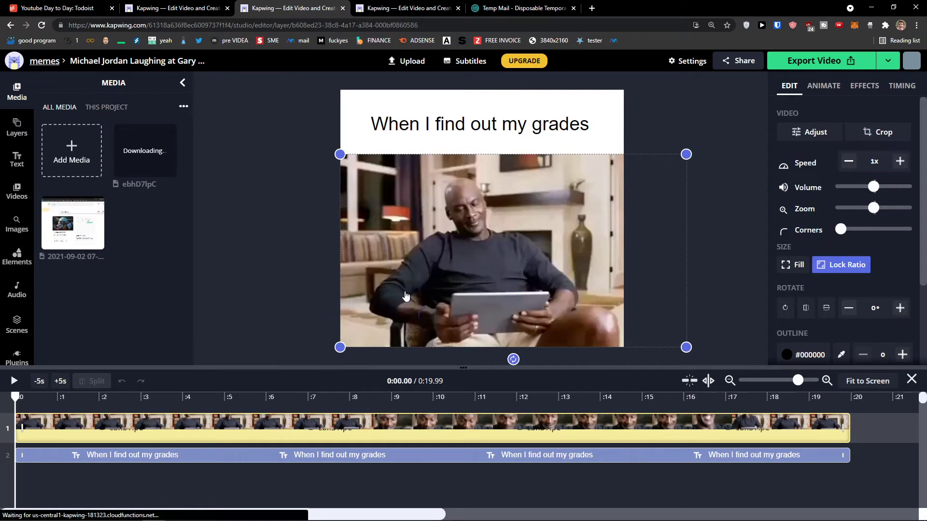
pyautogui.click(431, 134)
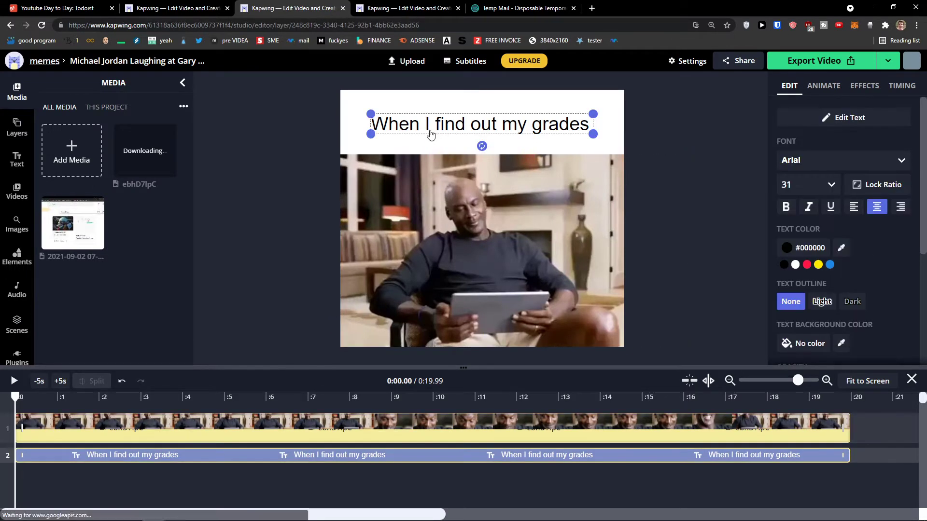
pyautogui.click(355, 139)
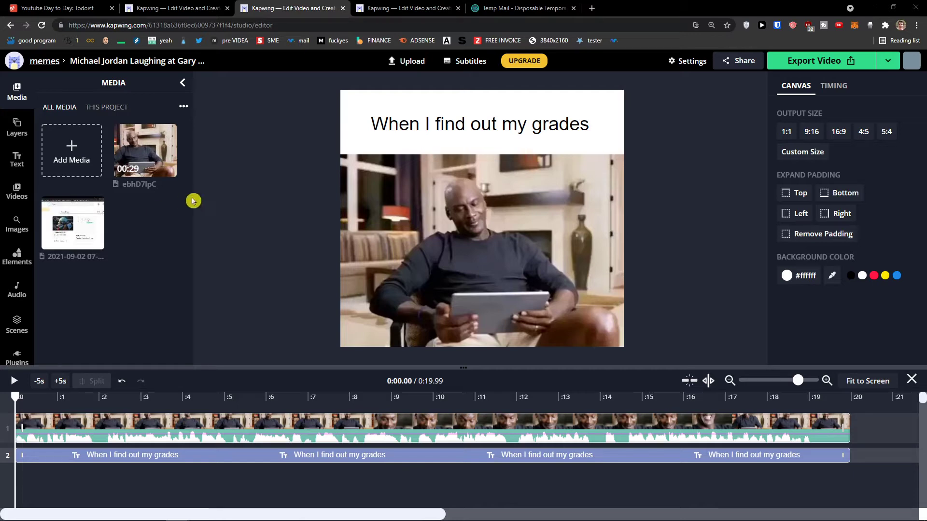
# - Go to My Workspace in the other browser tab and start a Studio project with the ebhD7lpC video
pyautogui.click(134, 10)
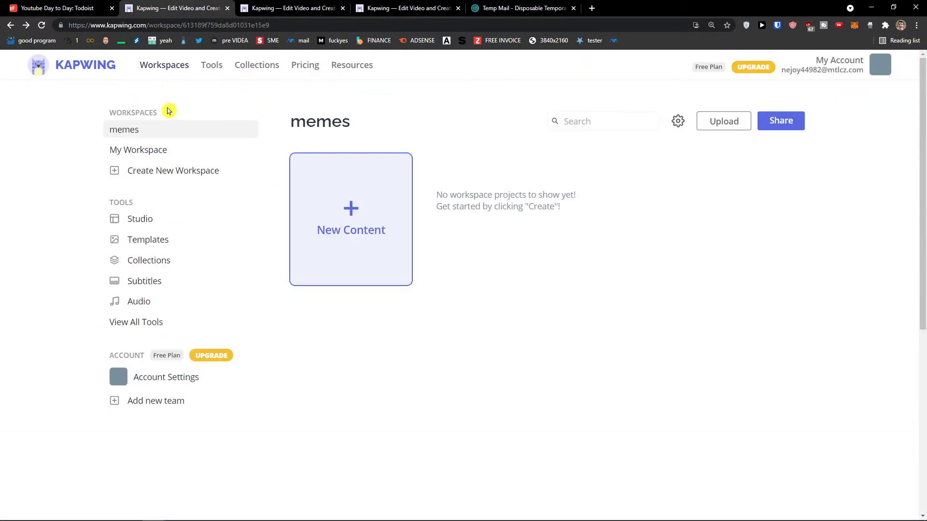
pyautogui.click(130, 150)
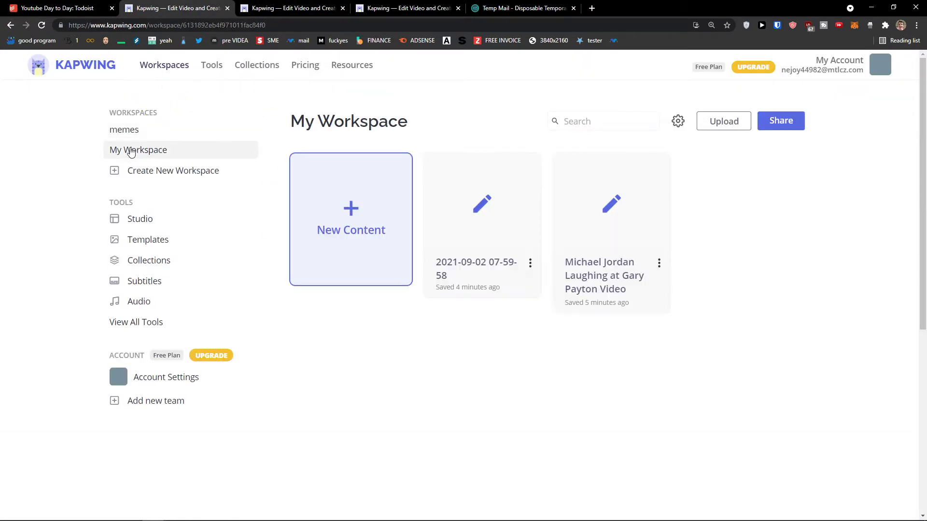
pyautogui.click(147, 226)
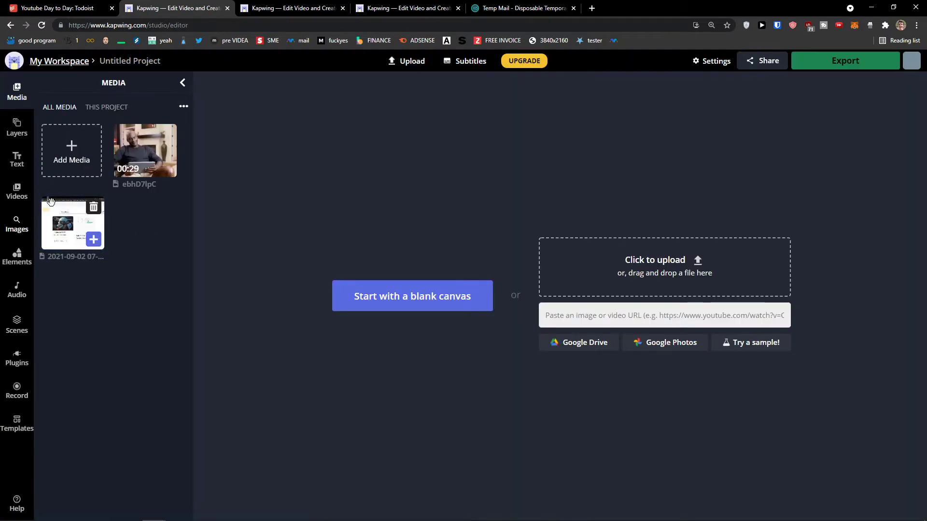
pyautogui.click(133, 153)
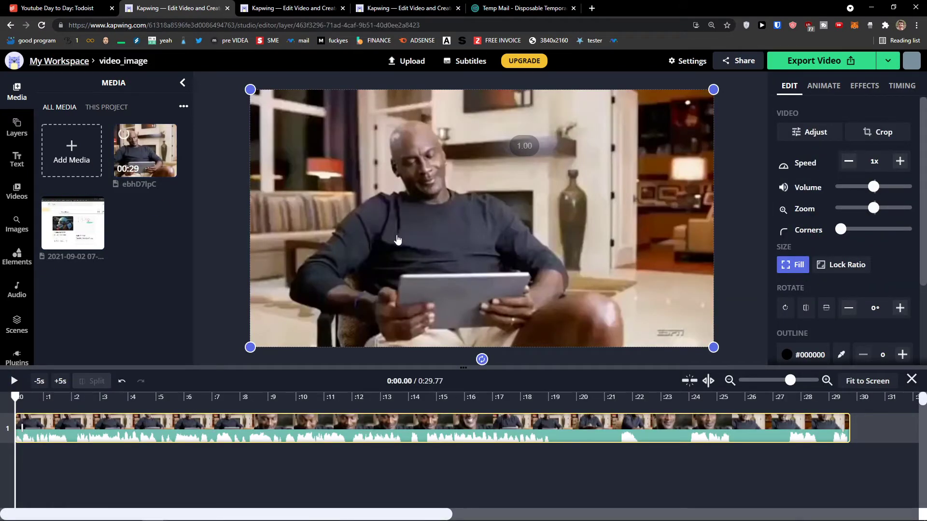
# - Scrub through the video to its end, play it briefly, and skip five seconds forward and back
pyautogui.moveTo(105, 403); pyautogui.dragTo(374, 407)
pyautogui.moveTo(435, 413); pyautogui.dragTo(445, 414)
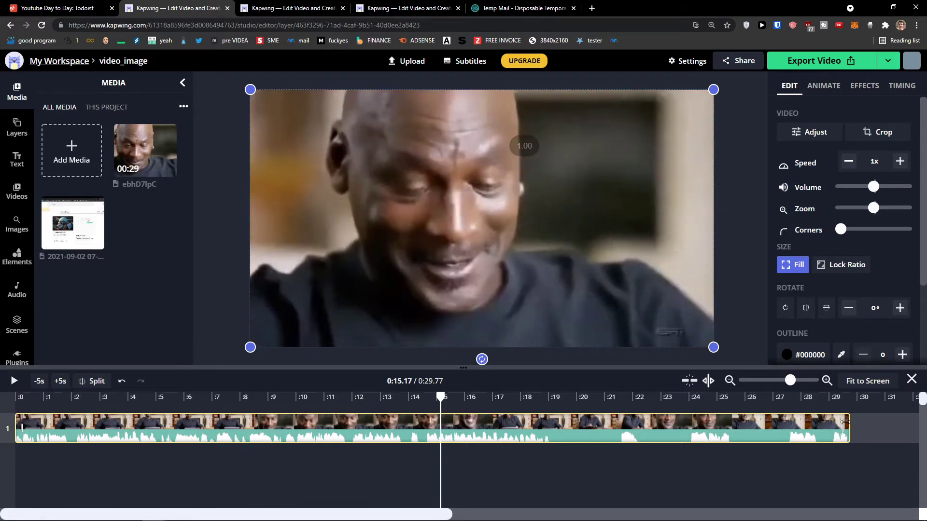
pyautogui.moveTo(847, 423); pyautogui.dragTo(864, 429)
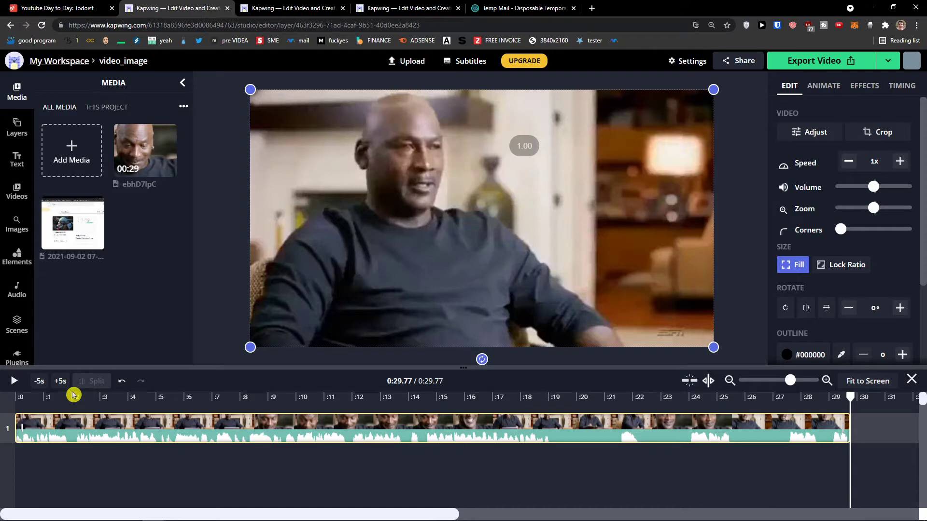
pyautogui.click(15, 386)
pyautogui.click(12, 380)
pyautogui.click(58, 383)
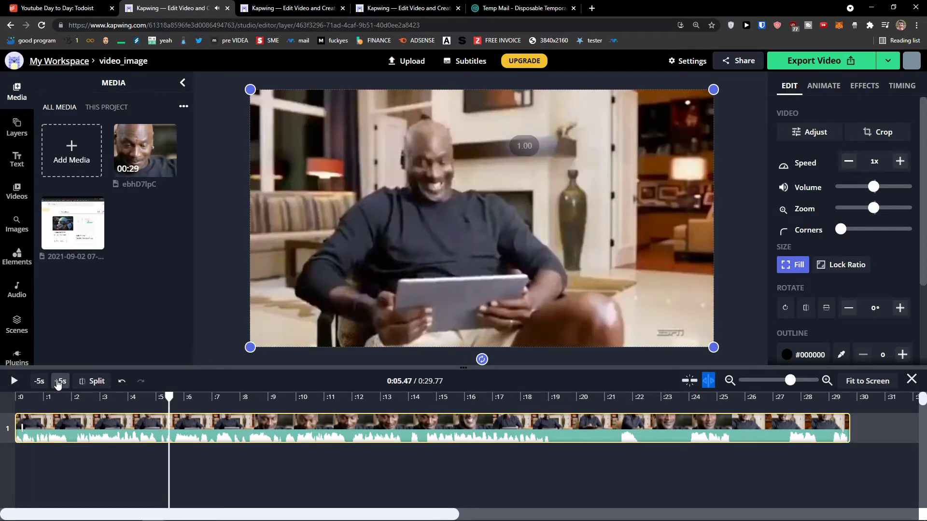
pyautogui.click(39, 381)
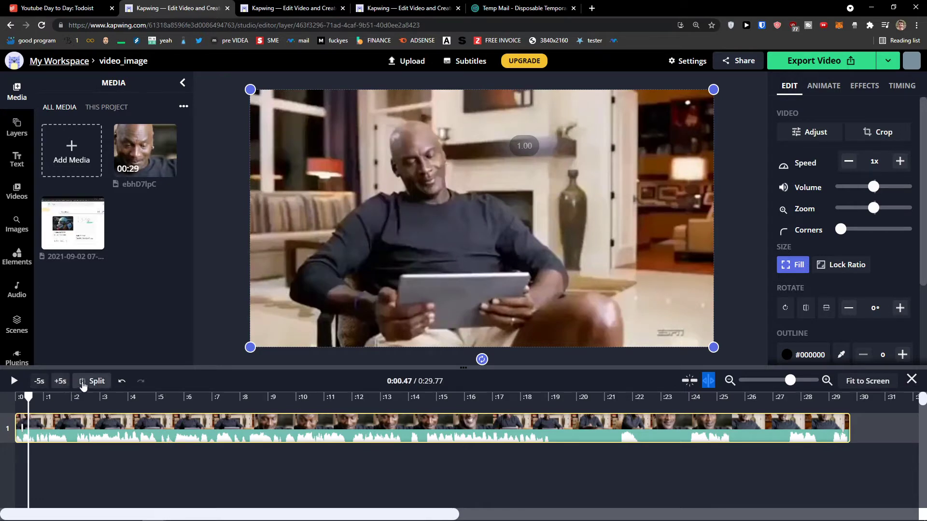
# - Split the video at 12.89 seconds and reposition the second part directly against the first
pyautogui.click(377, 400)
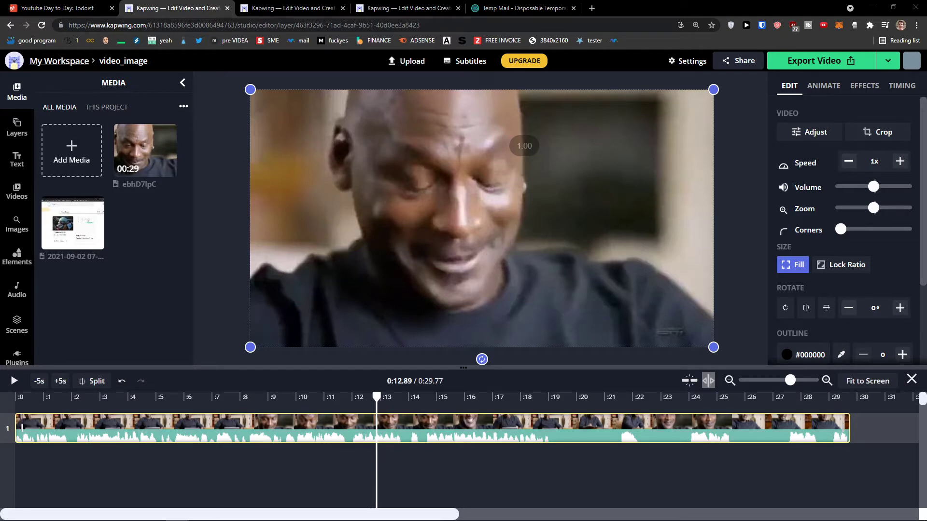
pyautogui.click(91, 382)
pyautogui.moveTo(435, 426)
pyautogui.mouseDown()
pyautogui.moveTo(486, 425)
pyautogui.moveTo(431, 425)
pyautogui.mouseUp()
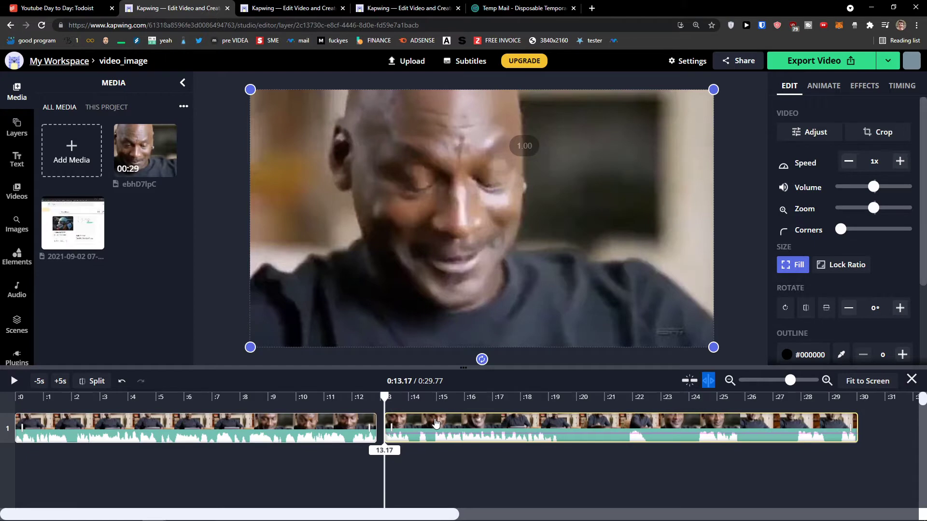
pyautogui.click(687, 384)
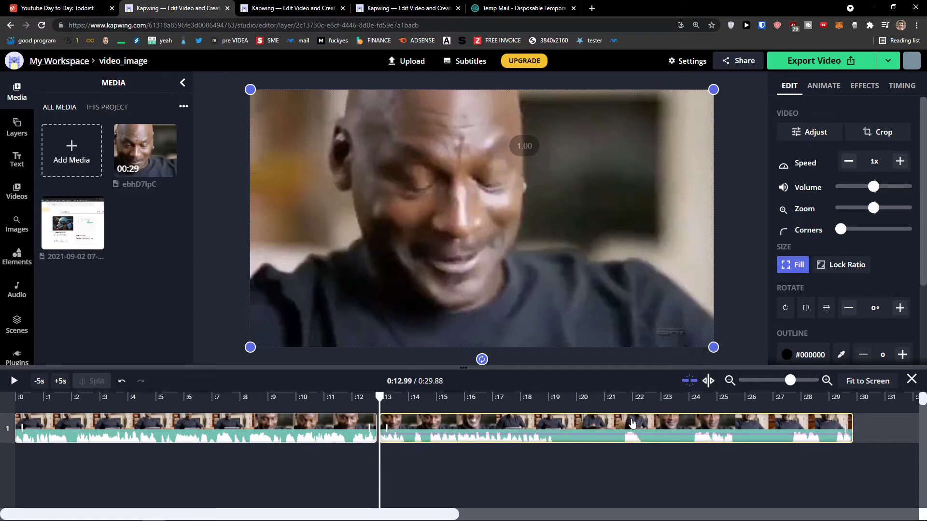
pyautogui.moveTo(625, 424)
pyautogui.mouseDown()
pyautogui.moveTo(598, 425)
pyautogui.moveTo(619, 425)
pyautogui.mouseUp()
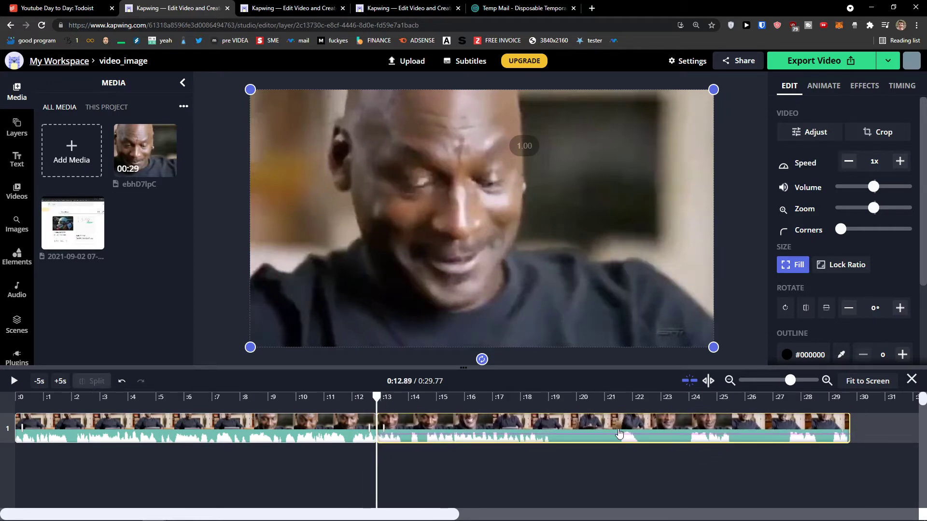
# - Try moving the second video part along the timeline with the clip alignment option switched on and off
pyautogui.click(594, 470)
pyautogui.click(538, 427)
pyautogui.moveTo(537, 426); pyautogui.dragTo(435, 427)
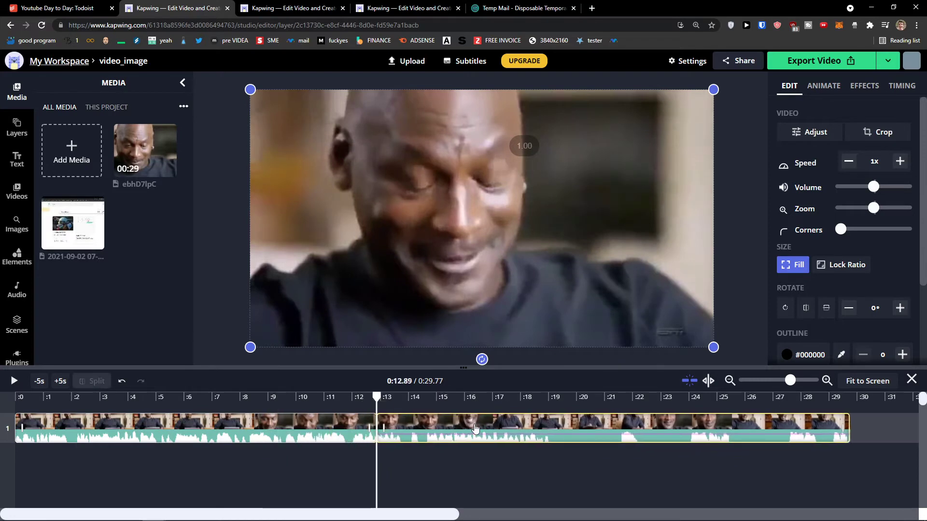
pyautogui.click(687, 380)
pyautogui.moveTo(584, 424)
pyautogui.mouseDown()
pyautogui.moveTo(596, 424)
pyautogui.moveTo(577, 424)
pyautogui.mouseUp()
pyautogui.click(525, 470)
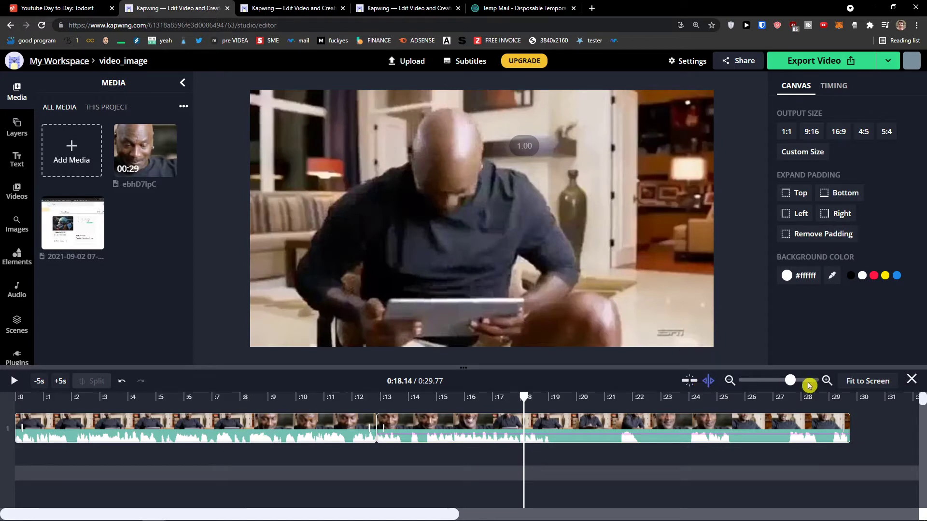
pyautogui.moveTo(417, 431); pyautogui.dragTo(232, 431)
pyautogui.rightClick(689, 380)
pyautogui.click(649, 382)
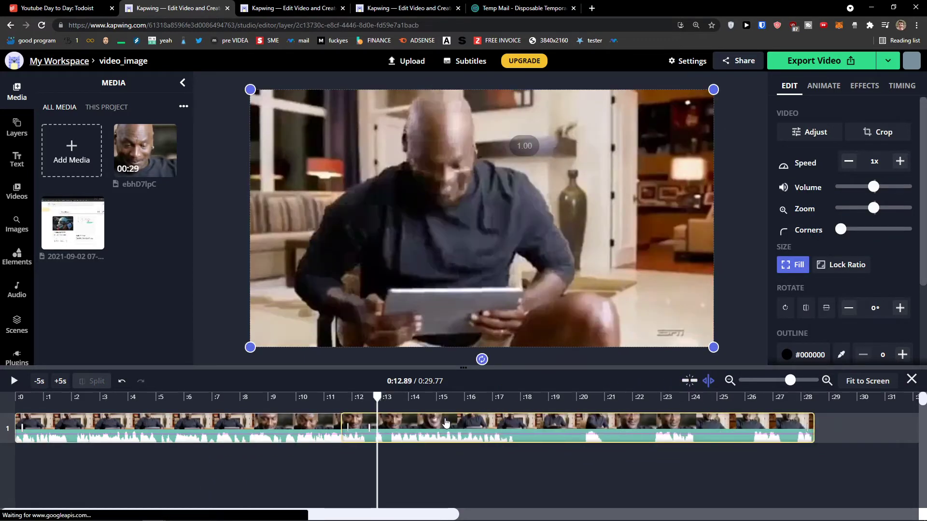
# - Detach the second video part's audio onto its own track and lower the audio volume slightly
pyautogui.rightClick(460, 423)
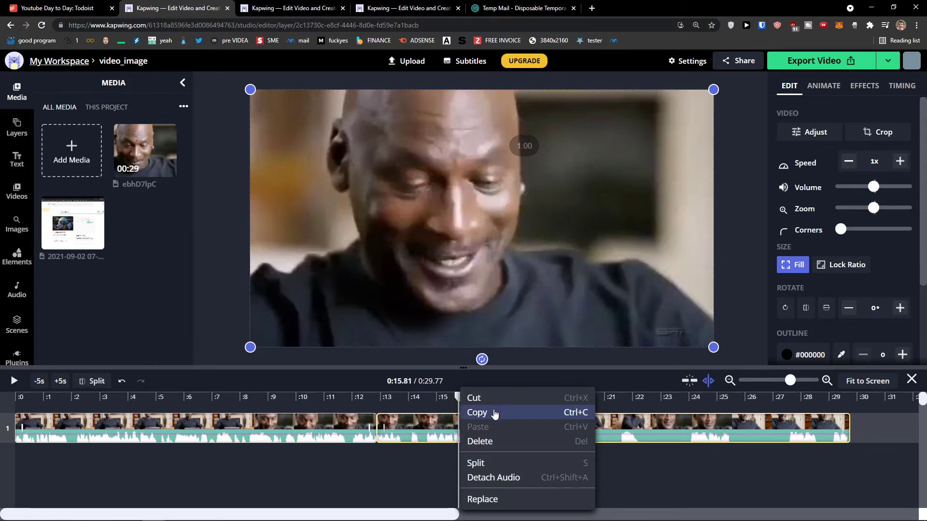
pyautogui.click(492, 478)
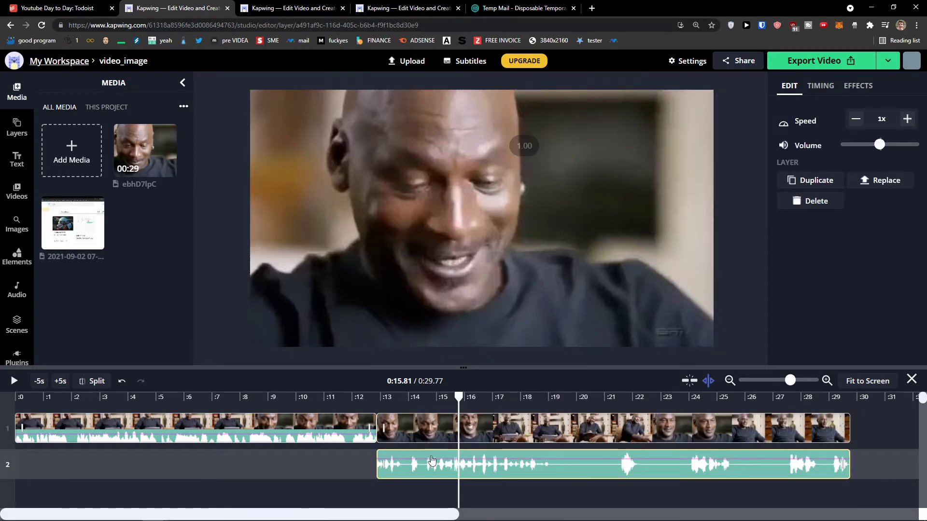
pyautogui.moveTo(452, 470)
pyautogui.mouseDown()
pyautogui.moveTo(513, 472)
pyautogui.moveTo(297, 477)
pyautogui.moveTo(454, 470)
pyautogui.mouseUp()
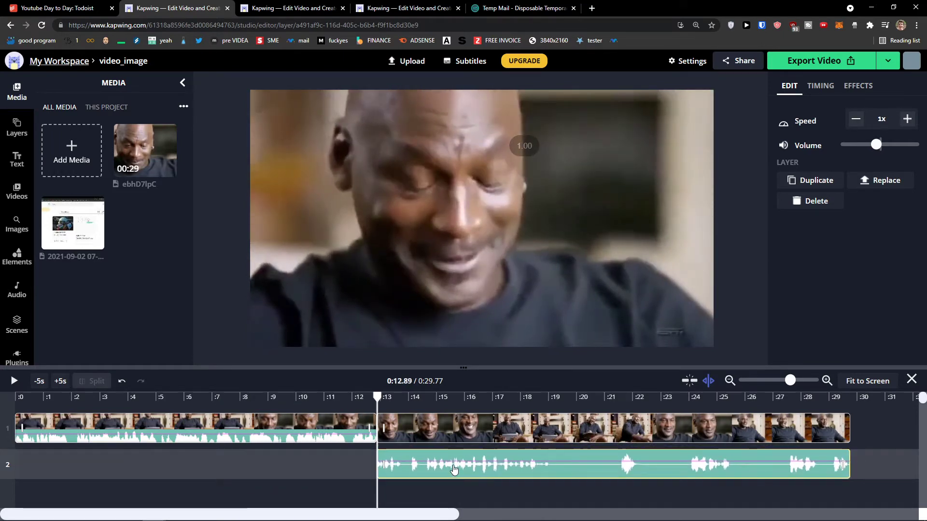
# - Examine the options available for the detached audio clip and check it at several points on the timeline
pyautogui.click(437, 428)
pyautogui.click(439, 464)
pyautogui.rightClick(441, 465)
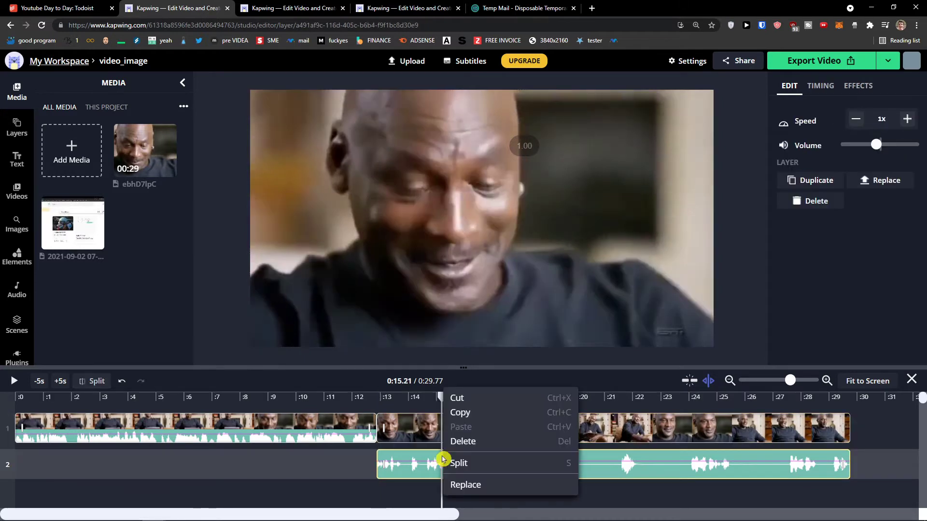
pyautogui.click(428, 465)
pyautogui.rightClick(429, 464)
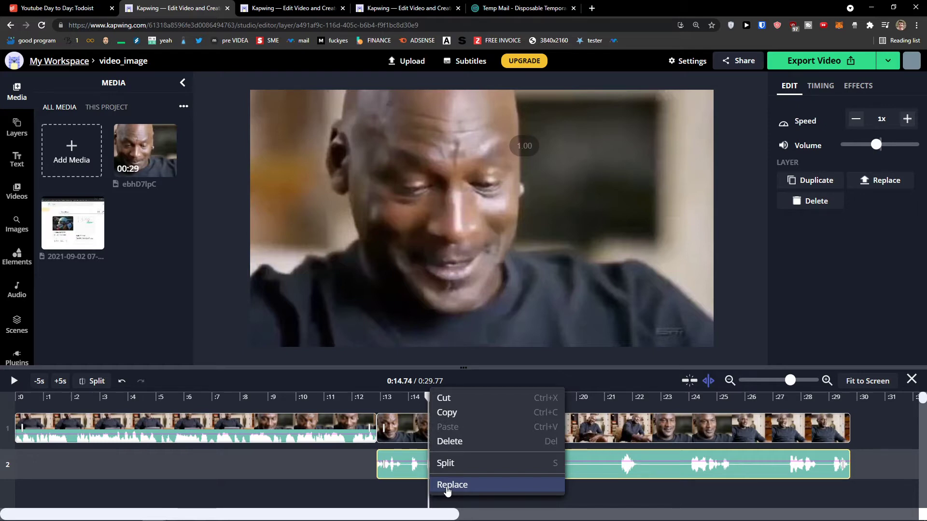
pyautogui.click(626, 466)
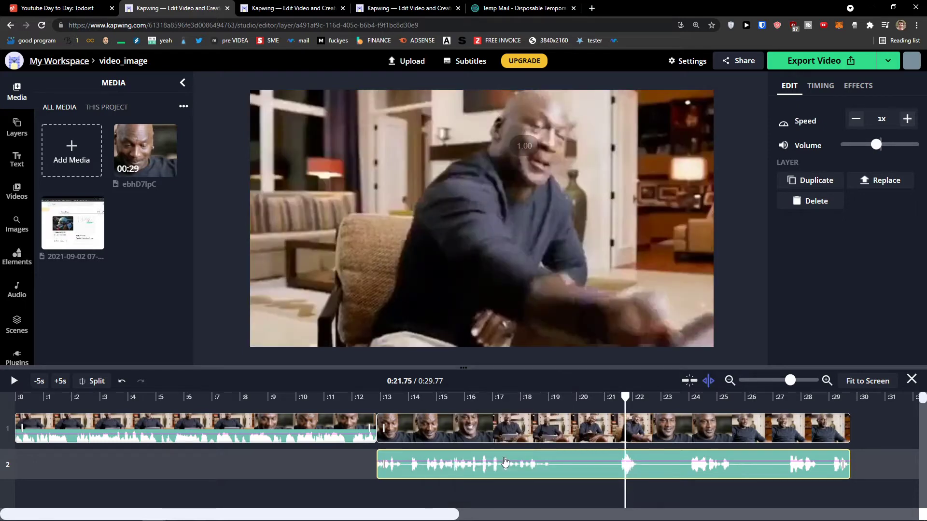
pyautogui.click(493, 440)
pyautogui.click(501, 458)
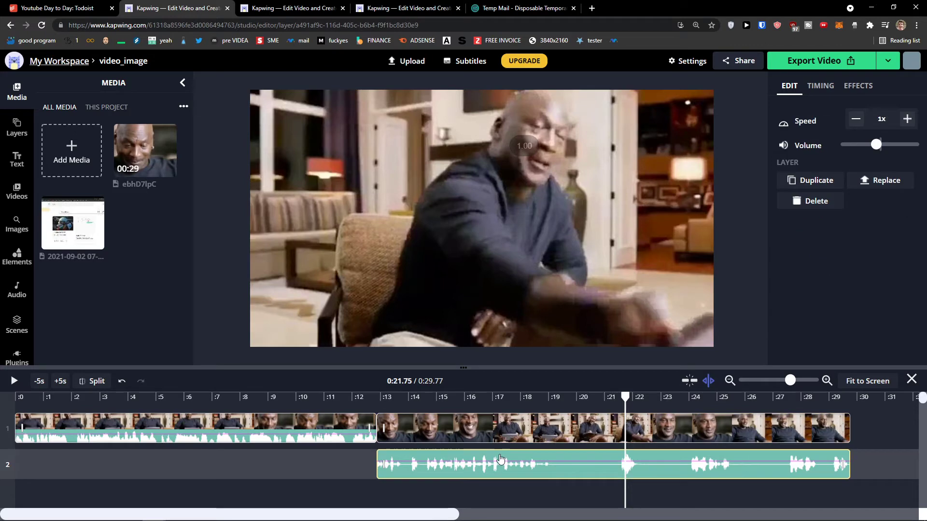
# - Preview the second video part in the Adjust view and leave it without applying changes
pyautogui.click(497, 425)
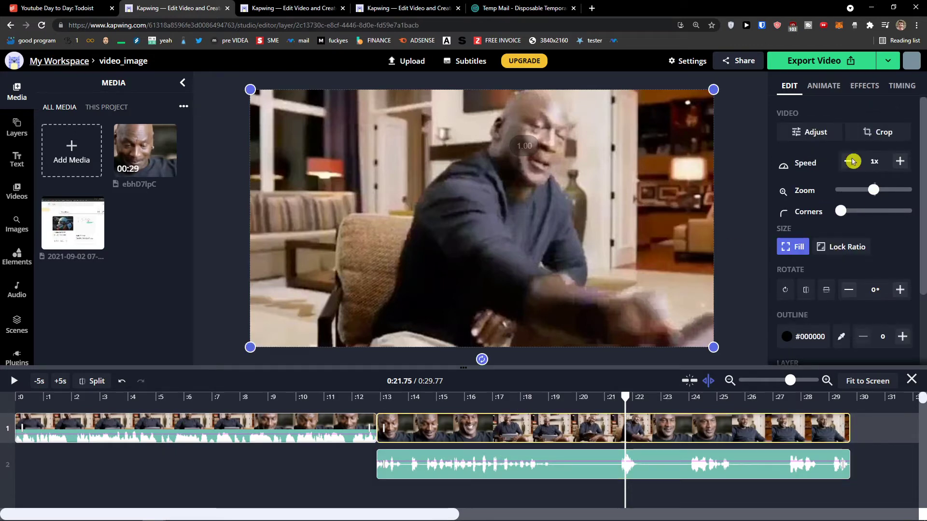
pyautogui.click(830, 135)
pyautogui.click(496, 195)
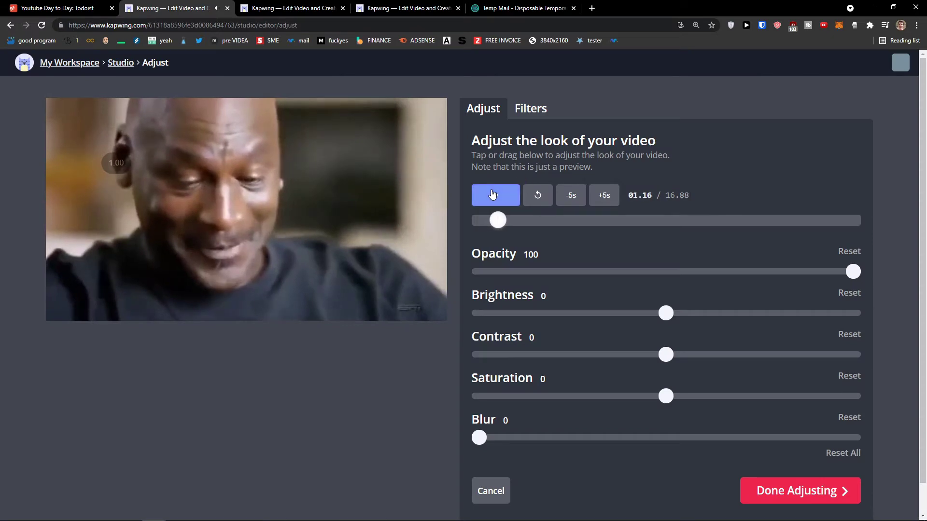
pyautogui.click(491, 491)
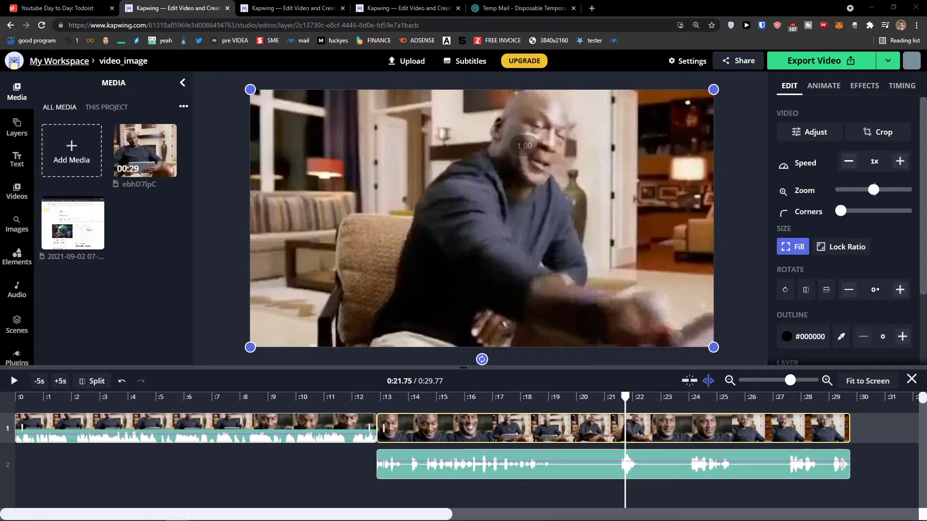
# - Try the opacity, brightness, contrast and saturation adjustments on the second video part, leaving brightness at -2 and contrast at -1
pyautogui.click(805, 133)
pyautogui.click(496, 196)
pyautogui.moveTo(517, 220); pyautogui.dragTo(694, 225)
pyautogui.moveTo(853, 275); pyautogui.dragTo(874, 276)
pyautogui.moveTo(666, 314); pyautogui.dragTo(665, 360)
pyautogui.moveTo(666, 400)
pyautogui.mouseDown()
pyautogui.moveTo(781, 404)
pyautogui.moveTo(586, 397)
pyautogui.moveTo(664, 397)
pyautogui.mouseUp()
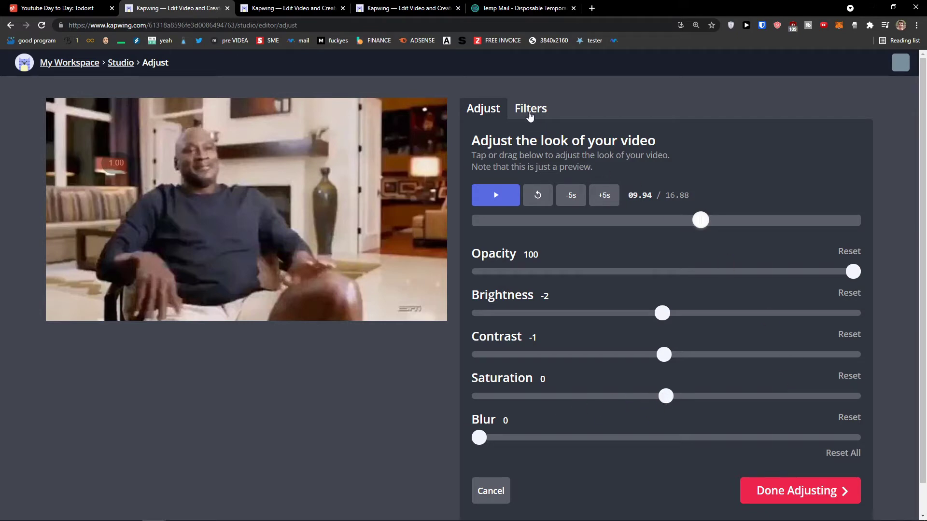
# - Preview the Maxwell, Yosemite, Xanadu and Hockaday filters on the second video part
pyautogui.click(528, 112)
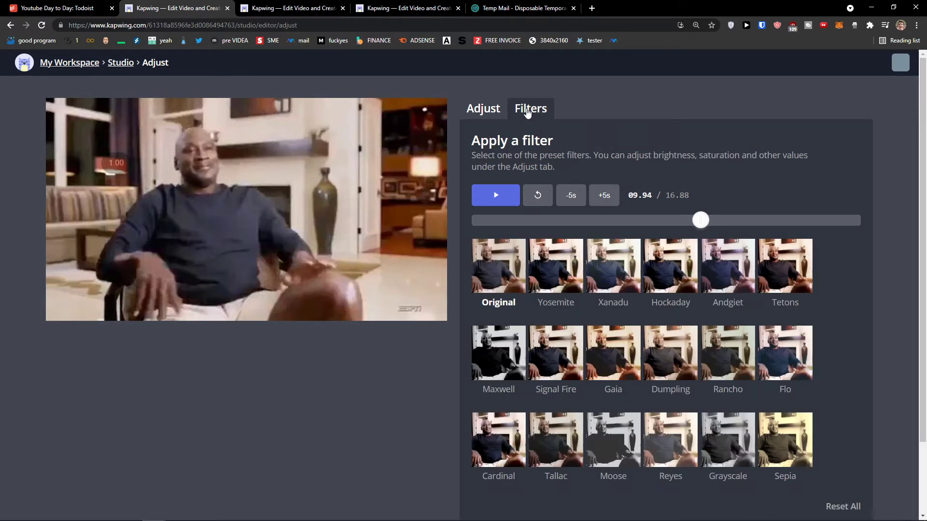
pyautogui.scroll(-2, 668, 308)
pyautogui.scroll(2, 554, 302)
pyautogui.click(498, 340)
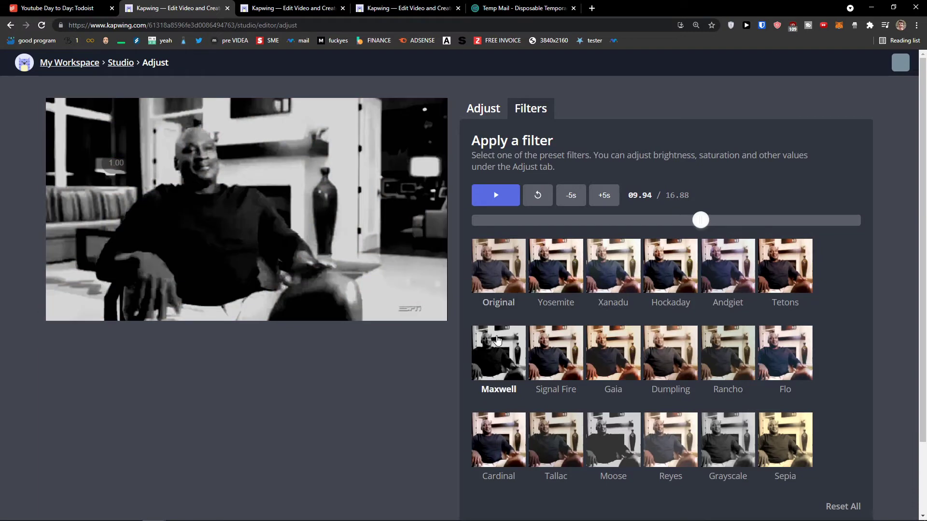
pyautogui.click(549, 295)
pyautogui.click(555, 285)
pyautogui.click(605, 279)
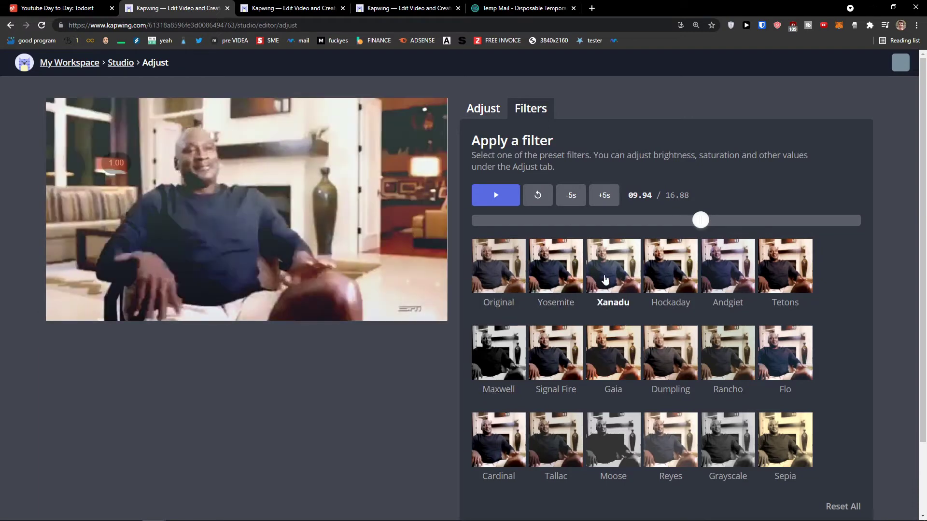
pyautogui.click(666, 278)
pyautogui.click(666, 278)
# - Try Yosemite once more, choose the Original filter for the second video part and apply the look settings
pyautogui.scroll(-2, 850, 362)
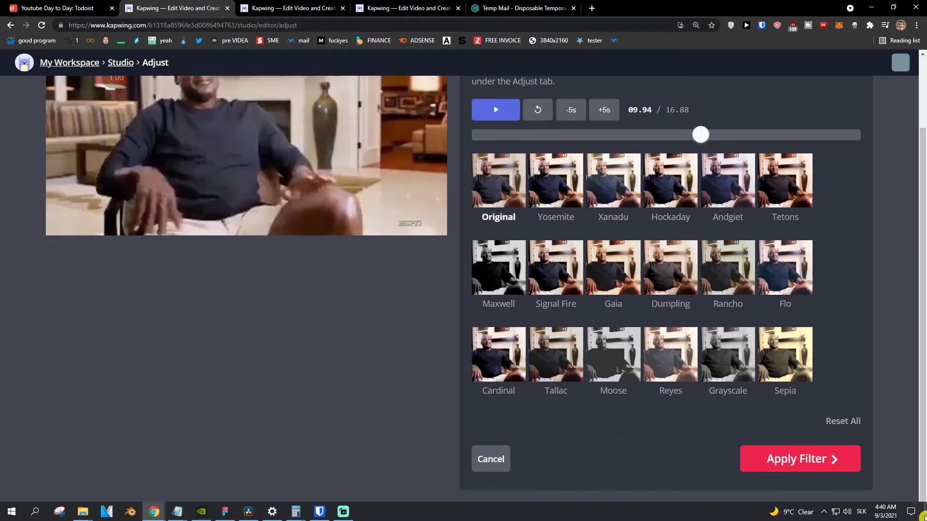
pyautogui.scroll(1, 864, 388)
pyautogui.click(543, 235)
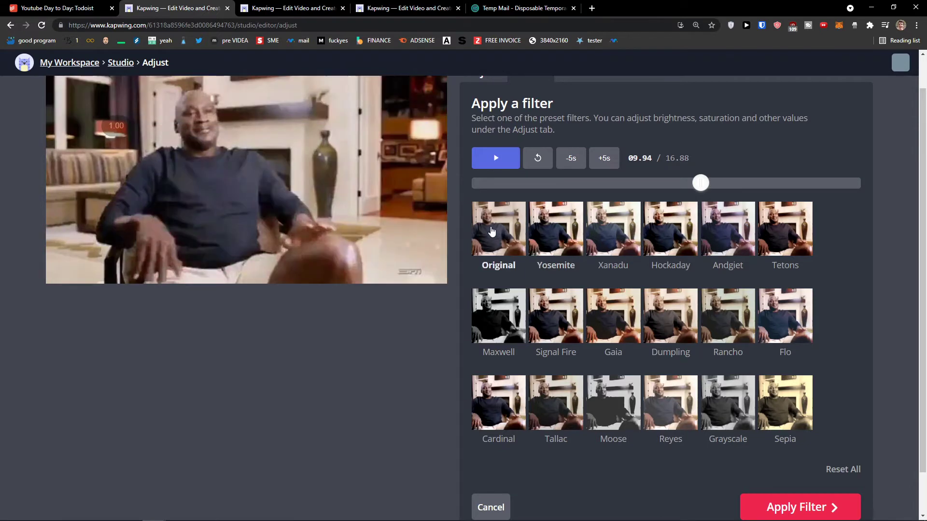
pyautogui.click(803, 506)
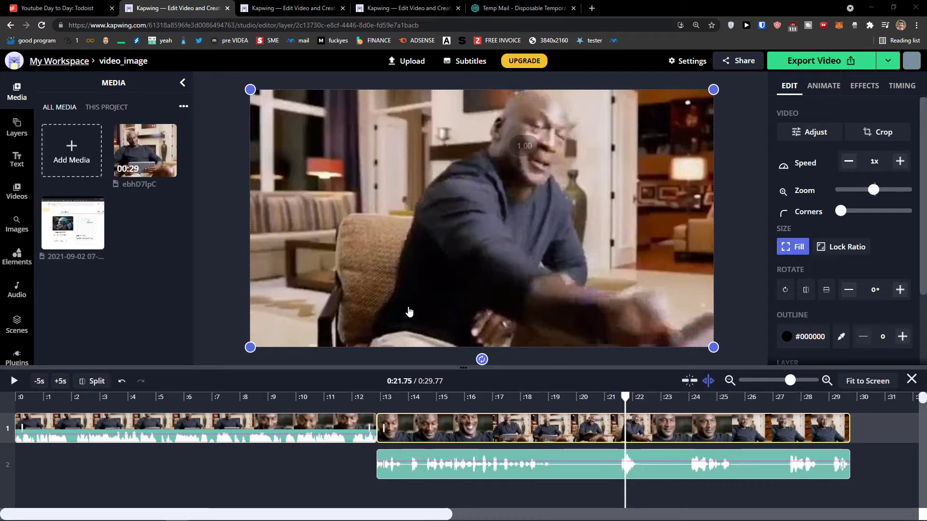
# - Open cropping for the second video part and try the 1:1, 16:9, 9:16, 1:2.4, 4:5 and 5:4 presets
pyautogui.click(891, 141)
pyautogui.click(502, 169)
pyautogui.click(622, 260)
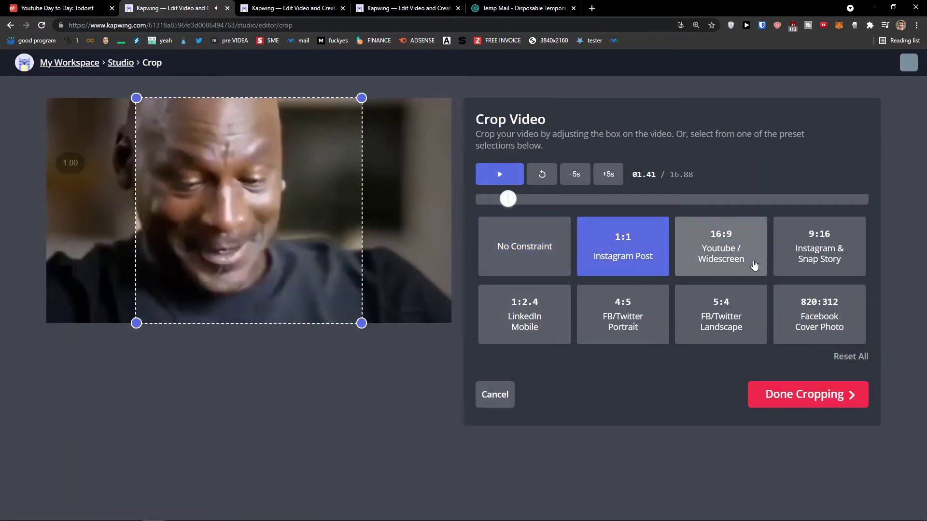
pyautogui.click(755, 265)
pyautogui.click(815, 270)
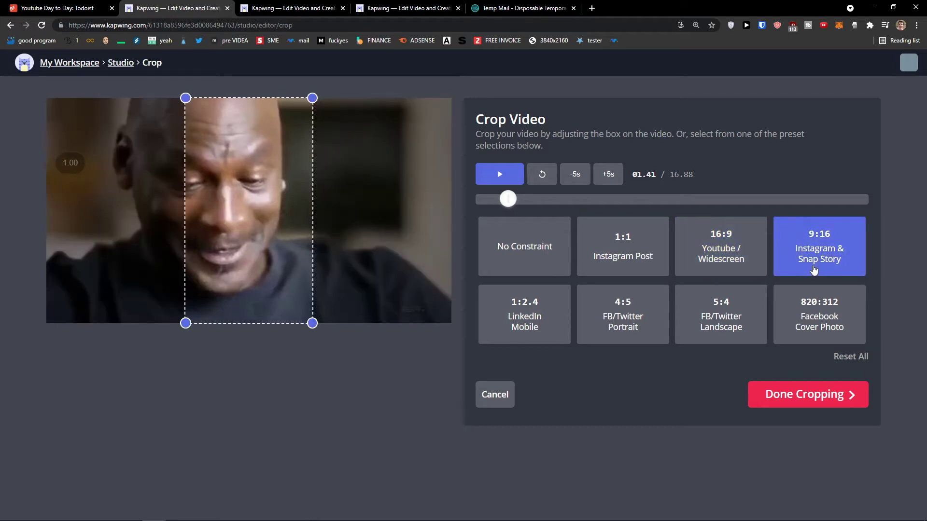
pyautogui.click(551, 325)
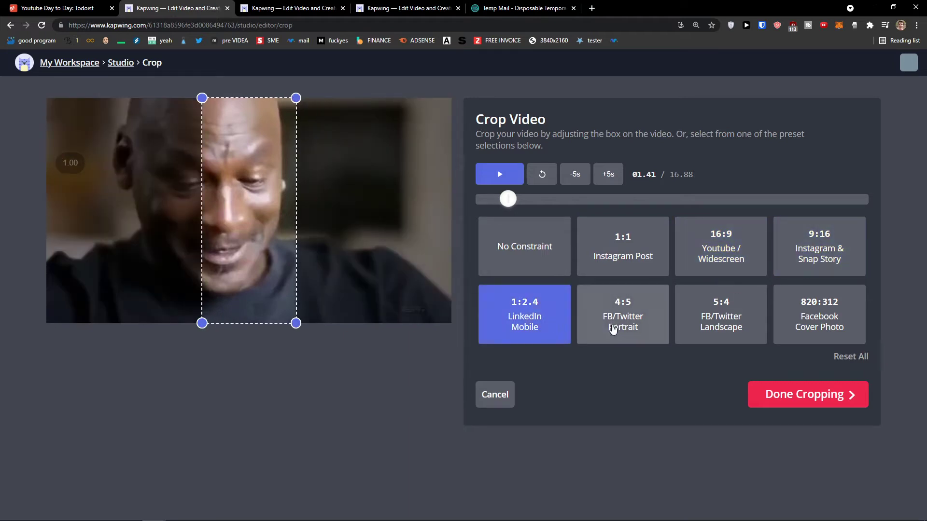
pyautogui.click(629, 333)
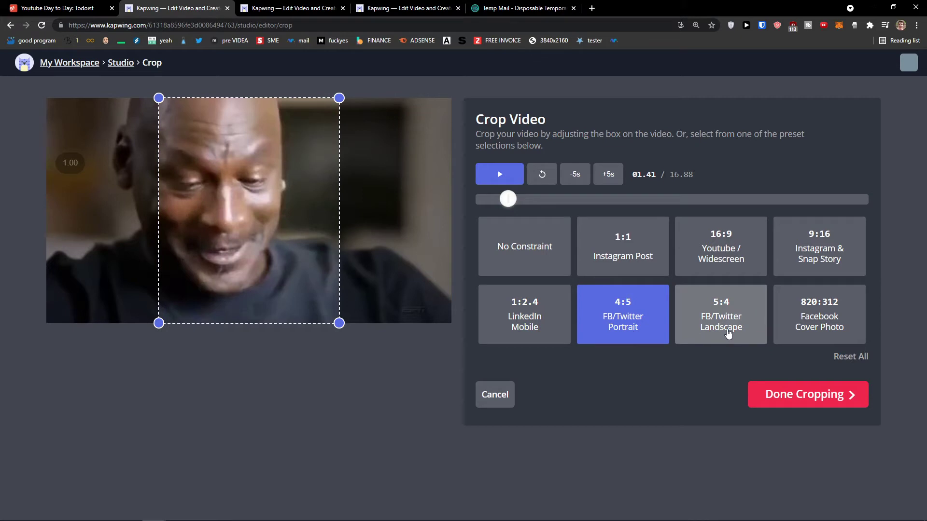
pyautogui.click(728, 333)
# - Crop the second video part to the 820:312 Facebook Cover Photo ratio with the crop area shifted slightly upward
pyautogui.click(837, 329)
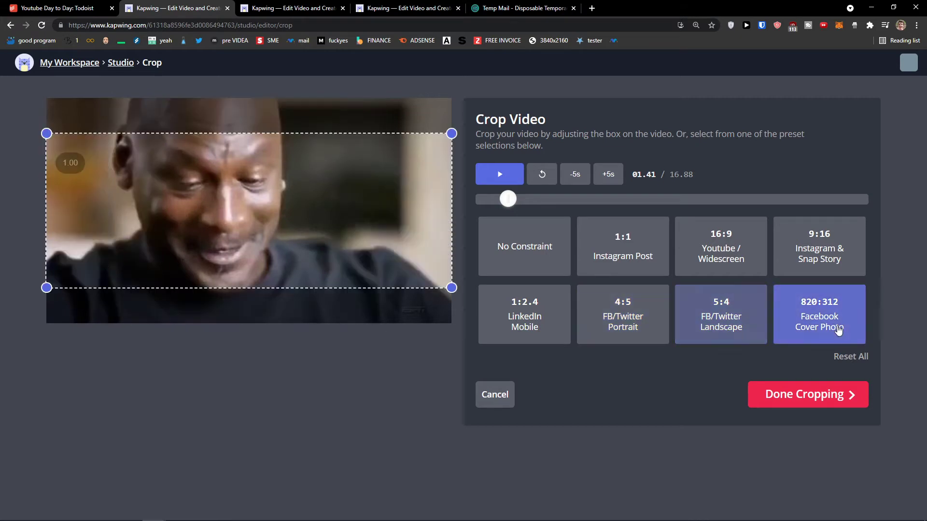
pyautogui.moveTo(331, 229); pyautogui.dragTo(329, 223)
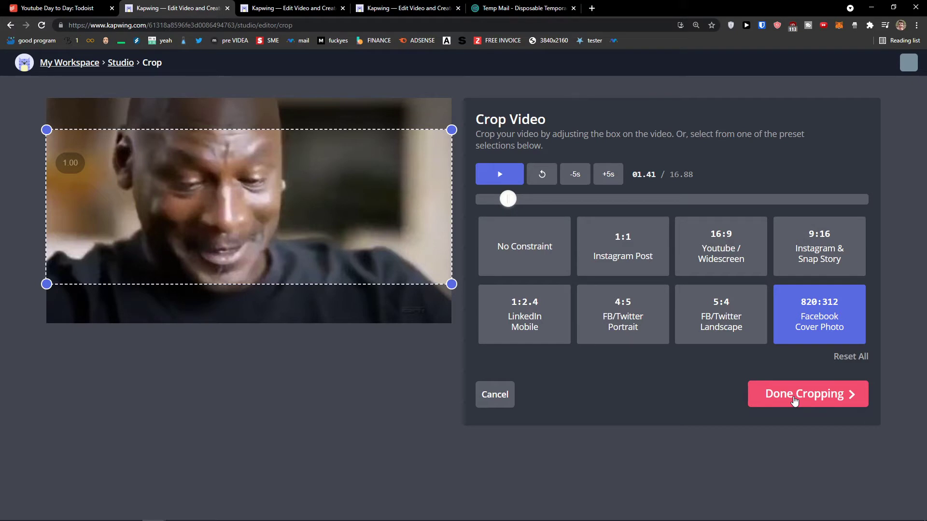
pyautogui.click(794, 401)
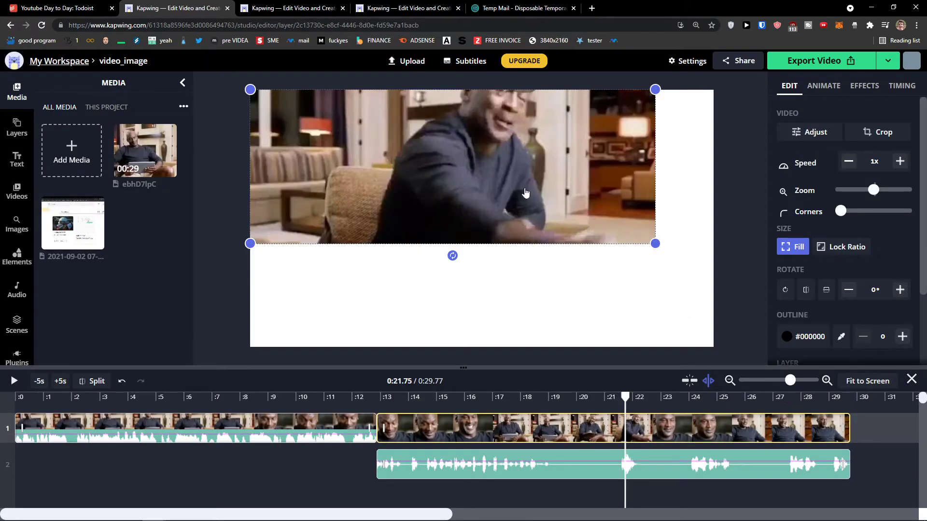
# - Reposition the cropped video on the canvas and restore its full frame by cropping again with No Constraint
pyautogui.moveTo(498, 201)
pyautogui.mouseDown()
pyautogui.moveTo(513, 213)
pyautogui.moveTo(491, 198)
pyautogui.mouseUp()
pyautogui.click(879, 132)
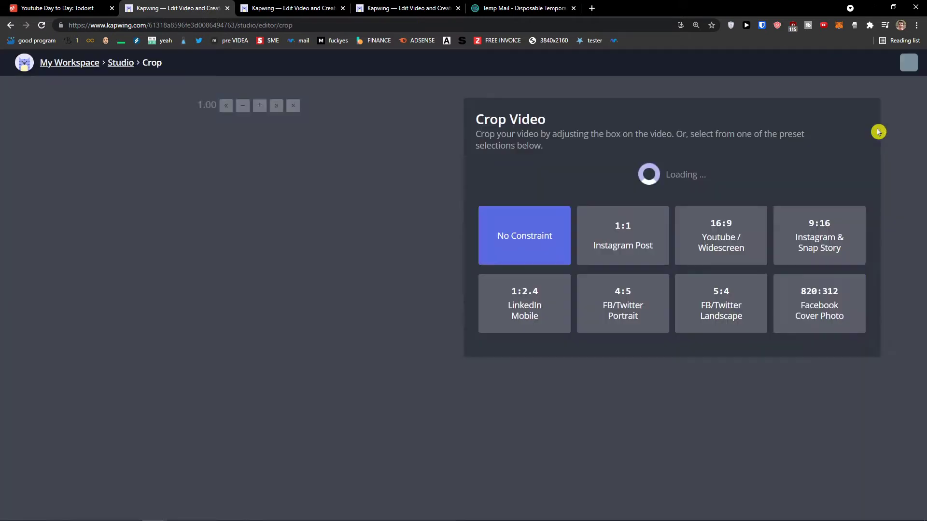
pyautogui.click(523, 260)
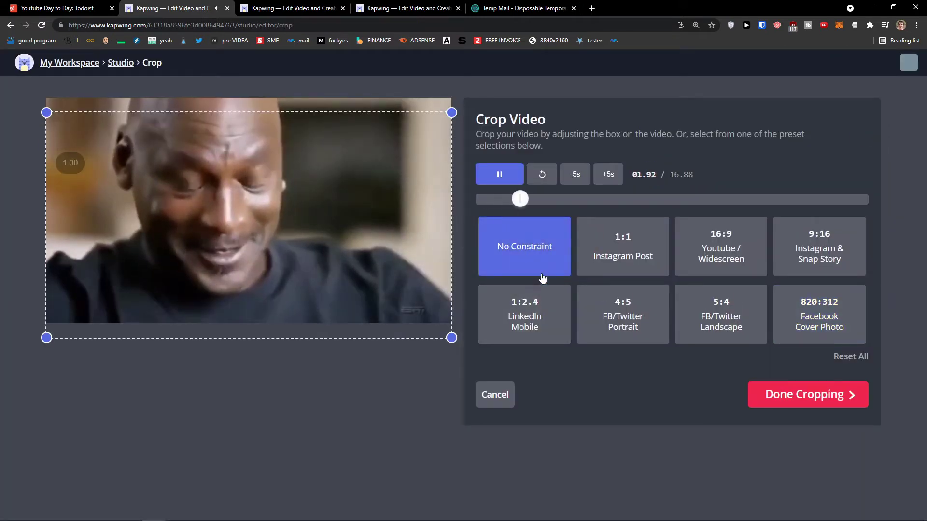
pyautogui.click(776, 396)
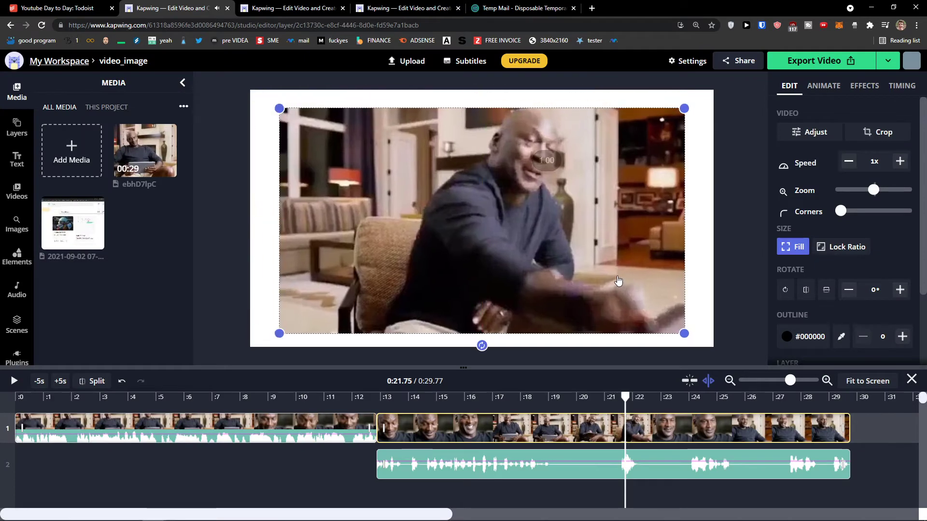
# - Dismiss the clip's options and stretch the video from its corners until it fills the whole canvas
pyautogui.rightClick(619, 245)
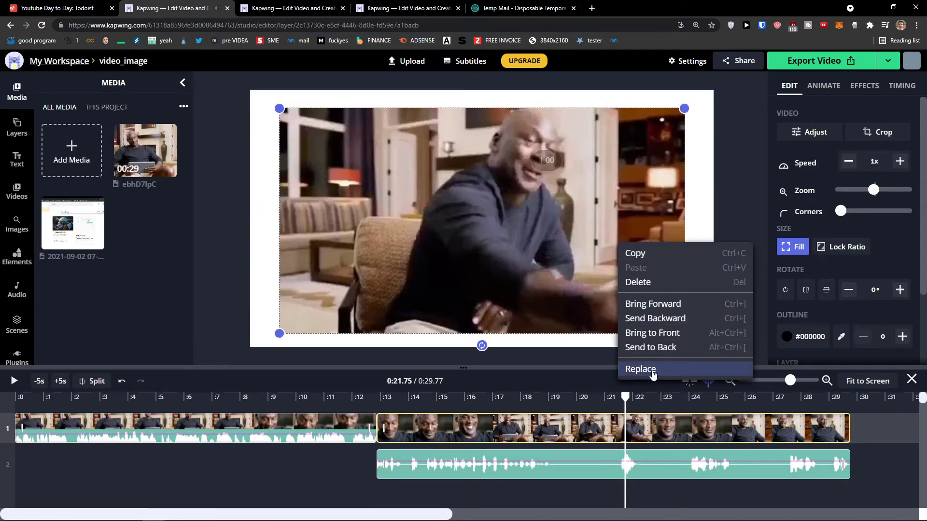
pyautogui.click(867, 381)
pyautogui.moveTo(680, 334); pyautogui.dragTo(716, 345)
pyautogui.moveTo(279, 109); pyautogui.dragTo(247, 90)
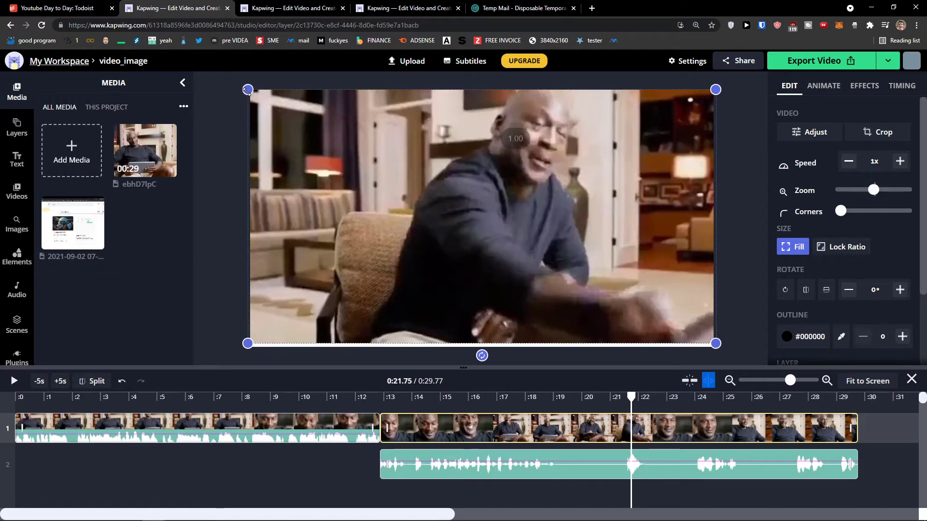
pyautogui.moveTo(248, 343); pyautogui.dragTo(248, 348)
pyautogui.click(214, 259)
pyautogui.moveTo(314, 221); pyautogui.dragTo(308, 215)
pyautogui.click(226, 241)
pyautogui.click(305, 230)
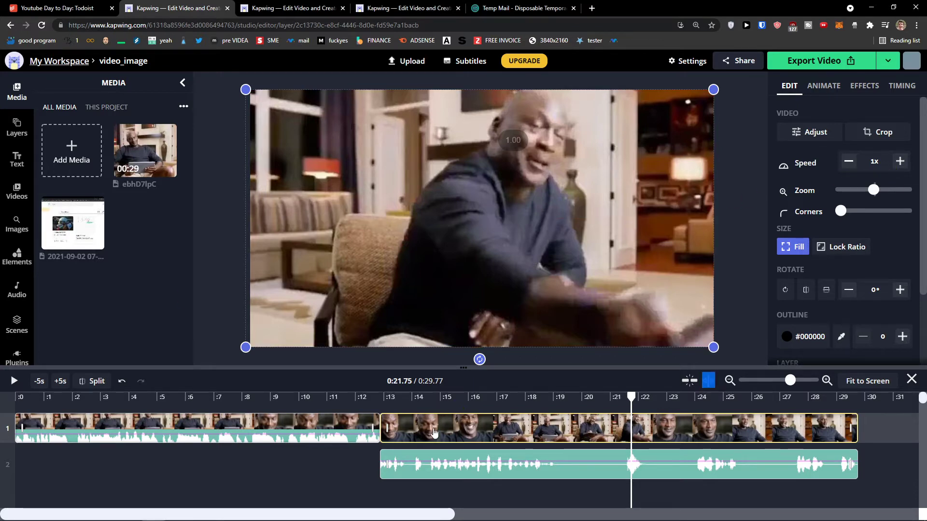
# - Try faster speeds on the second video part, previewing it at 1.25x and raising it up to 2x
pyautogui.click(849, 161)
pyautogui.click(900, 162)
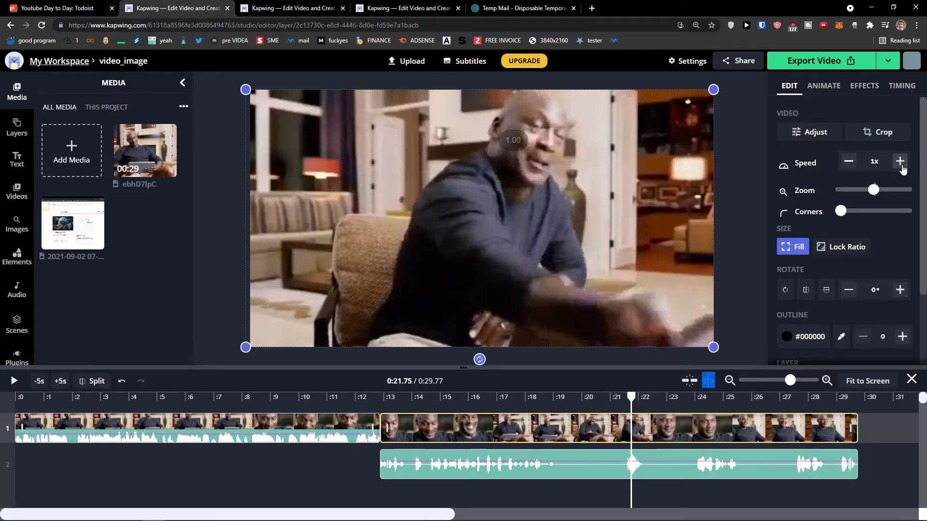
pyautogui.hotkey('ctrl', '-')
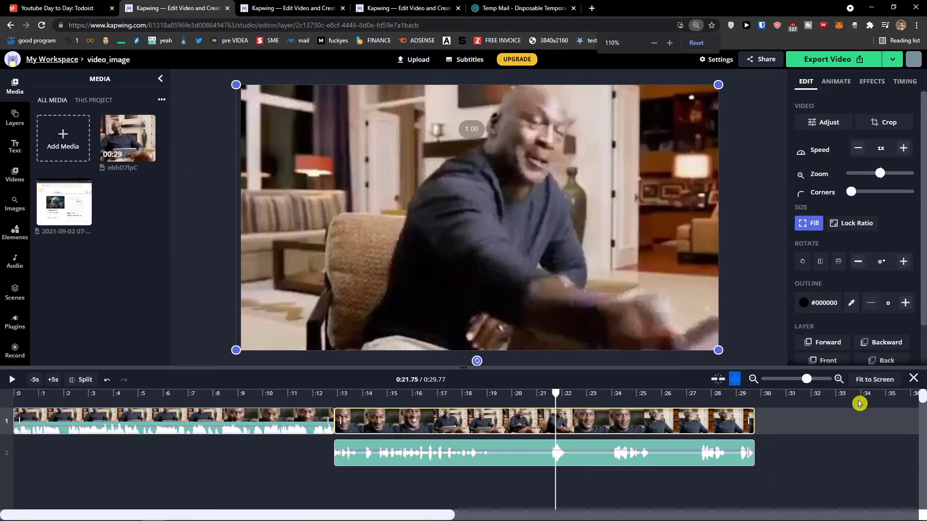
pyautogui.click(904, 149)
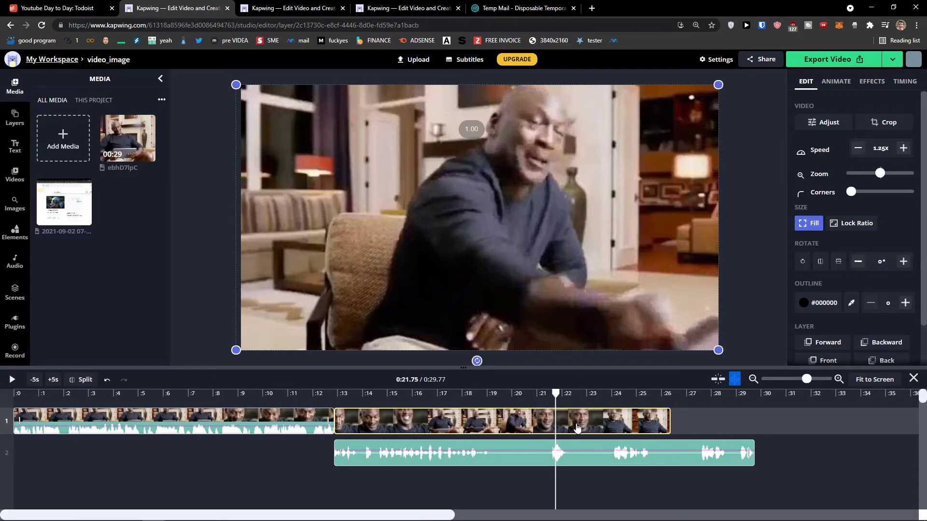
pyautogui.press('space')
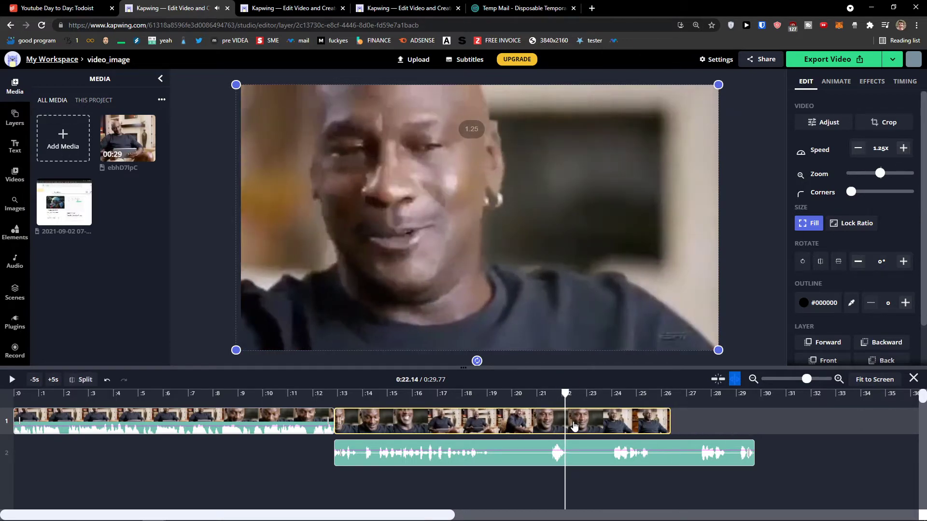
pyautogui.press('space')
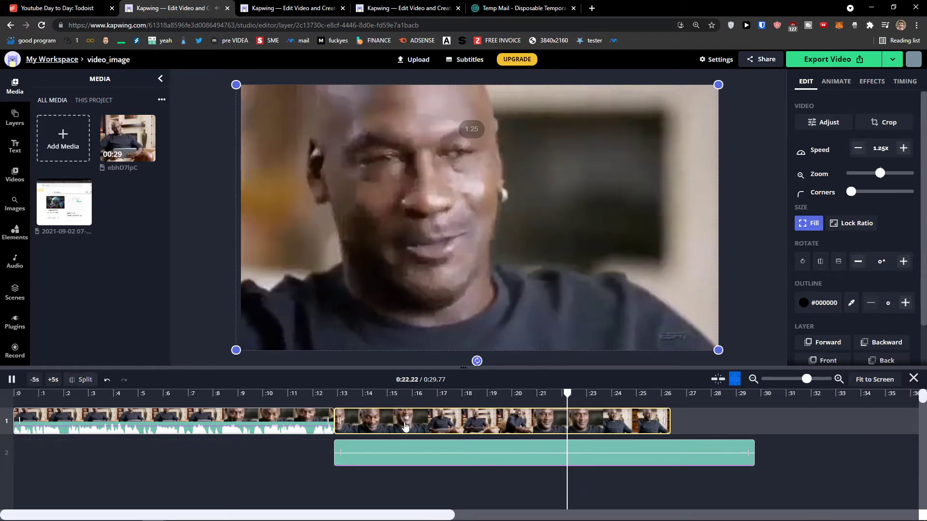
pyautogui.click(903, 148)
pyautogui.click(903, 149)
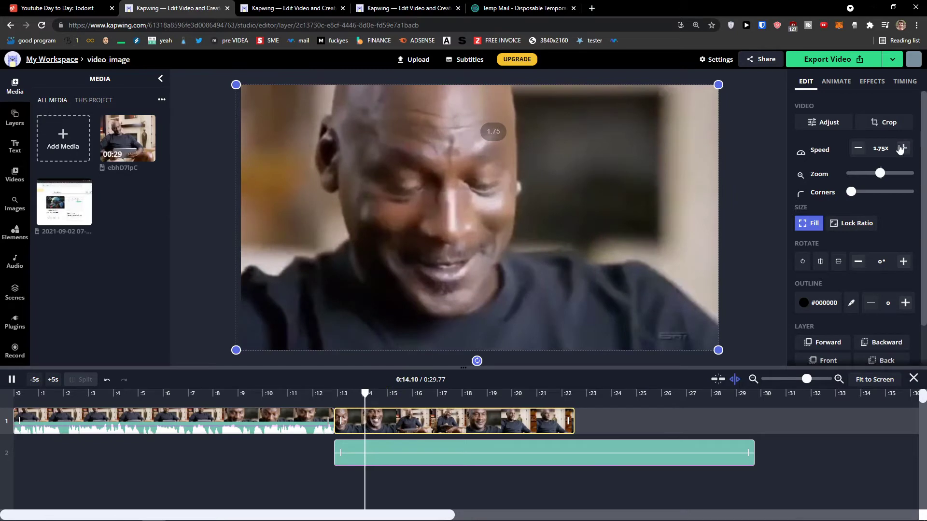
pyautogui.click(901, 149)
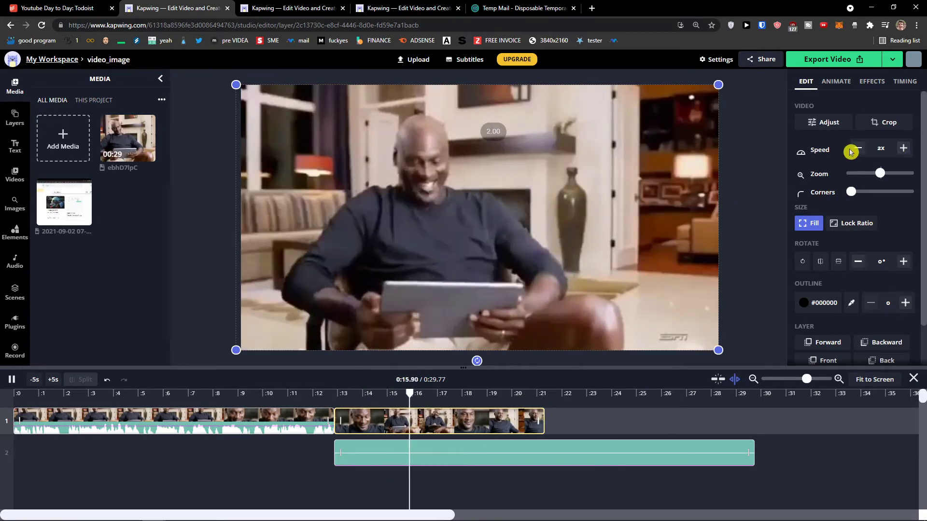
# - Slow the second video part down to 0.75x, return its speed to 1x and stop the playback
pyautogui.click(857, 149)
pyautogui.click(857, 150)
pyautogui.click(857, 149)
pyautogui.click(858, 149)
pyautogui.click(858, 149)
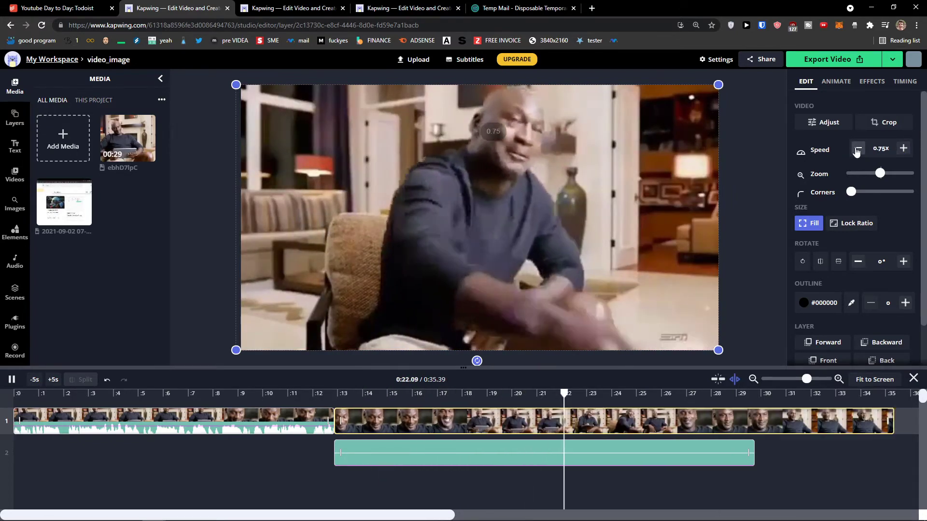
pyautogui.click(903, 148)
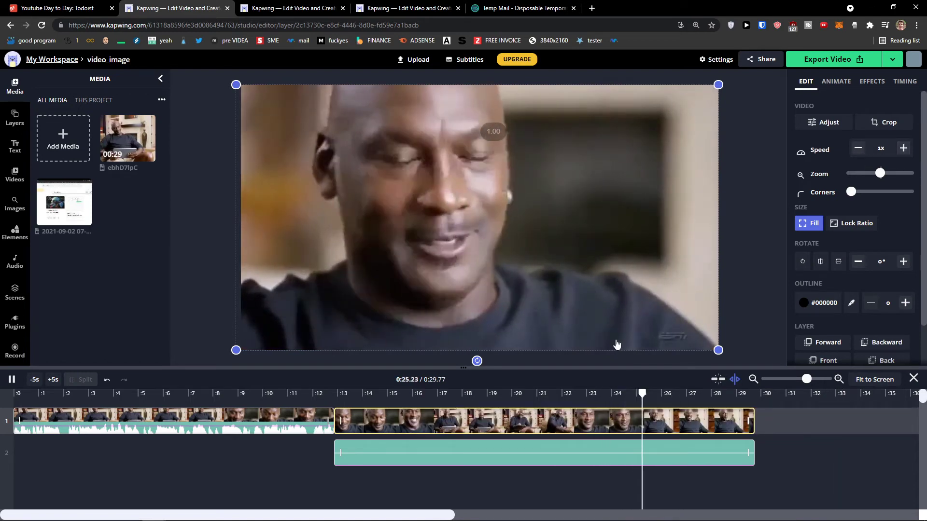
pyautogui.click(600, 358)
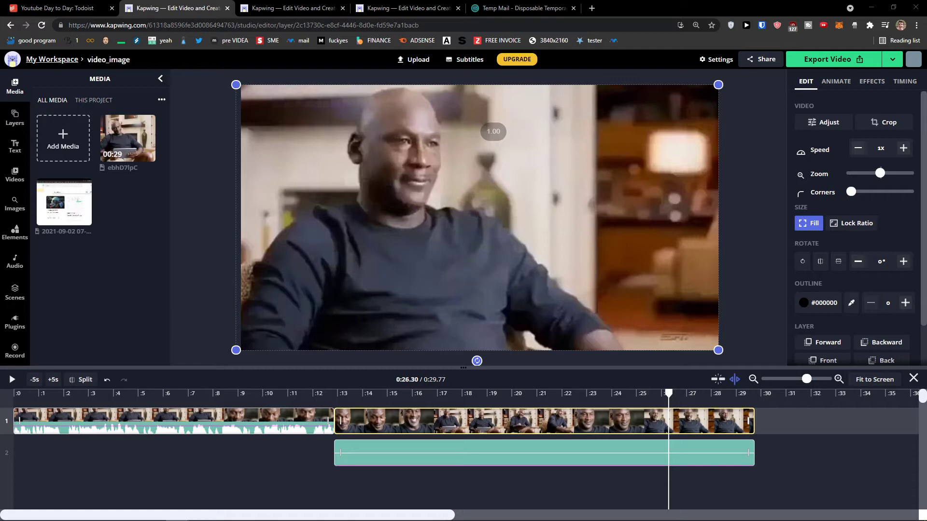
# - Rotate the second video part through a full turn in 90° steps, and flip it horizontally and back
pyautogui.moveTo(882, 177); pyautogui.dragTo(841, 197)
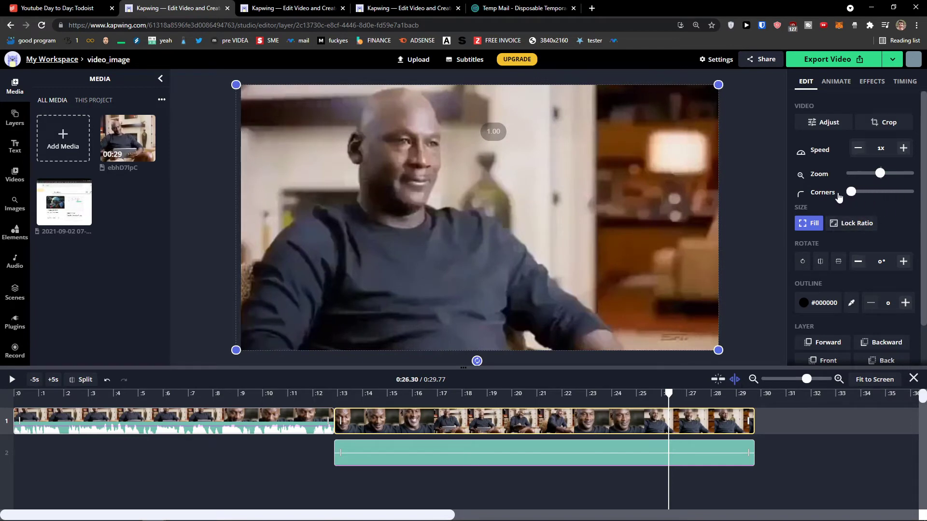
pyautogui.scroll(-1, 885, 222)
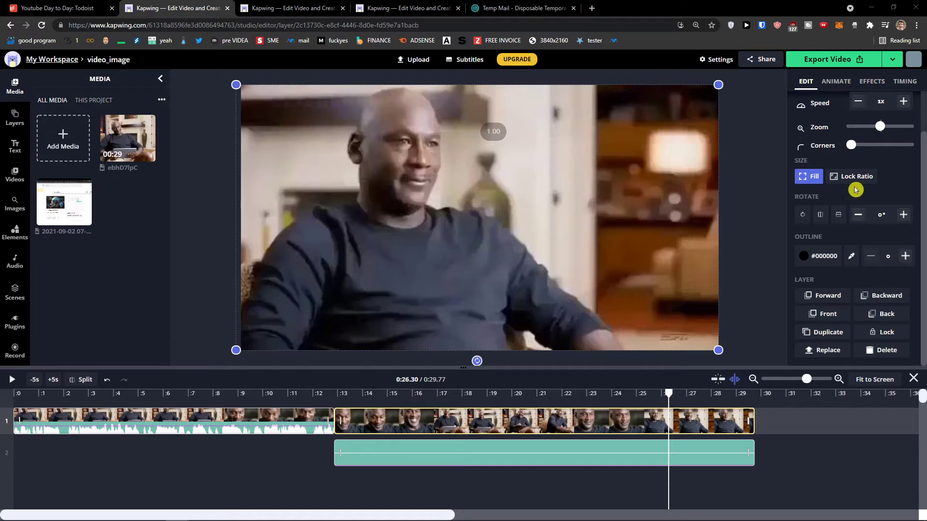
pyautogui.click(804, 216)
pyautogui.click(804, 216)
pyautogui.click(803, 216)
pyautogui.click(804, 216)
pyautogui.click(823, 217)
pyautogui.click(823, 216)
# - Tilt the second video part by a few degrees and bring its rotation back to 0°
pyautogui.click(902, 215)
pyautogui.click(902, 215)
pyautogui.click(862, 218)
pyautogui.click(860, 219)
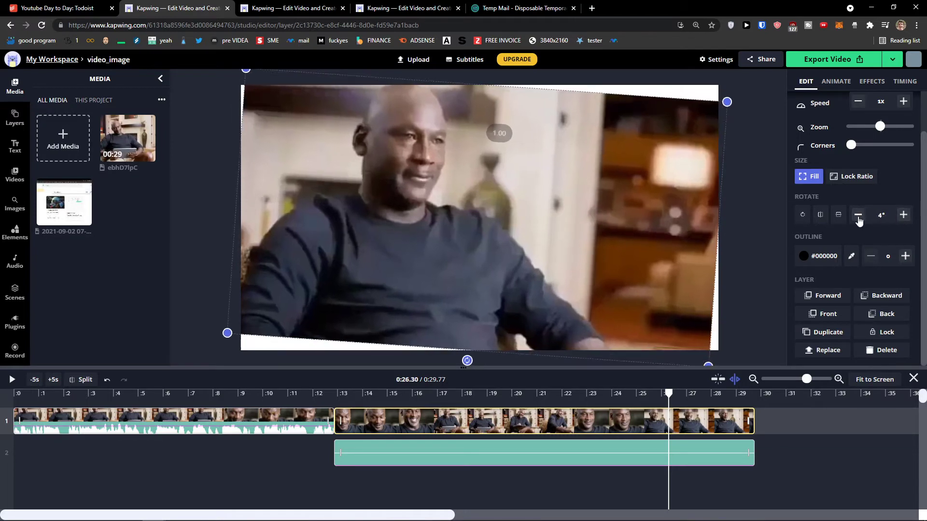
pyautogui.click(859, 219)
pyautogui.click(858, 219)
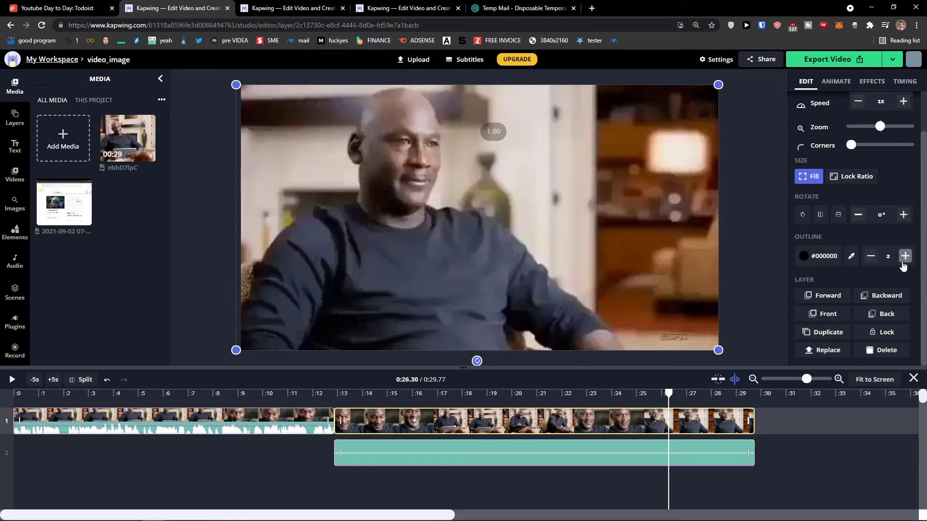
# - Shift the second video part off the canvas corner and raise its black outline width to 13
pyautogui.moveTo(625, 223); pyautogui.dragTo(636, 236)
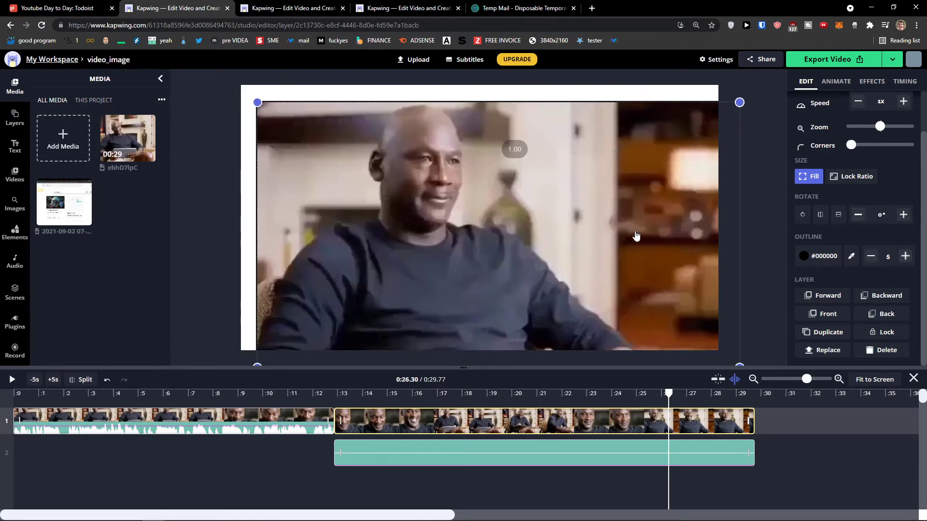
pyautogui.click(904, 256)
pyautogui.click(903, 257)
pyautogui.click(903, 256)
pyautogui.click(903, 256)
pyautogui.click(904, 256)
pyautogui.click(904, 257)
pyautogui.click(904, 256)
pyautogui.click(904, 256)
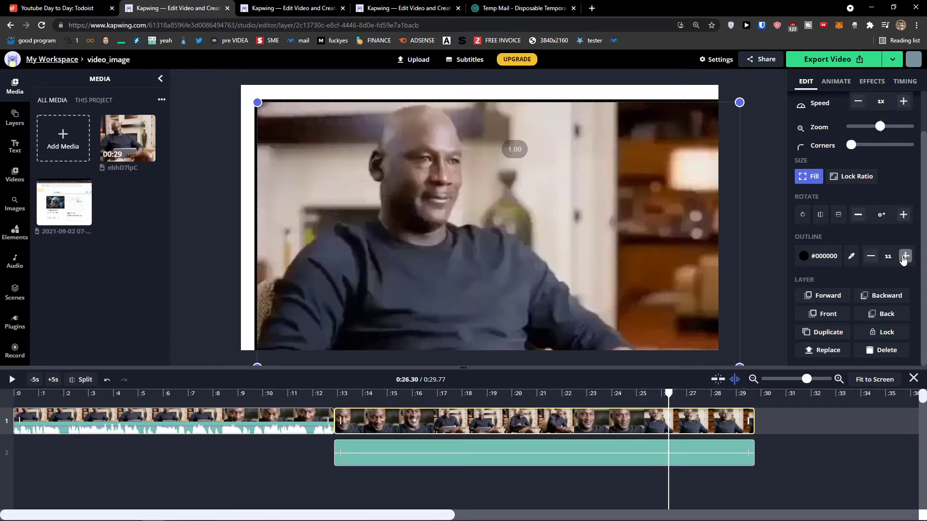
# - Lower the second video part's outline width to 0, move the part back over the canvas and deselect it
pyautogui.moveTo(521, 234); pyautogui.dragTo(490, 219)
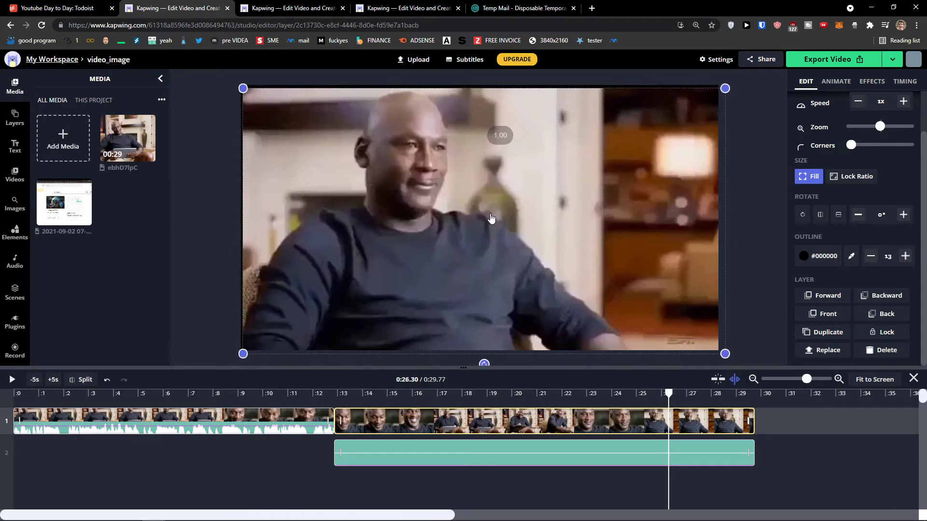
pyautogui.click(870, 256)
pyautogui.click(870, 256)
pyautogui.click(870, 256)
pyautogui.click(870, 256)
pyautogui.click(870, 256)
pyautogui.click(870, 256)
pyautogui.click(870, 256)
pyautogui.click(870, 256)
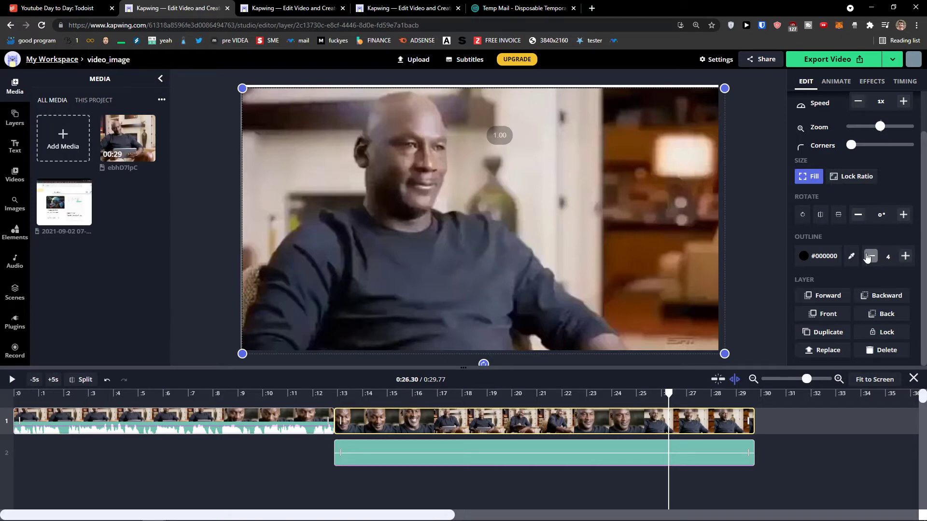
pyautogui.moveTo(582, 238); pyautogui.dragTo(577, 235)
pyautogui.click(761, 253)
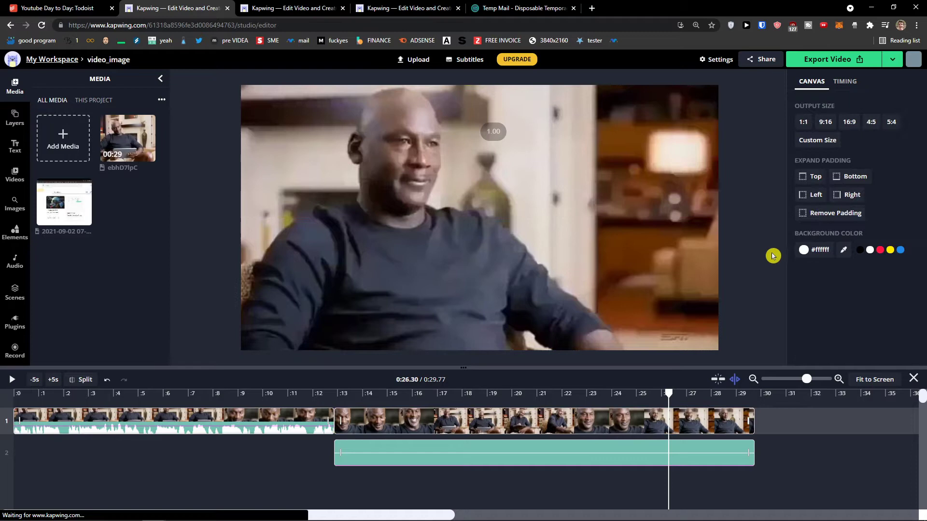
# - Look over the video part's layer arrangement options, the project's layer list and the media library
pyautogui.click(740, 277)
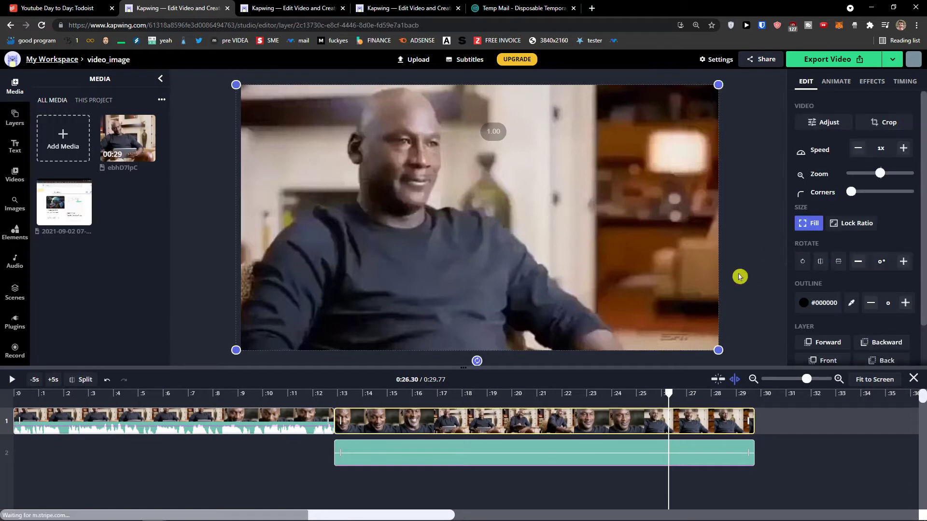
pyautogui.scroll(-1, 858, 315)
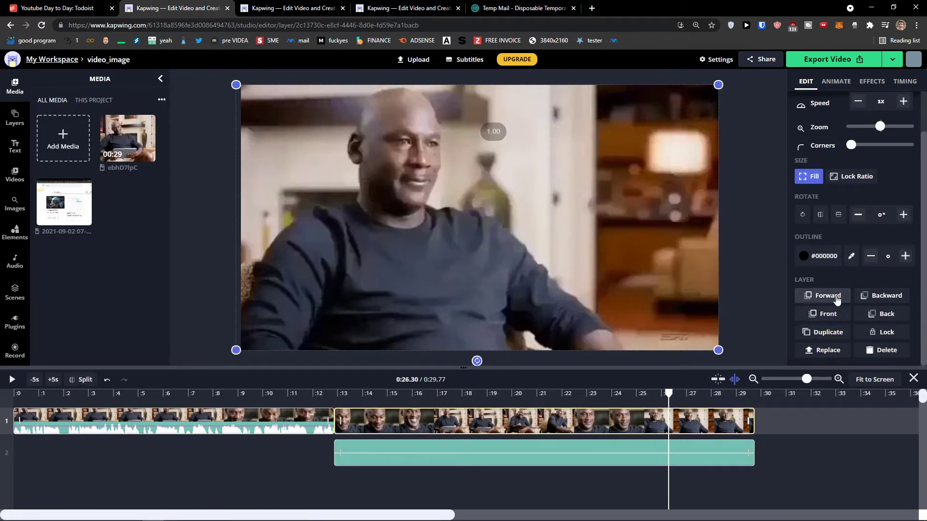
pyautogui.click(12, 120)
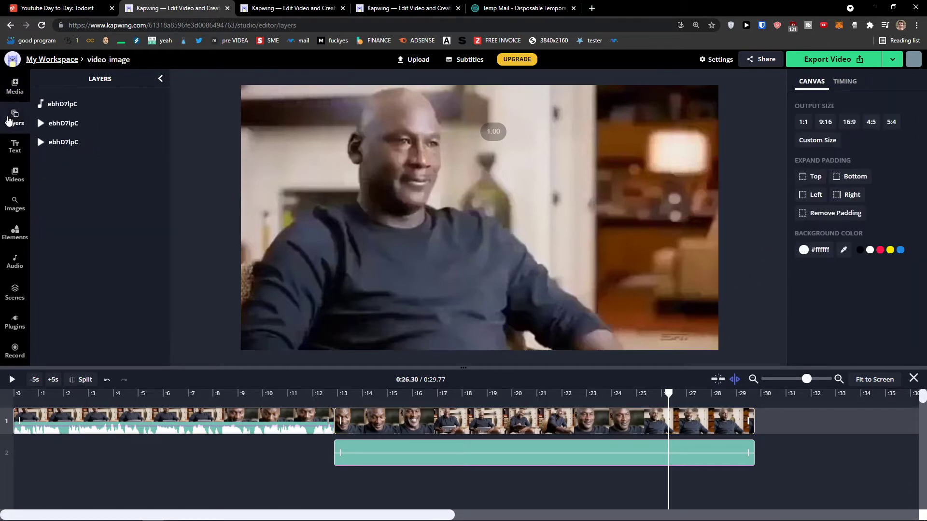
pyautogui.click(15, 87)
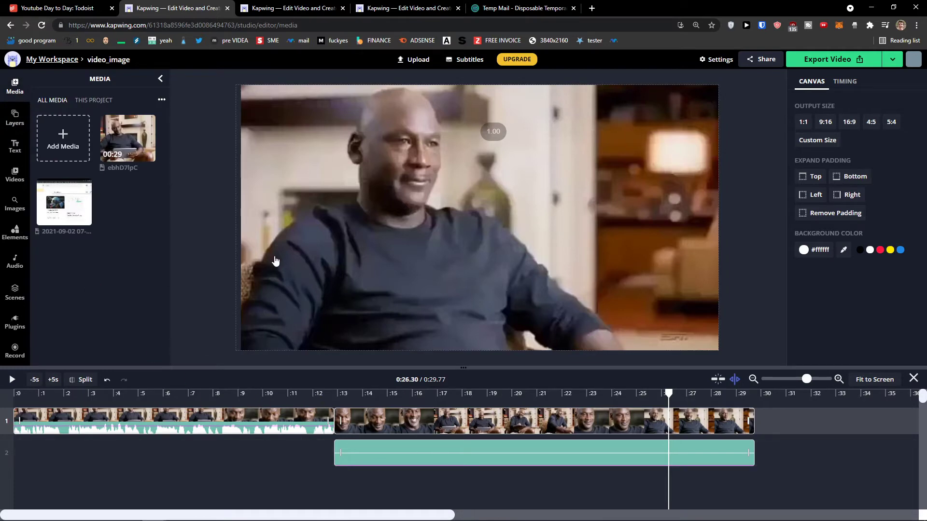
pyautogui.click(21, 92)
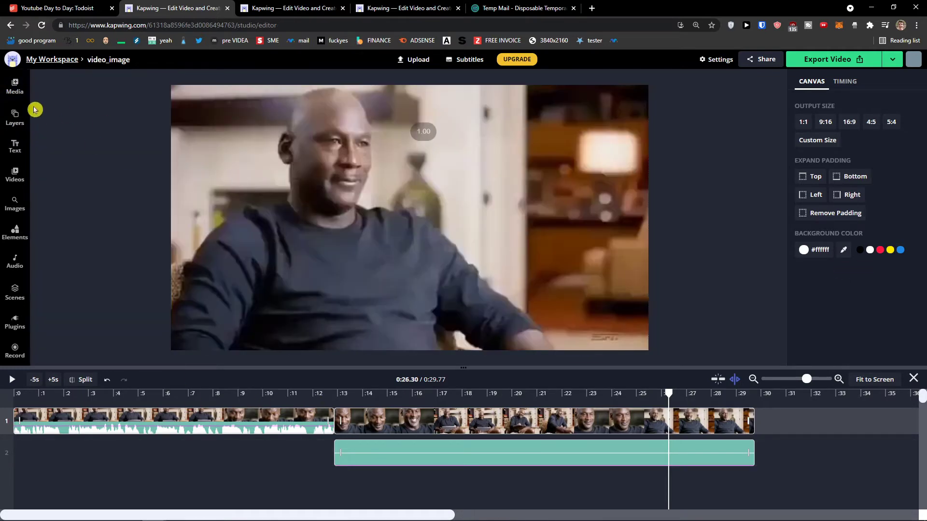
pyautogui.click(7, 87)
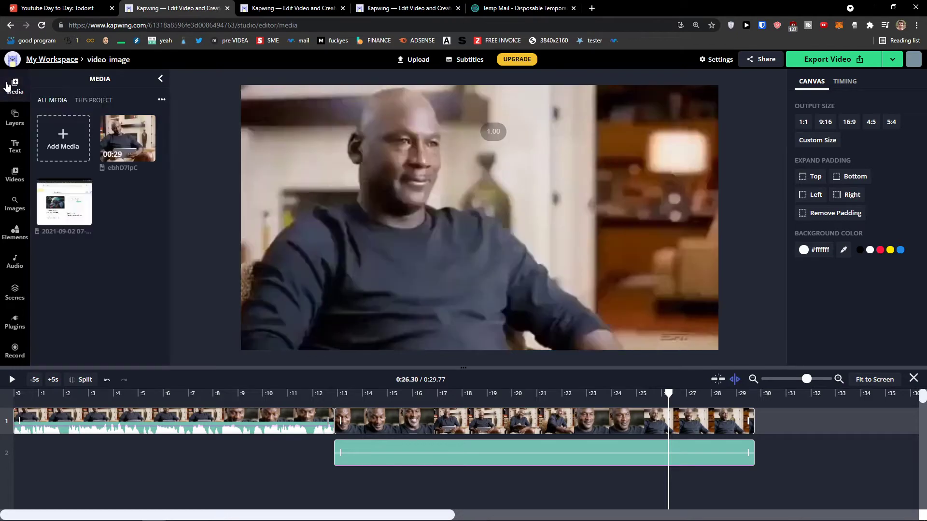
# - Try the Drop, Flicker, Fade and Reveal animations on the second video part
pyautogui.click(529, 417)
pyautogui.scroll(-1, 899, 251)
pyautogui.scroll(1, 869, 174)
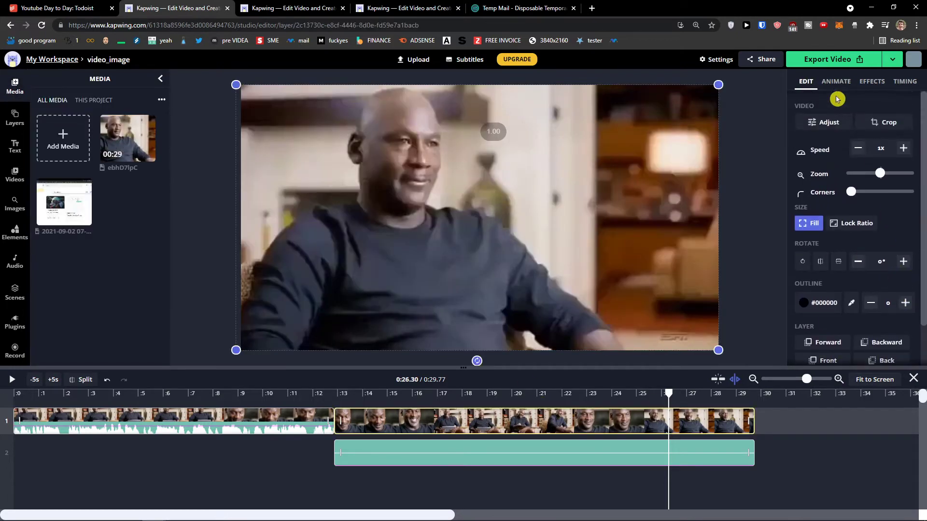
pyautogui.click(835, 82)
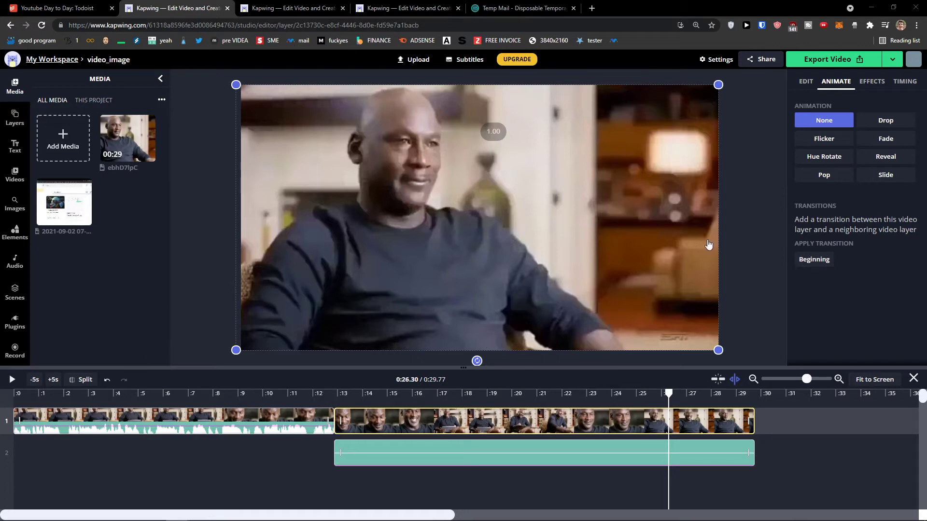
pyautogui.click(805, 81)
pyautogui.click(842, 84)
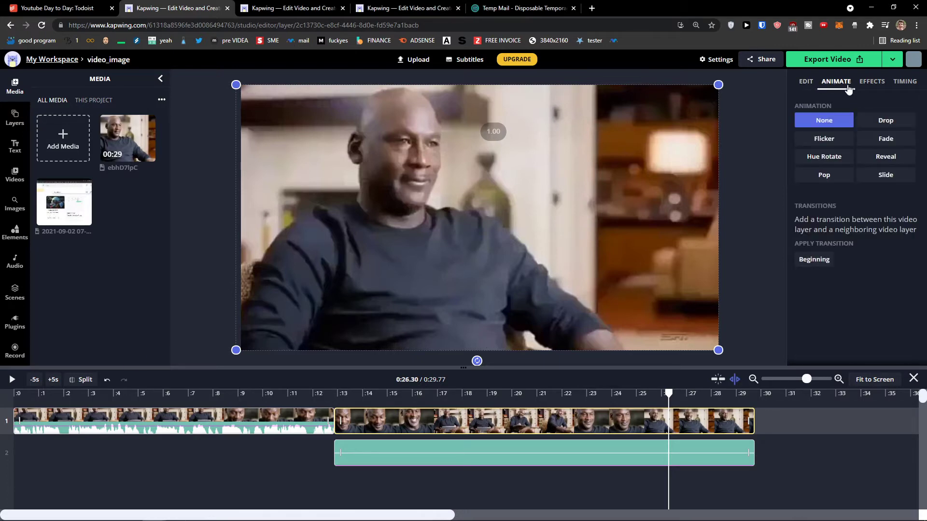
pyautogui.click(874, 121)
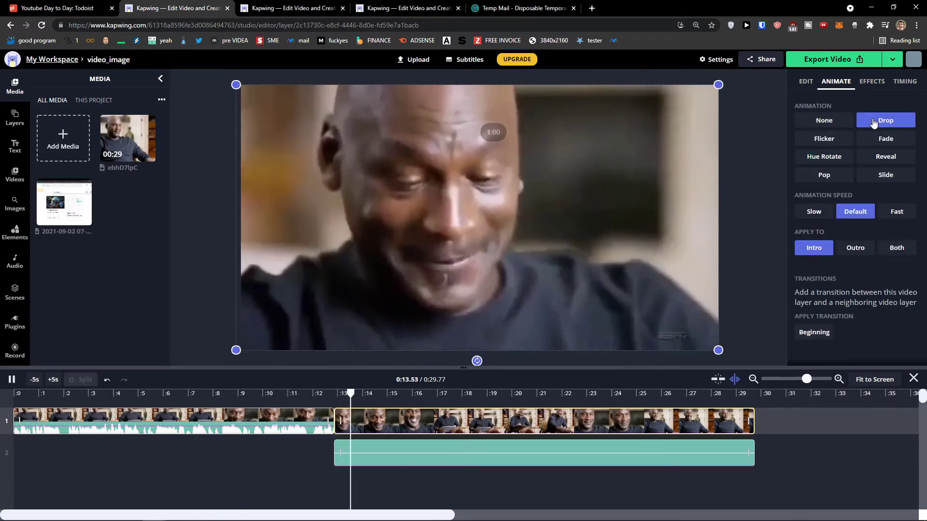
pyautogui.click(832, 141)
pyautogui.click(878, 141)
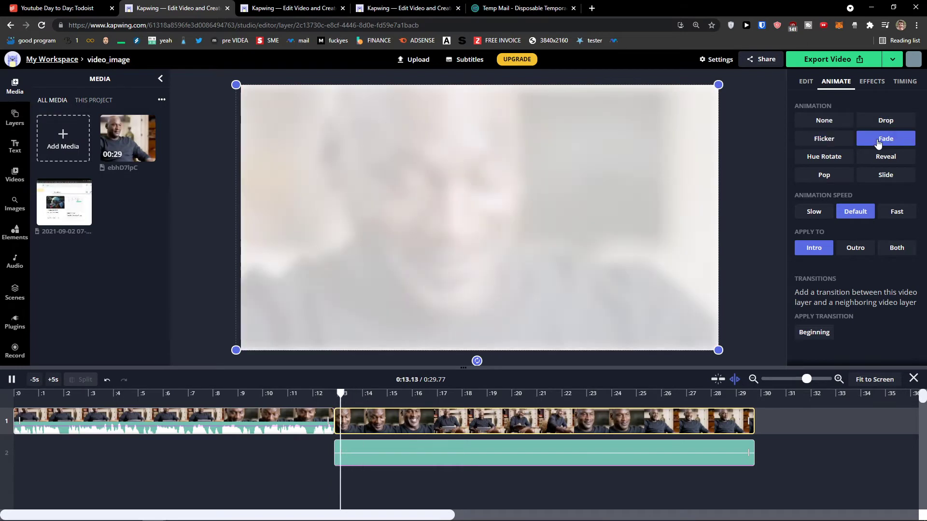
pyautogui.click(875, 152)
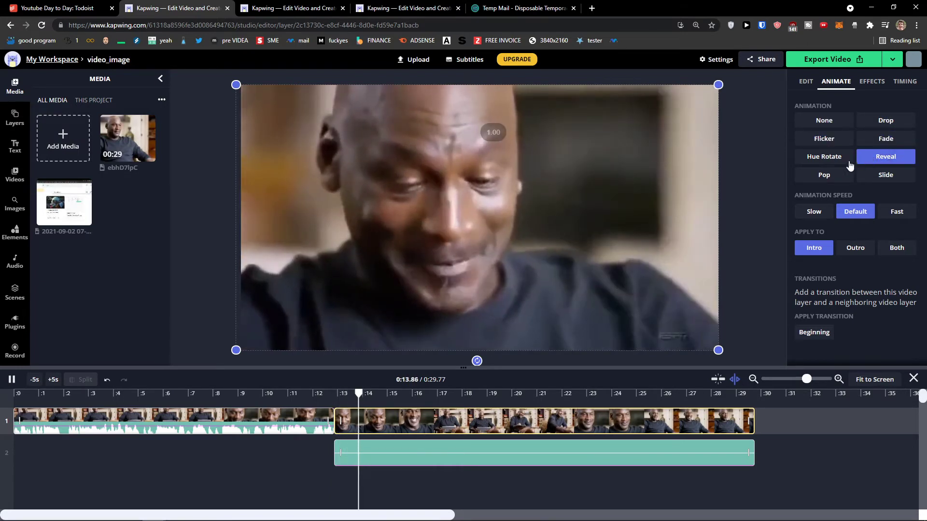
# - Give the second video part a slow Drop animation on both its intro and outro
pyautogui.click(883, 122)
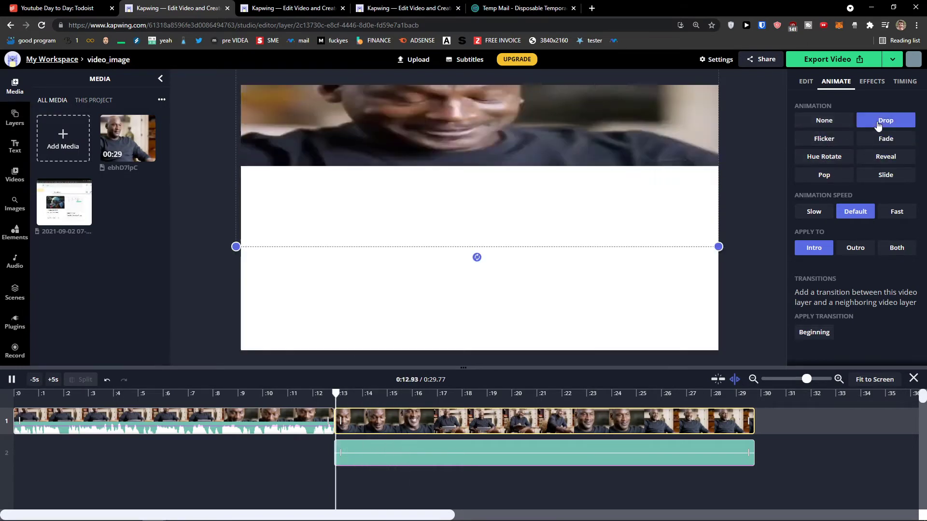
pyautogui.click(819, 216)
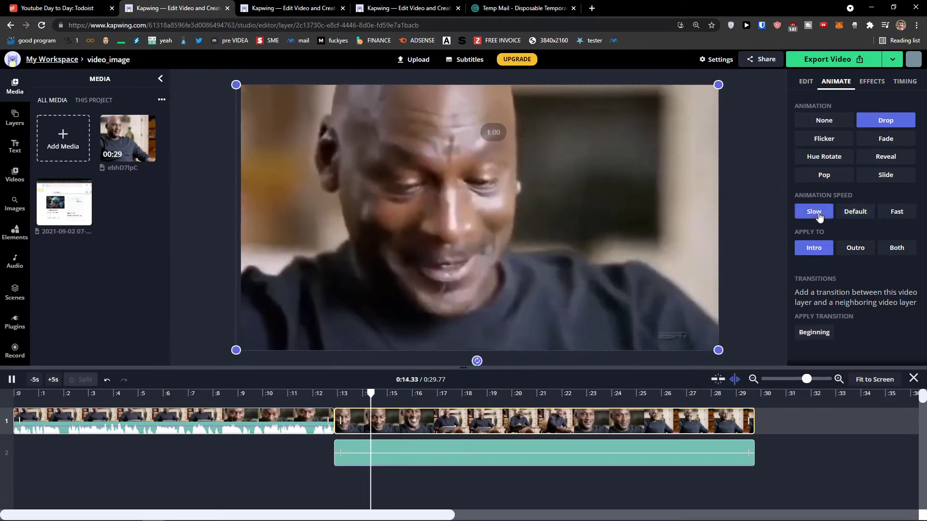
pyautogui.click(892, 255)
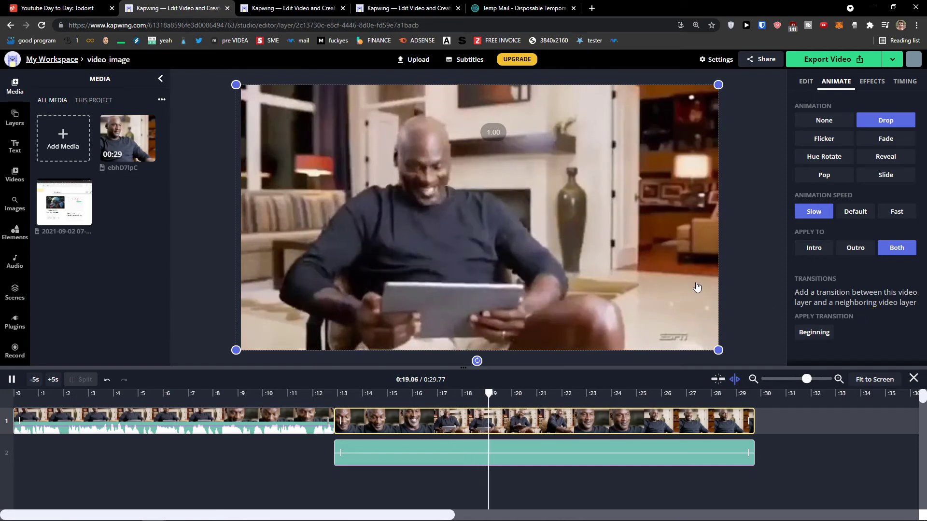
# - Try a Cross Dissolve transition at the beginning of the second video part and remove it again
pyautogui.click(813, 333)
pyautogui.scroll(-1, 831, 333)
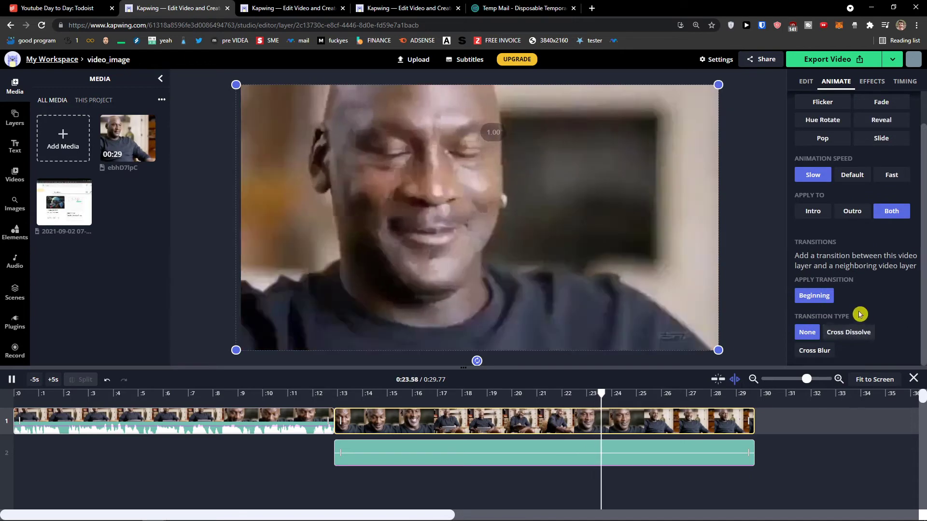
pyautogui.click(849, 332)
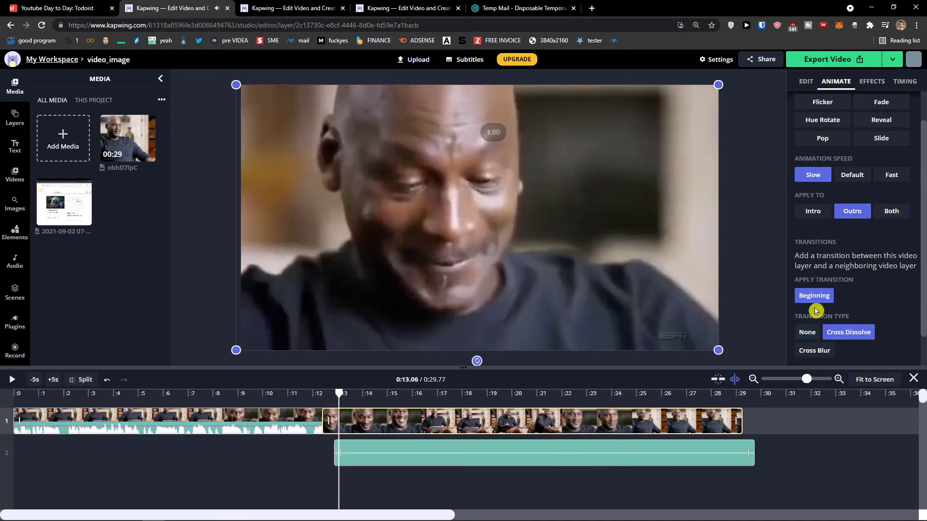
pyautogui.click(815, 306)
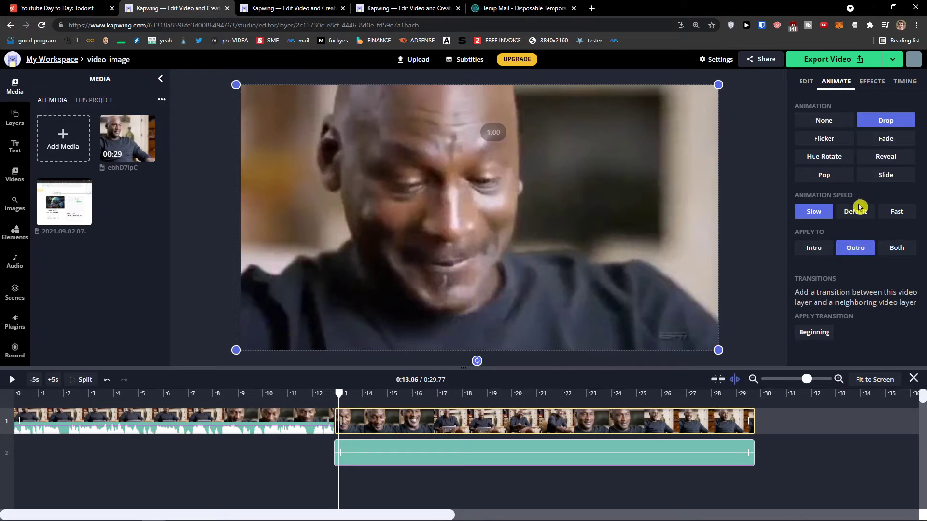
# - Switch the second video part's animation to Fade on the outro only and place the playhead near the part's start
pyautogui.click(885, 140)
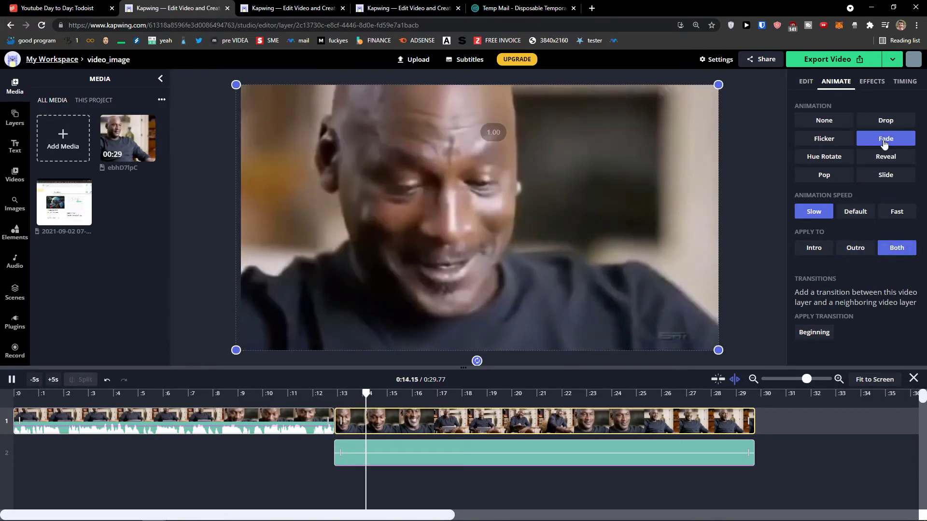
pyautogui.click(854, 249)
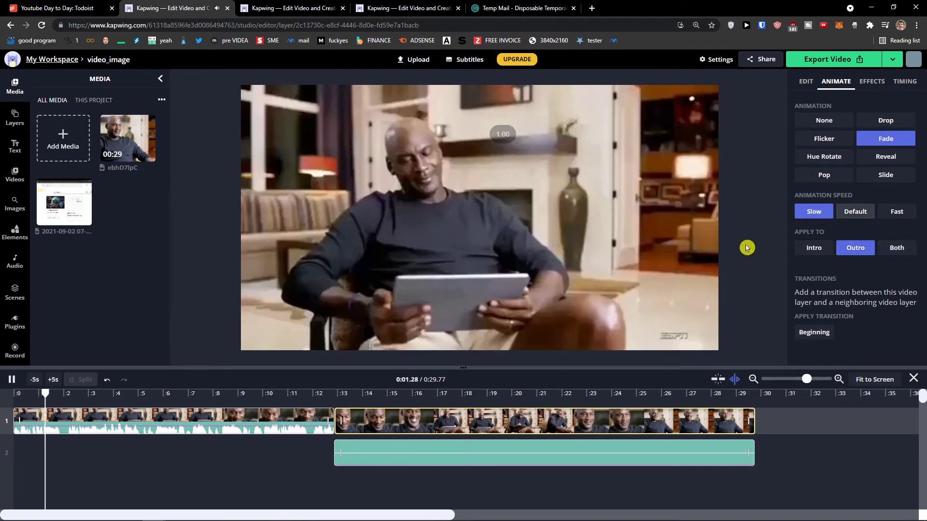
pyautogui.click(338, 394)
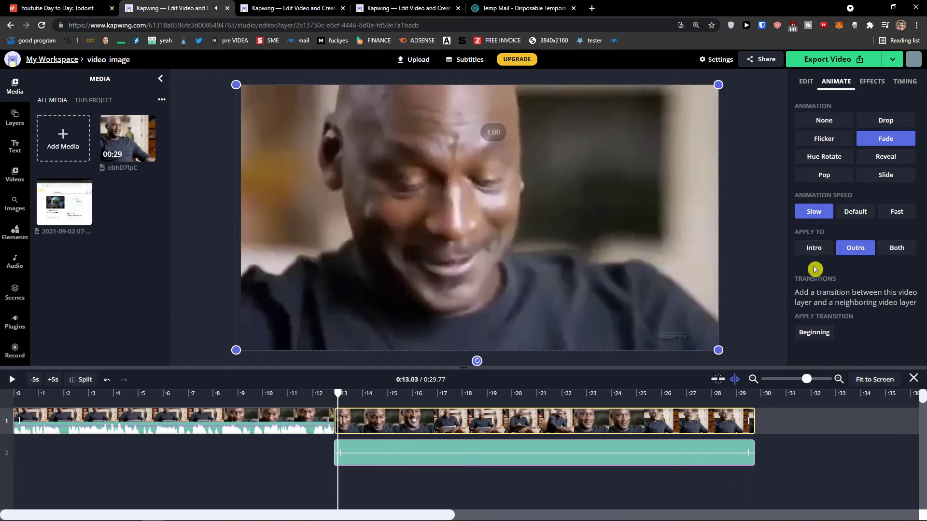
# - Apply a Cross Dissolve transition at the beginning of the second video part
pyautogui.click(815, 334)
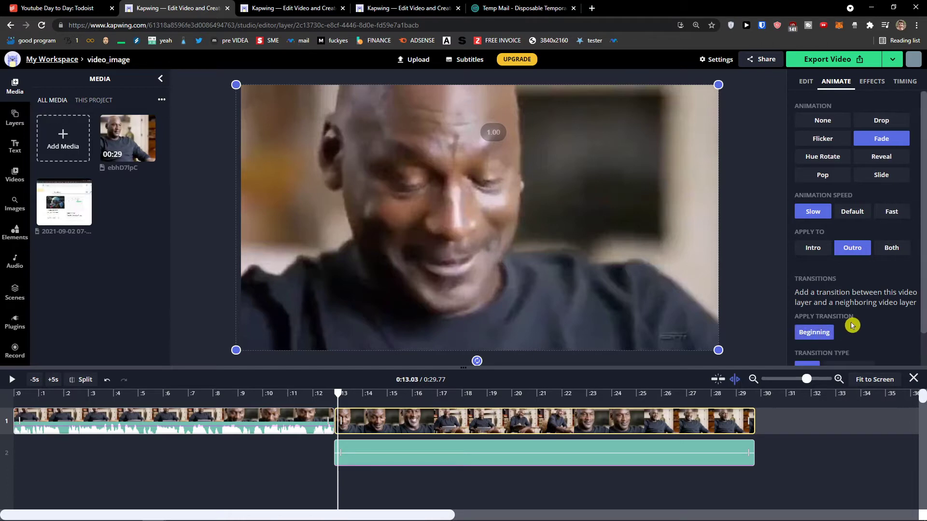
pyautogui.scroll(-1, 849, 331)
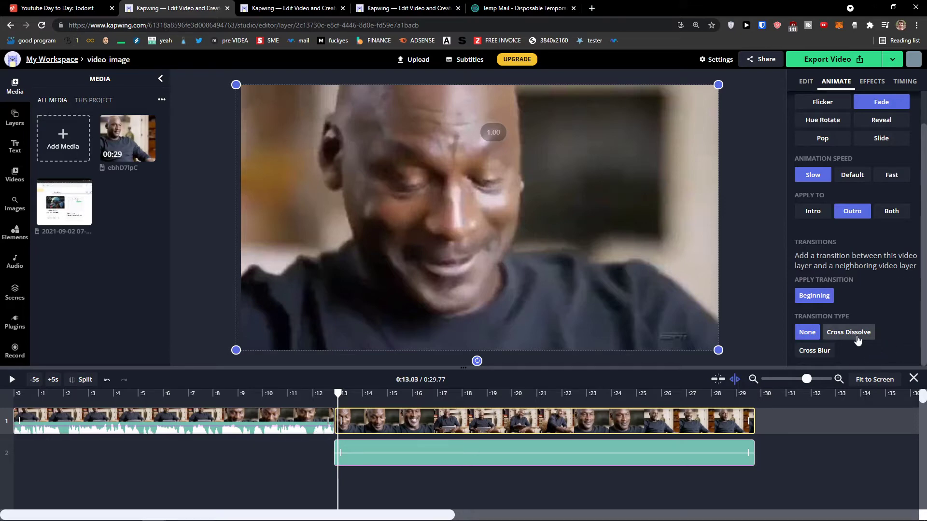
pyautogui.click(858, 341)
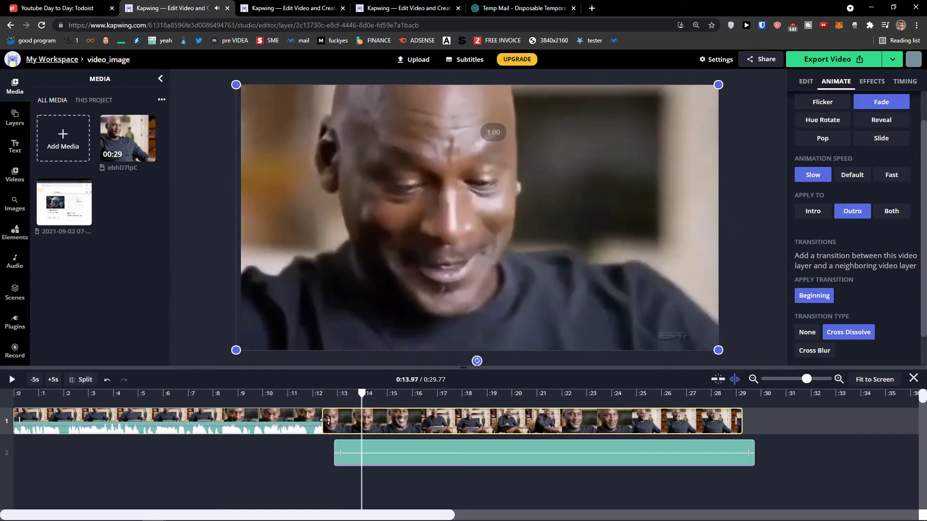
# - Extend the second video part's start slightly and reposition the part directly behind the first one, keeping the Fade animation
pyautogui.moveTo(325, 421); pyautogui.dragTo(319, 421)
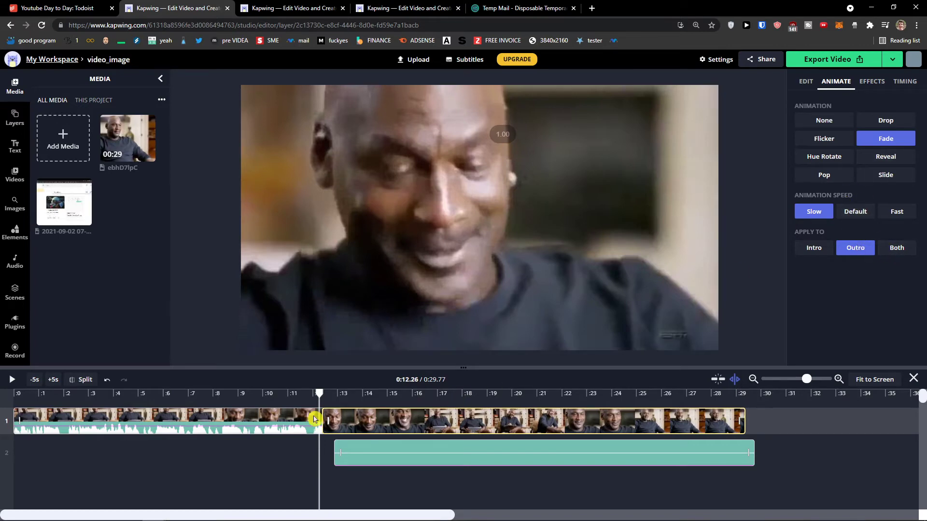
pyautogui.click(824, 174)
pyautogui.click(886, 139)
pyautogui.click(386, 424)
pyautogui.moveTo(386, 424); pyautogui.dragTo(378, 424)
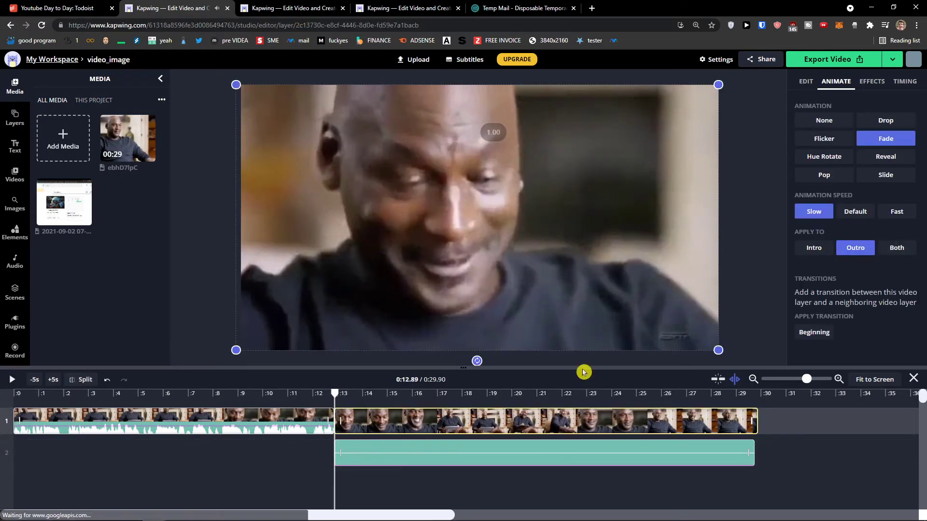
# - Add a Cross Dissolve with Slow transition speed at the second video part's beginning and align the separate audio clip with that part's start
pyautogui.click(820, 334)
pyautogui.scroll(-1, 854, 328)
pyautogui.click(869, 335)
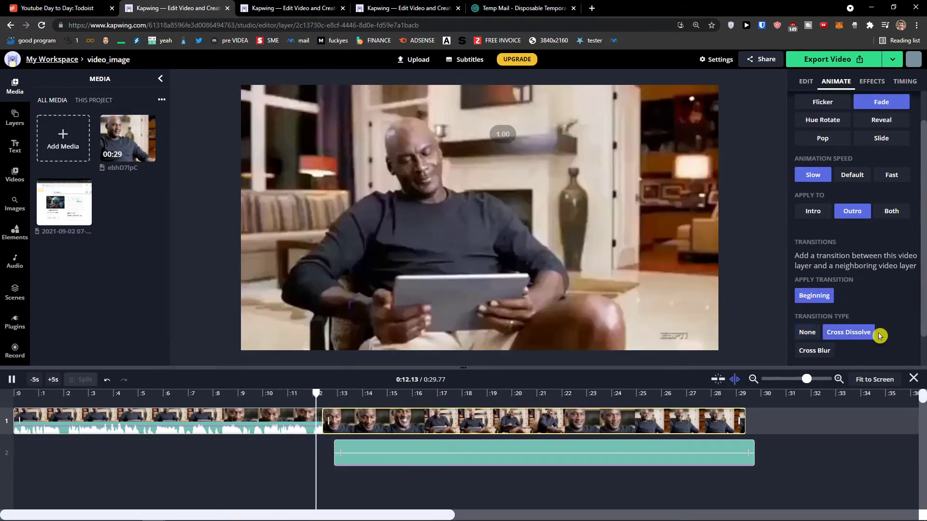
pyautogui.scroll(-1, 872, 338)
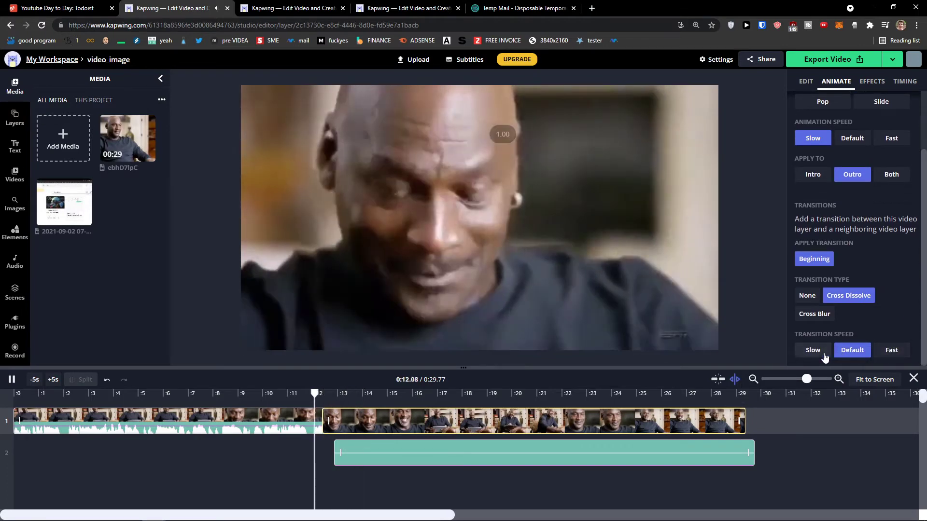
pyautogui.click(824, 355)
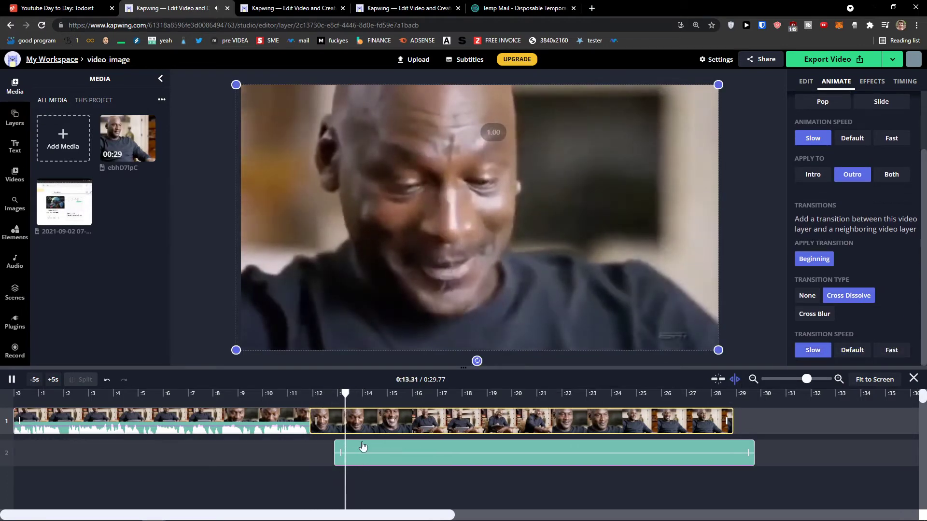
pyautogui.moveTo(363, 460); pyautogui.dragTo(358, 460)
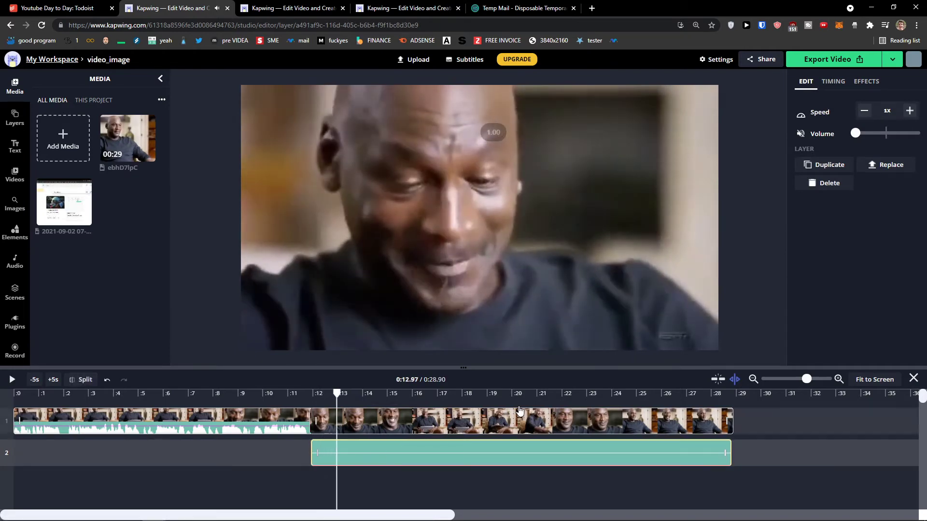
# - Apply the Remove Background video effect to the second video part
pyautogui.click(459, 421)
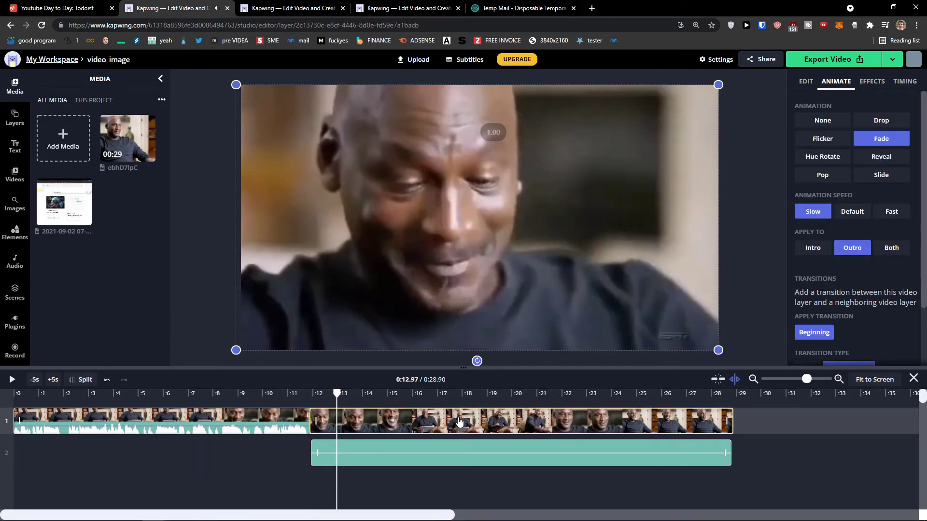
pyautogui.scroll(-2, 908, 309)
pyautogui.scroll(2, 904, 311)
pyautogui.click(869, 82)
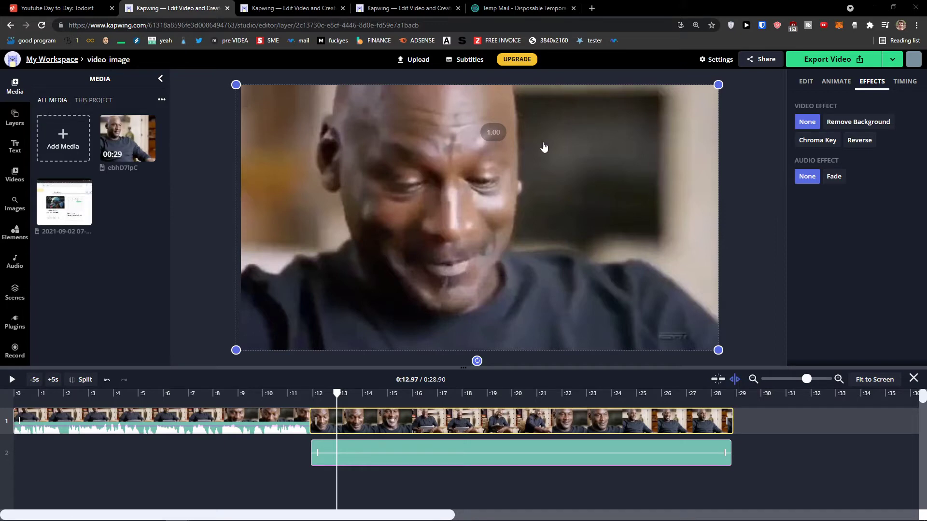
pyautogui.click(842, 124)
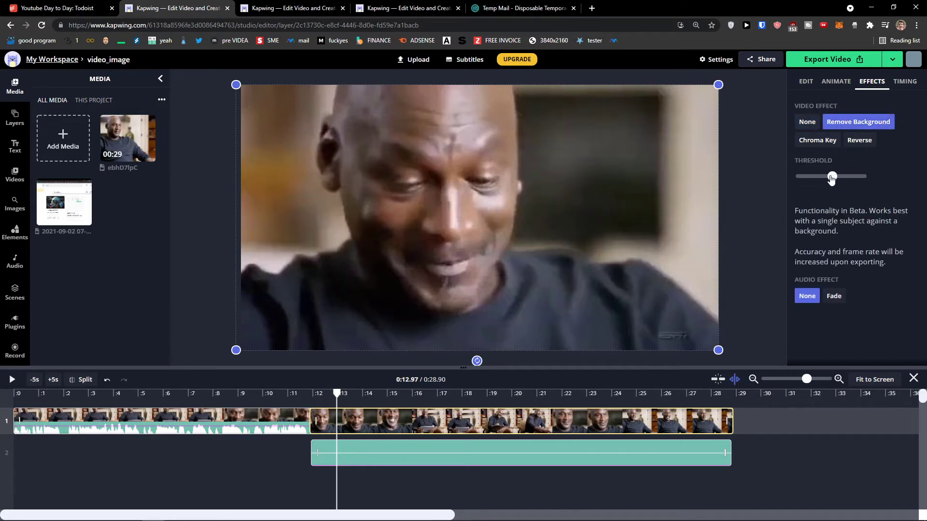
# - Preview the background removal at about 17.5 seconds and lower its threshold to near the minimum
pyautogui.click(375, 385)
pyautogui.moveTo(338, 394); pyautogui.dragTo(449, 398)
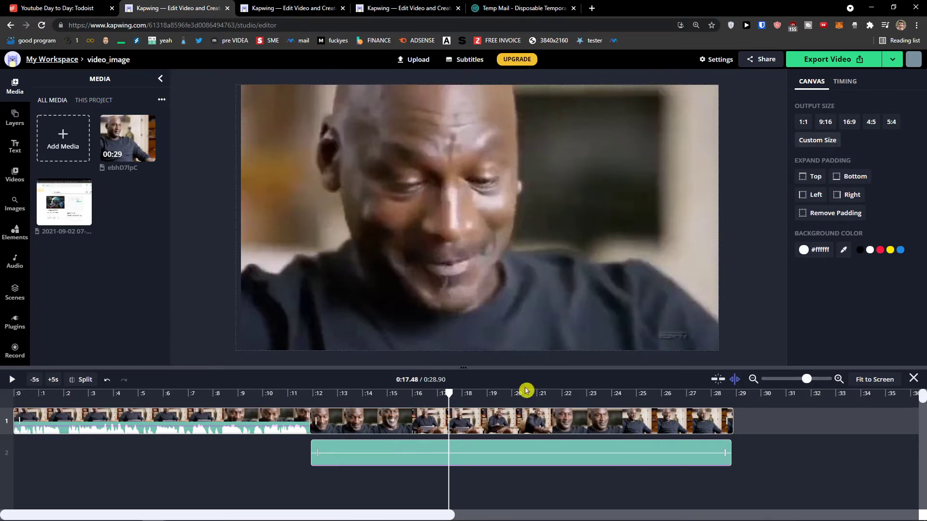
pyautogui.click(577, 349)
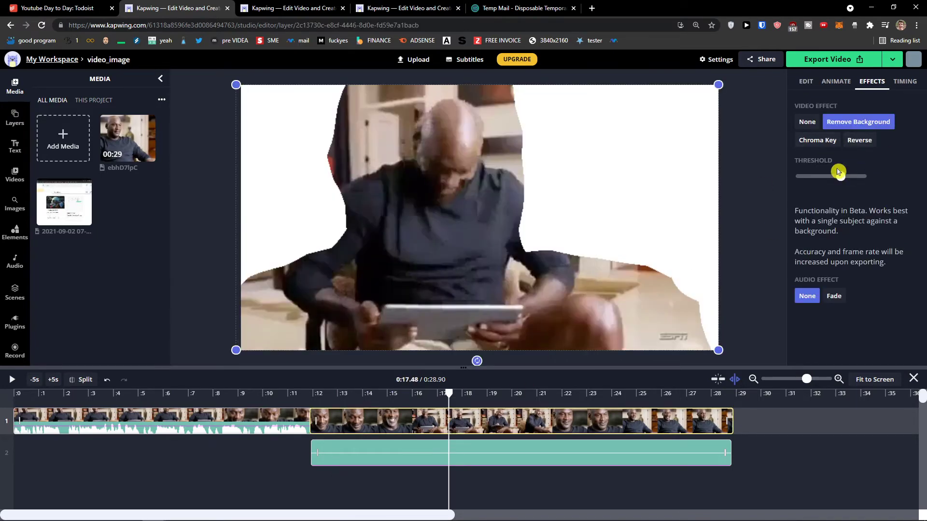
pyautogui.moveTo(822, 178); pyautogui.dragTo(792, 176)
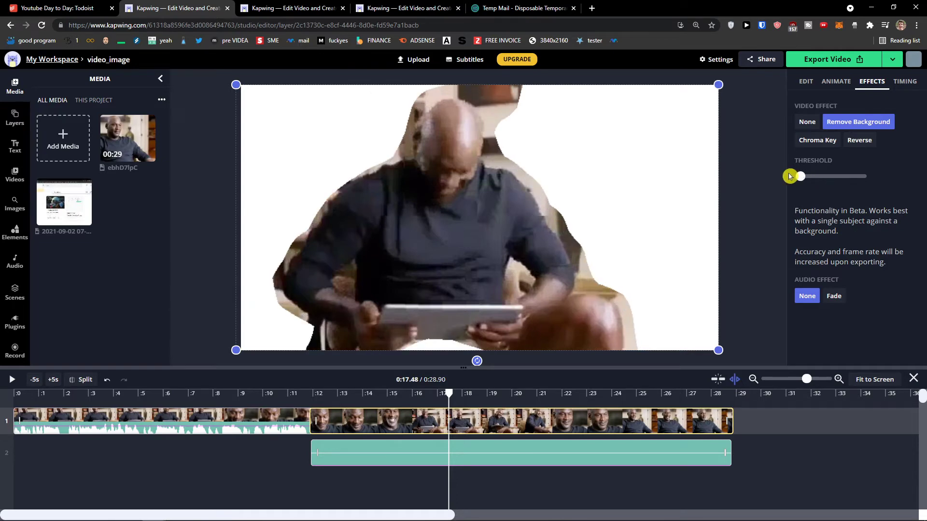
# - Replace the second part's background removal with the Chroma Key effect on the green channel and place the playhead at about 19.3 seconds
pyautogui.click(808, 122)
pyautogui.click(803, 143)
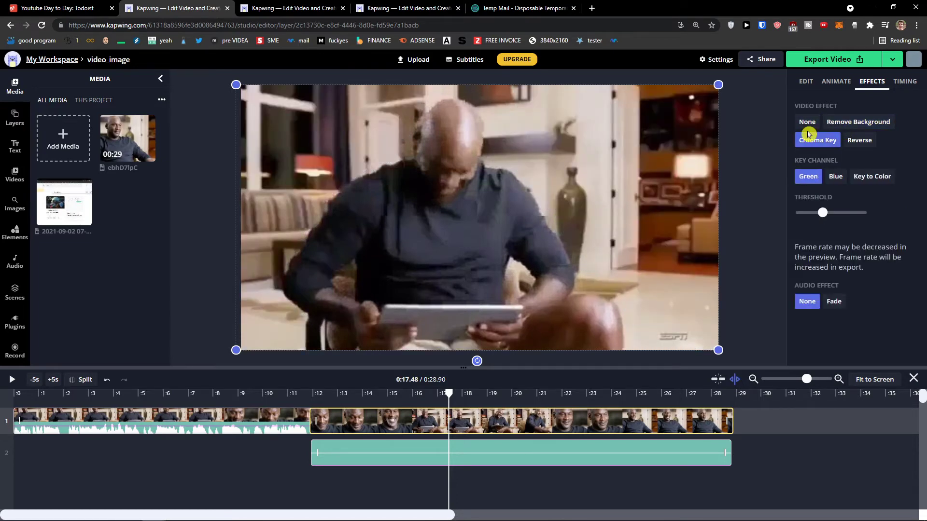
pyautogui.click(807, 123)
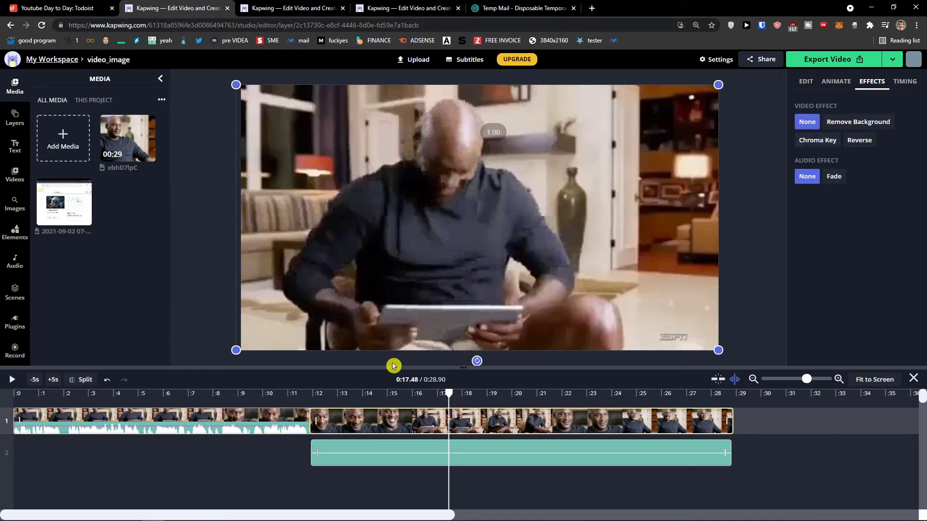
pyautogui.moveTo(449, 395); pyautogui.dragTo(492, 400)
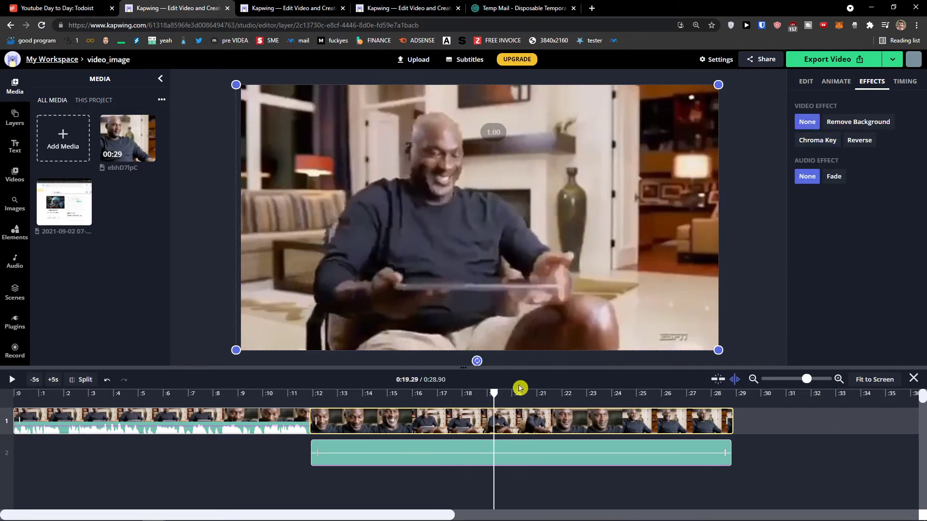
pyautogui.click(819, 146)
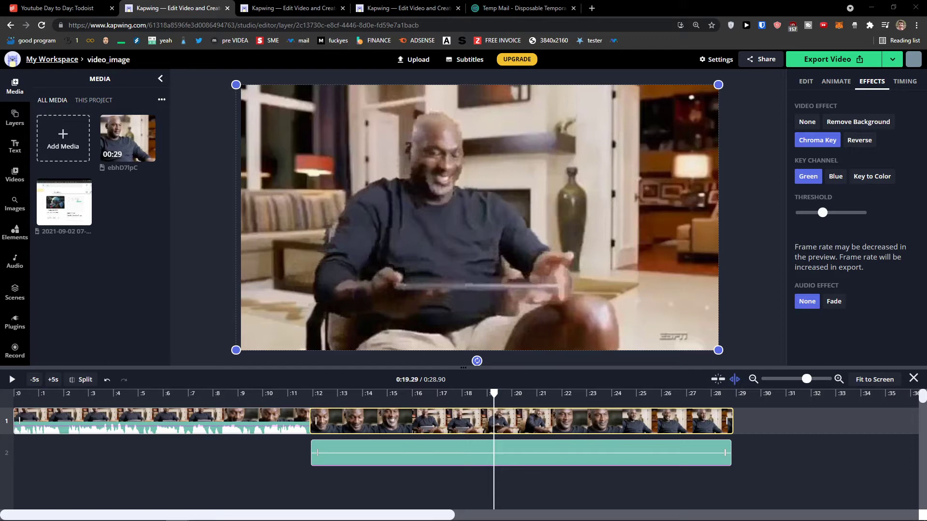
# - Search the web for "green screen video" and view the businesswoman stock clip found through the Pixabay results
pyautogui.click(595, 6)
pyautogui.write('gre')
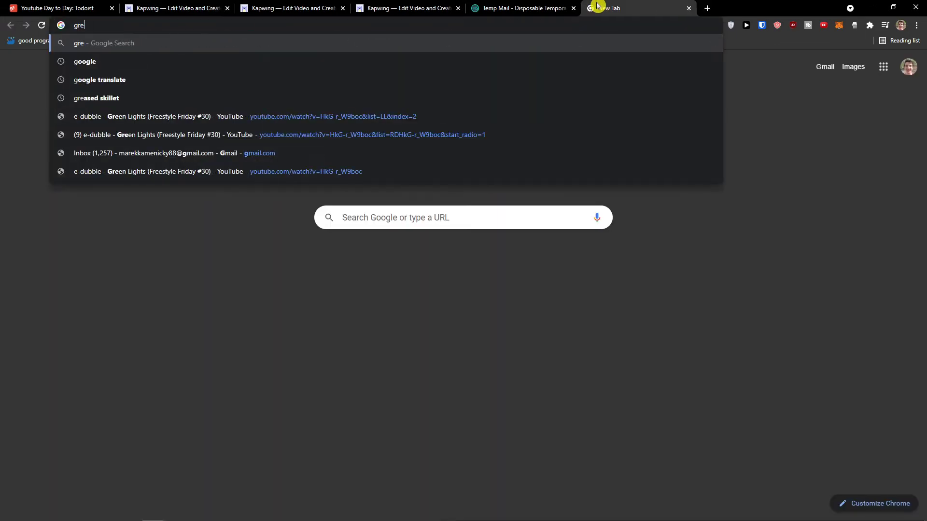
pyautogui.write('en screen video')
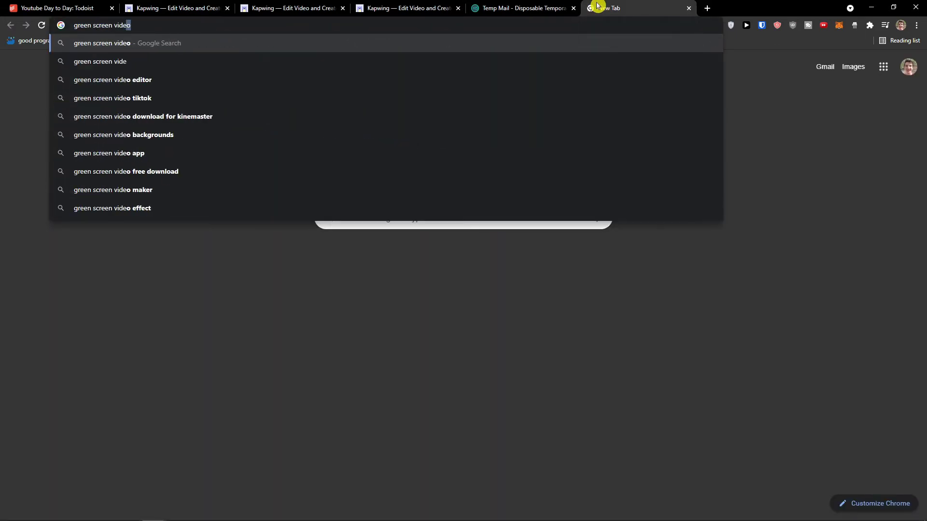
pyautogui.press('Return')
pyautogui.click(269, 189)
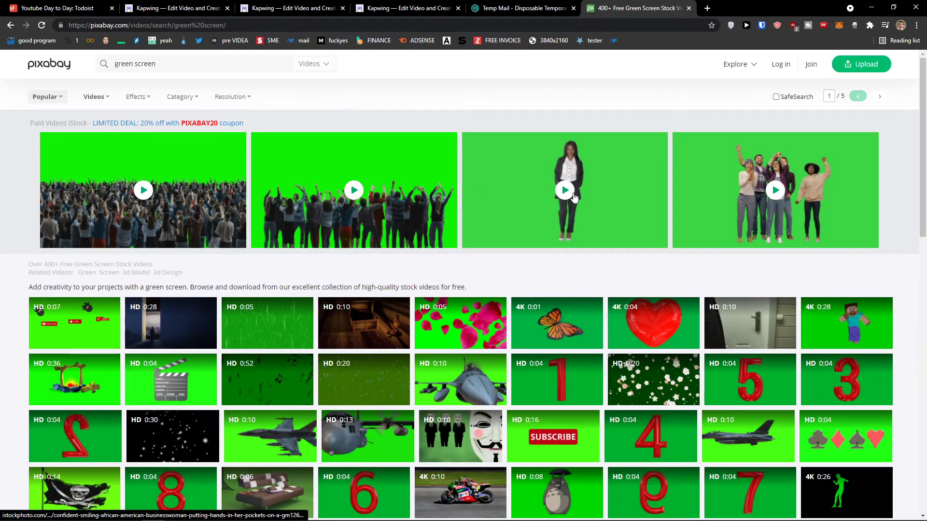
pyautogui.click(502, 206)
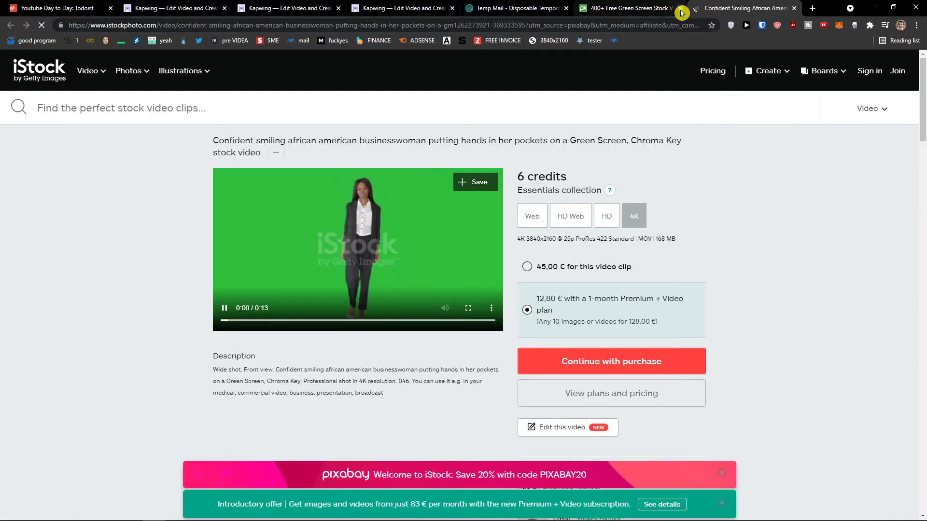
pyautogui.middleClick(616, 7)
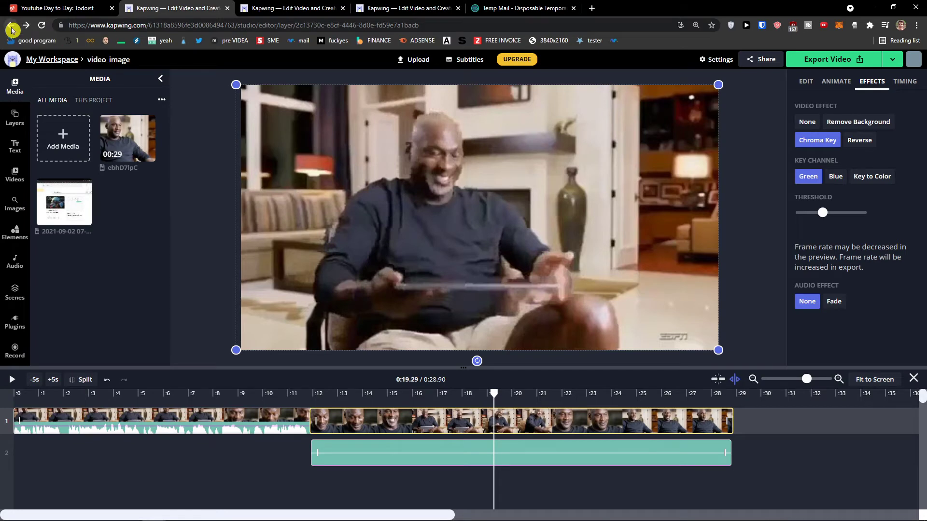
# - Return to the workspace overview, switch to the memes workspace and open the Meme Generator from the full list of tools
pyautogui.click(332, 5)
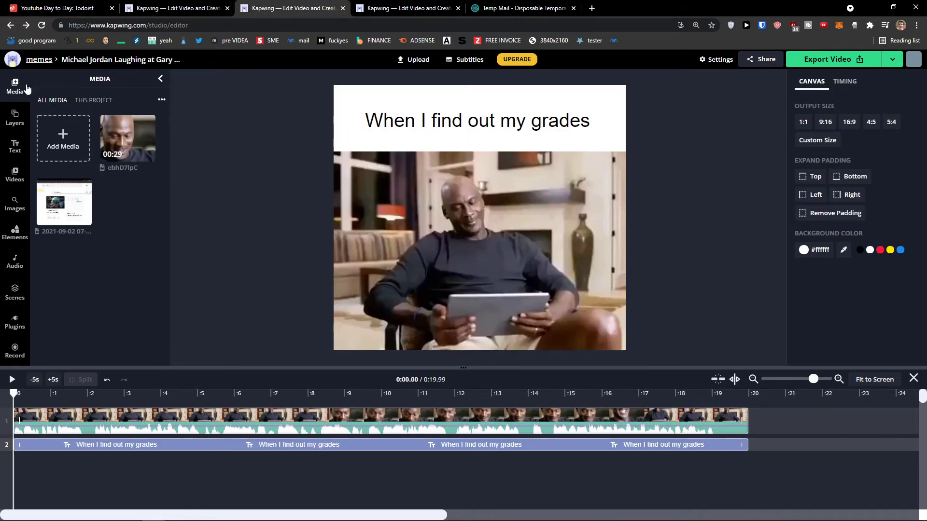
pyautogui.click(169, 10)
pyautogui.click(15, 27)
pyautogui.click(15, 27)
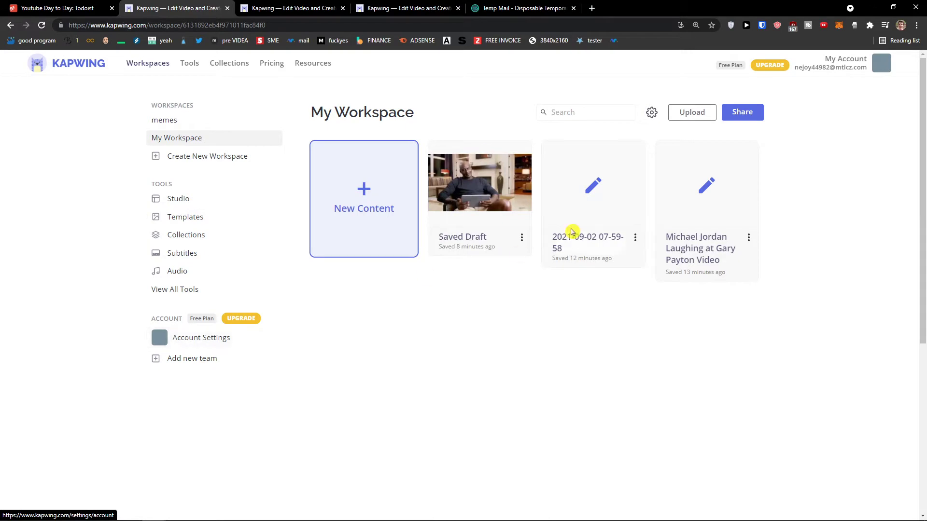
pyautogui.click(225, 121)
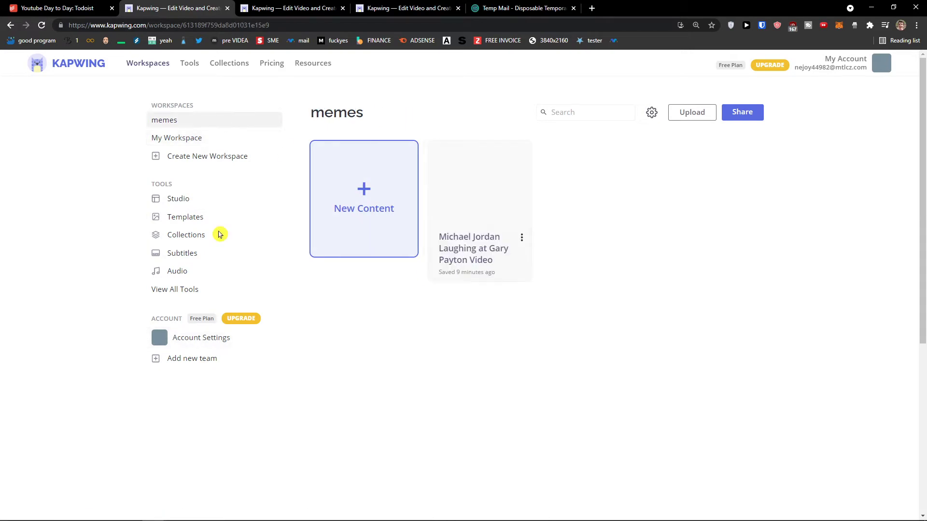
pyautogui.click(204, 289)
pyautogui.click(544, 186)
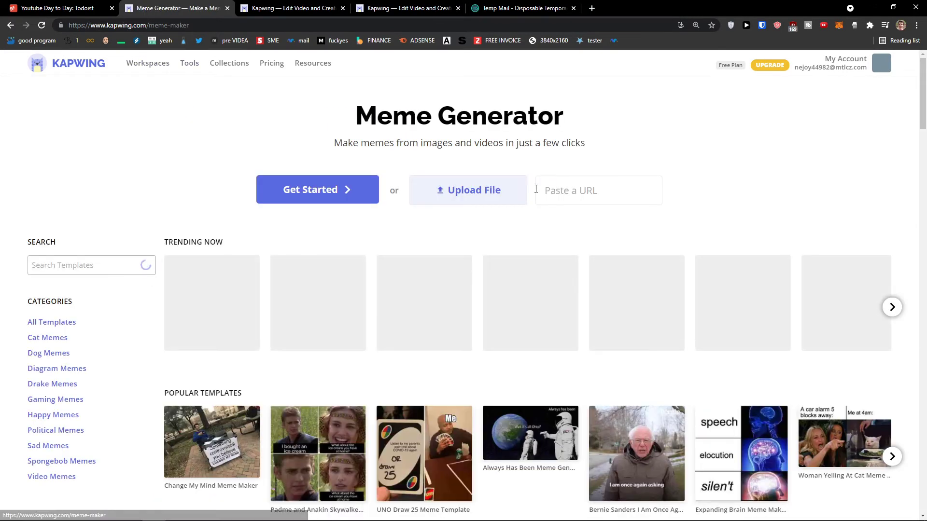
# - Open the Padme and Anakin Skywalker meme template for editing and select its background image
pyautogui.scroll(-5, 346, 293)
pyautogui.rightClick(336, 211)
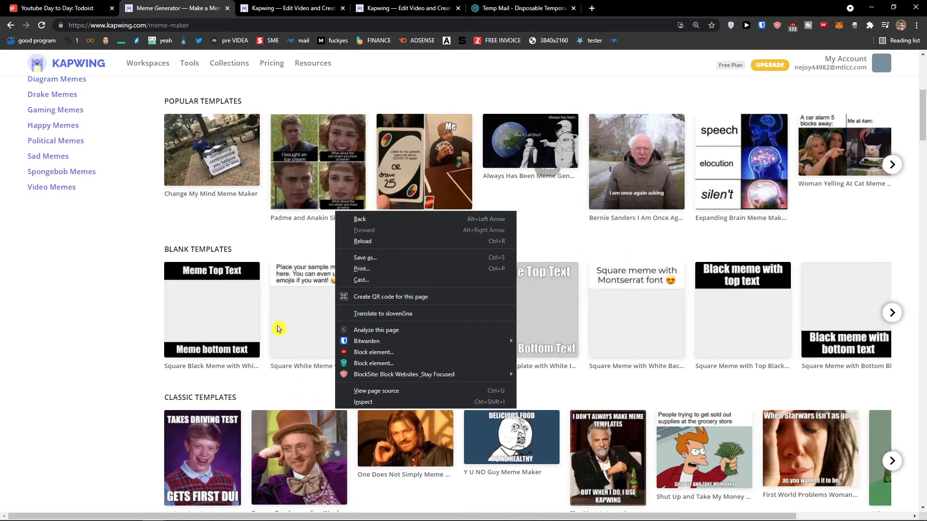
pyautogui.click(118, 337)
pyautogui.click(314, 230)
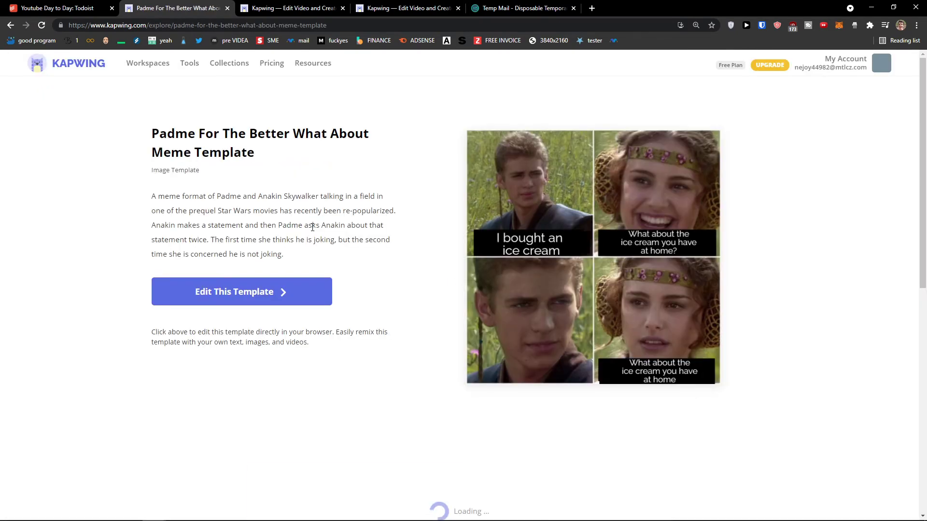
pyautogui.click(316, 289)
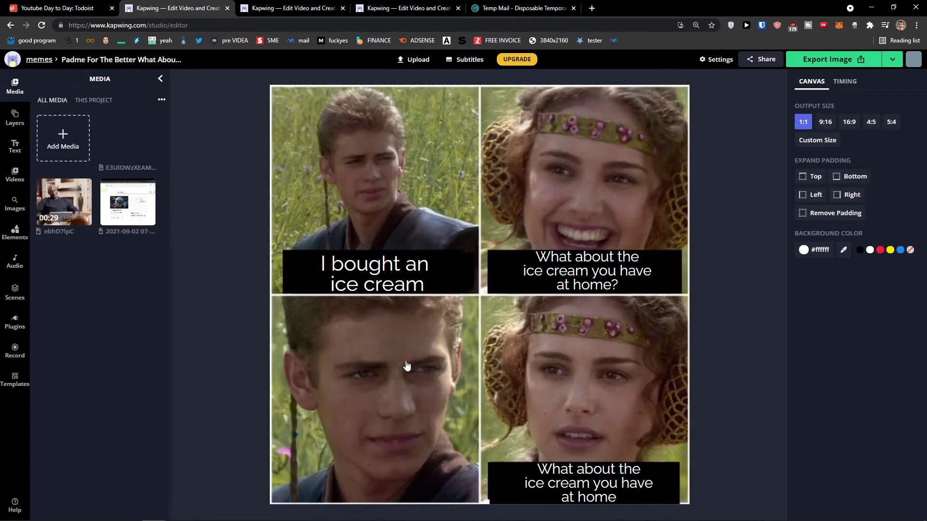
pyautogui.click(449, 358)
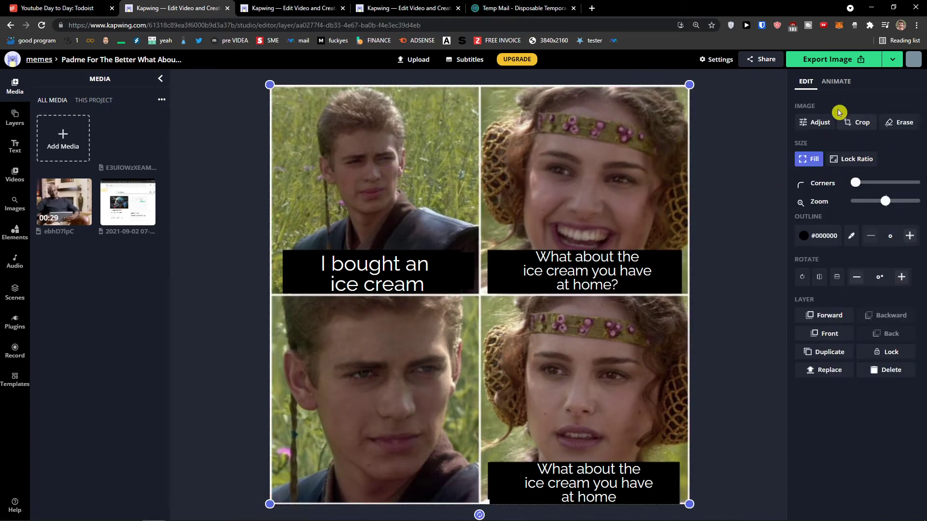
# - Go back to the Meme Generator page and browse its popular and trending templates
pyautogui.click(10, 25)
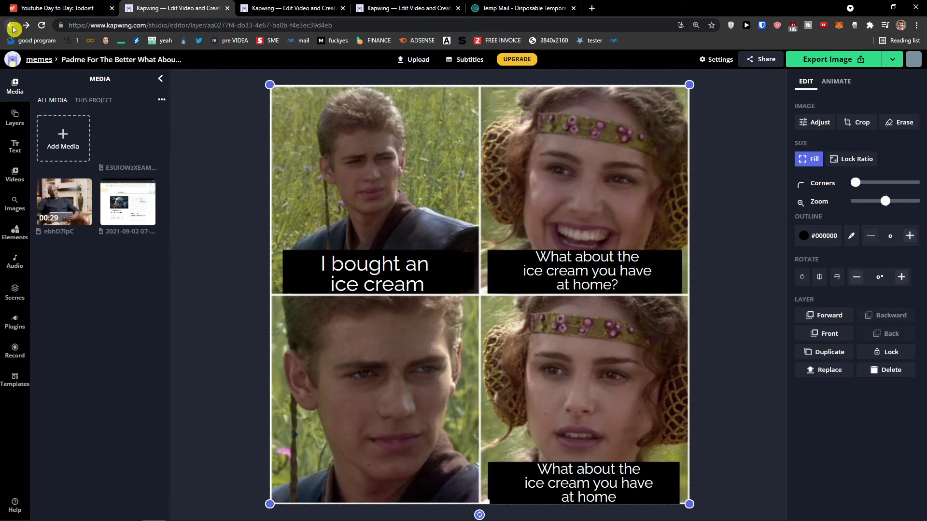
pyautogui.click(10, 25)
pyautogui.click(11, 25)
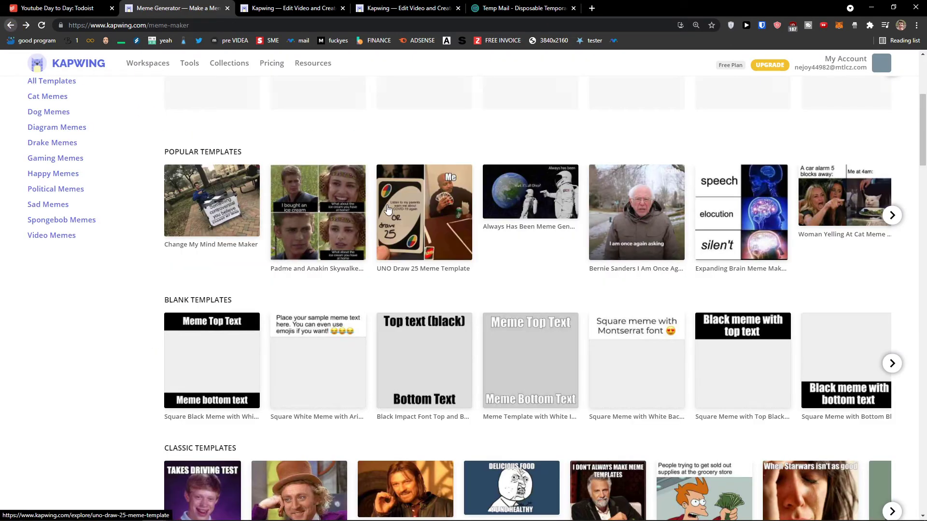
pyautogui.scroll(-2, 371, 268)
pyautogui.scroll(7, 371, 269)
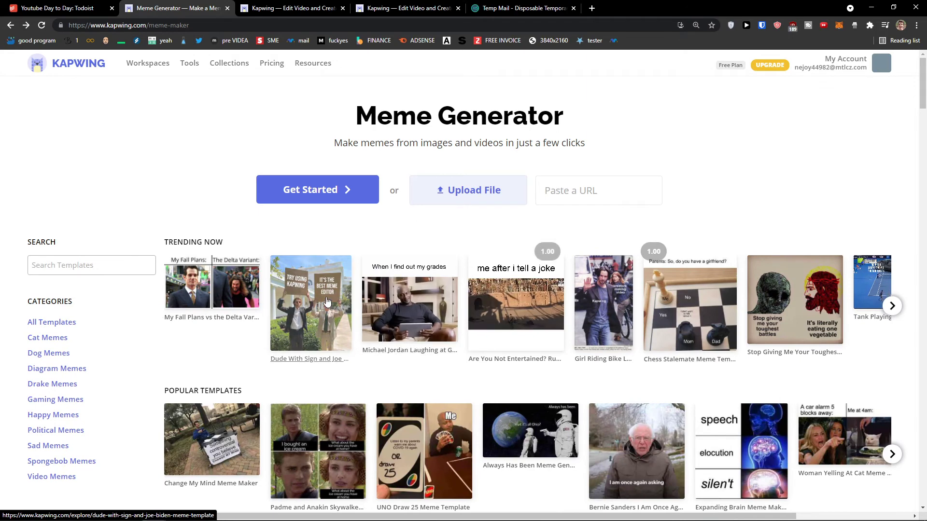
pyautogui.click(893, 308)
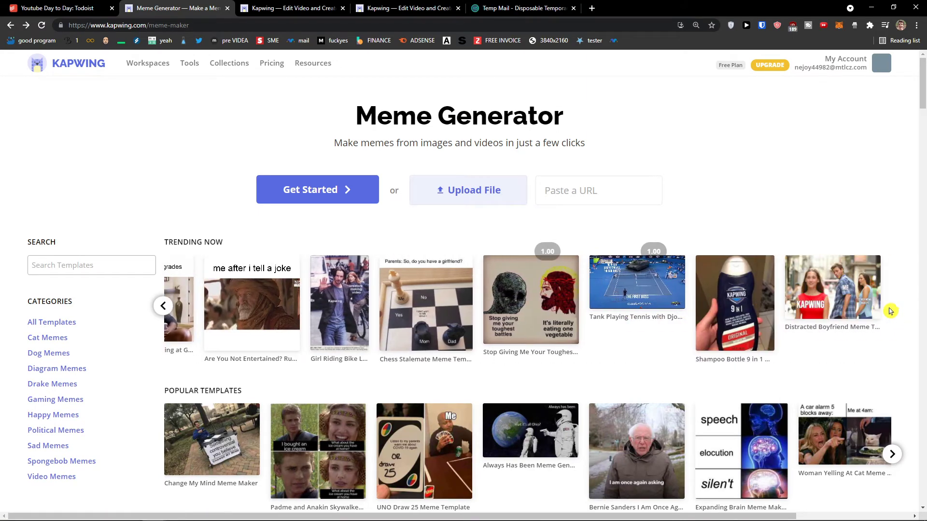
# - Search the meme templates for "green"
pyautogui.click(83, 274)
pyautogui.write('g')
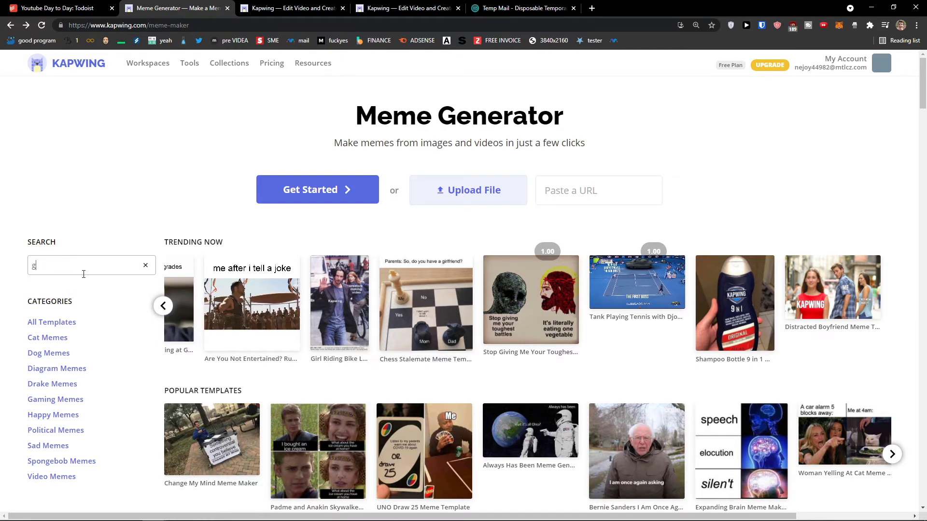
pyautogui.write('reen')
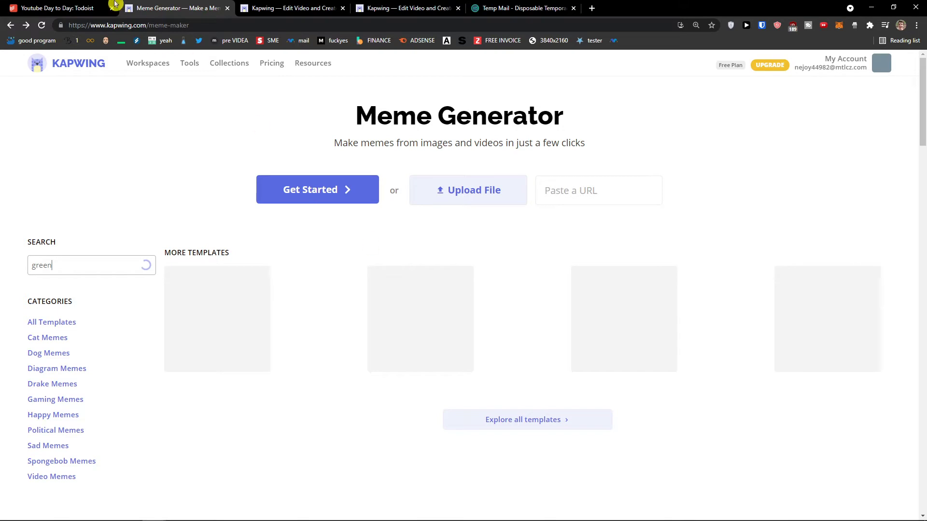
# - Switch to the meme project captioned "When I find out my grades" and apply a green Chroma Key with a raised threshold to its video
pyautogui.click(284, 6)
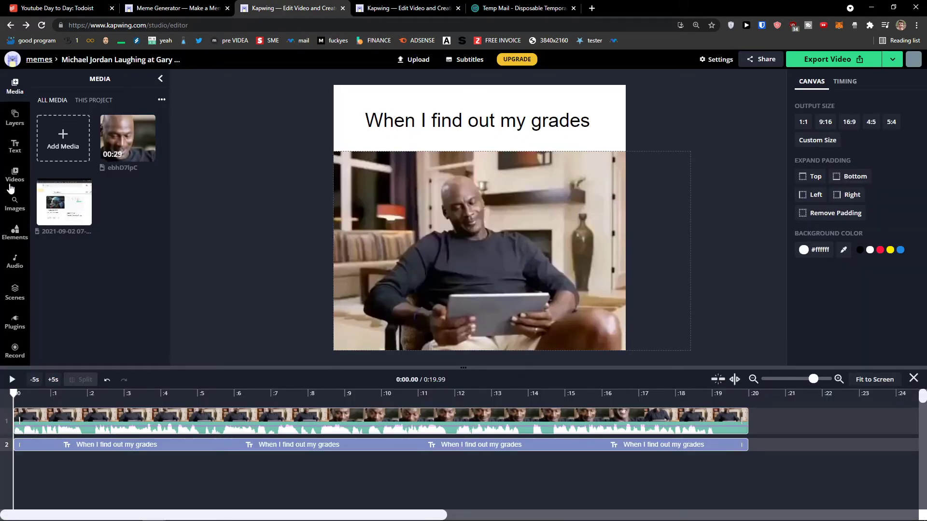
pyautogui.click(14, 117)
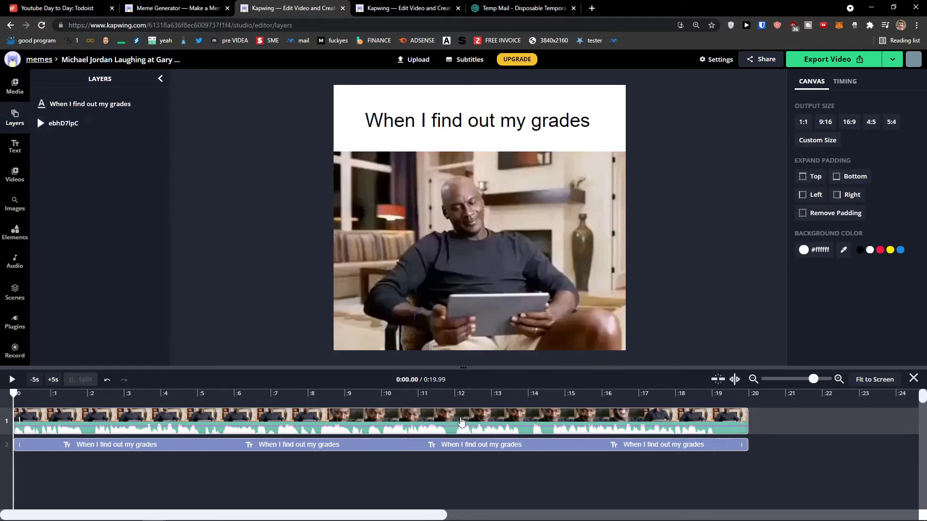
pyautogui.click(643, 325)
pyautogui.click(873, 83)
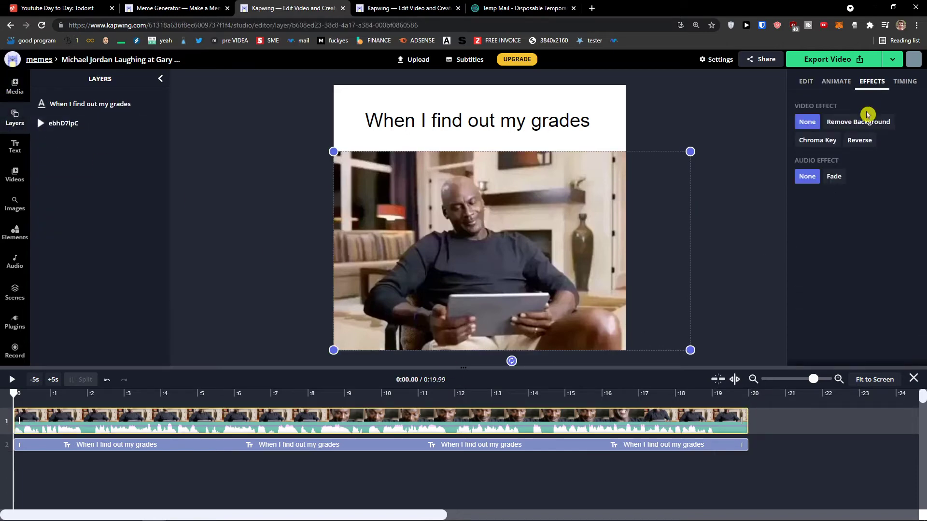
pyautogui.click(817, 140)
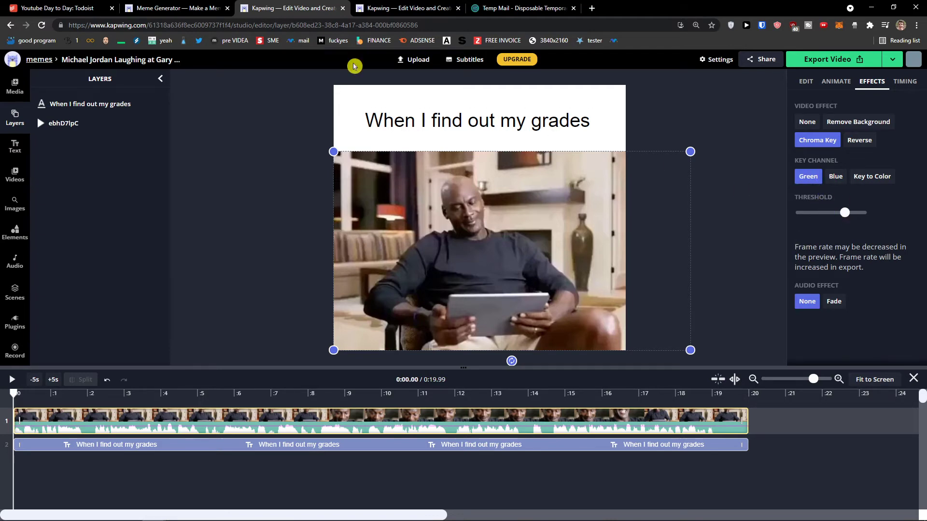
# - Return to the "green" template results and open the Mr. Krabs Robot Dancing Green Screen template page
pyautogui.click(188, 8)
pyautogui.scroll(-2, 267, 203)
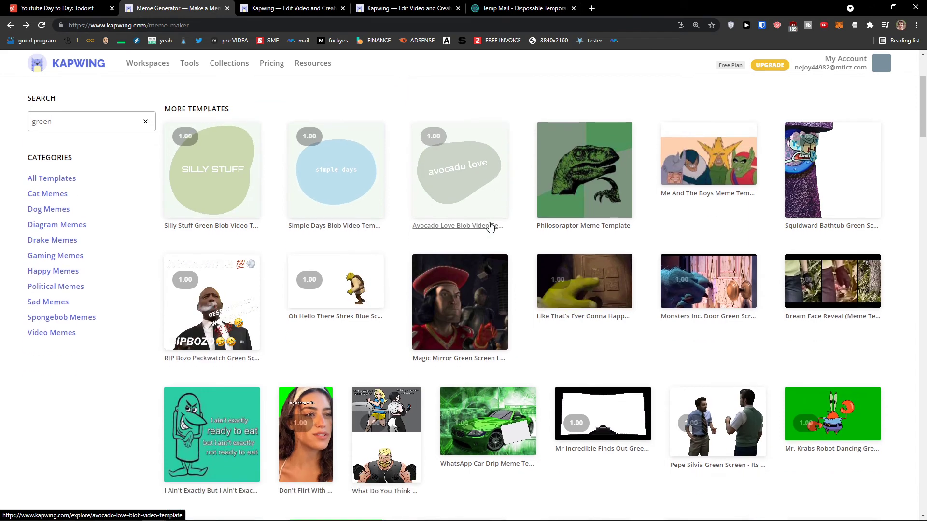
pyautogui.scroll(-2, 479, 217)
pyautogui.click(863, 373)
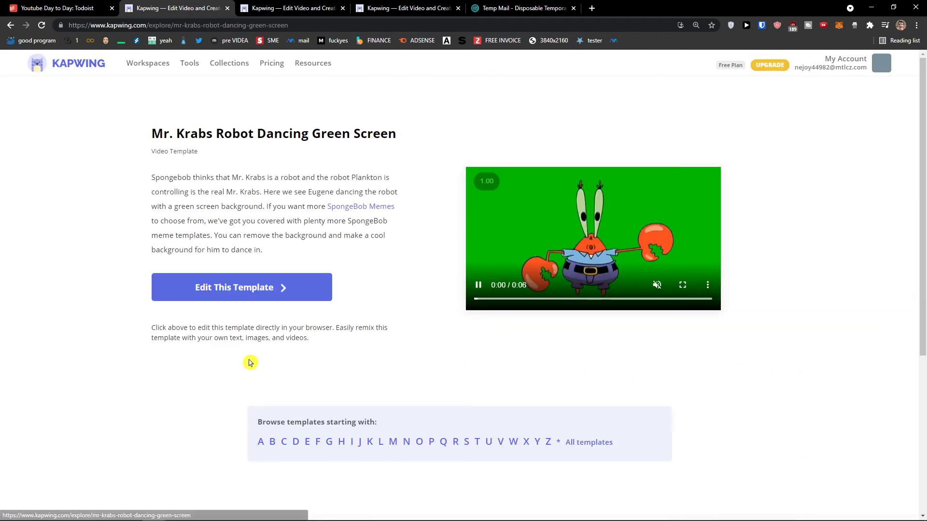
# - Open the Mr. Krabs template in the editor and apply a green-channel Chroma Key with a low threshold to its video
pyautogui.click(270, 289)
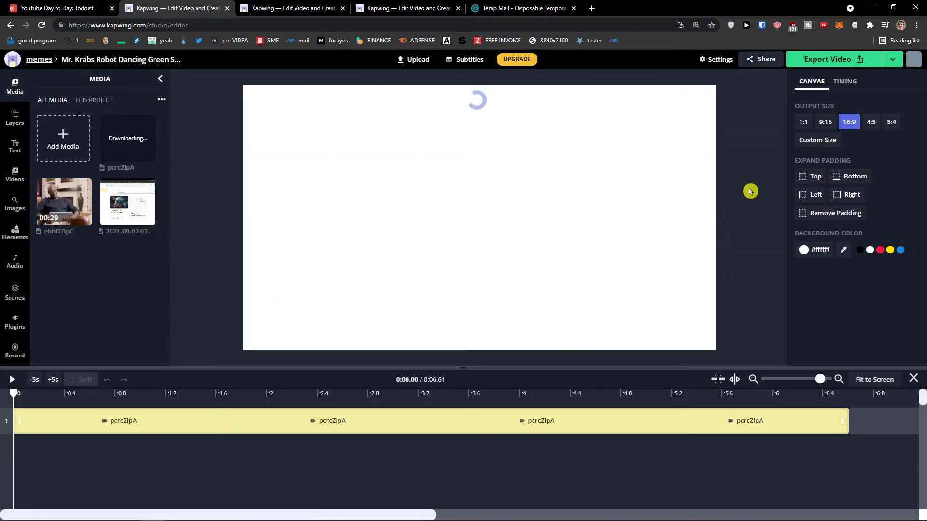
pyautogui.click(351, 422)
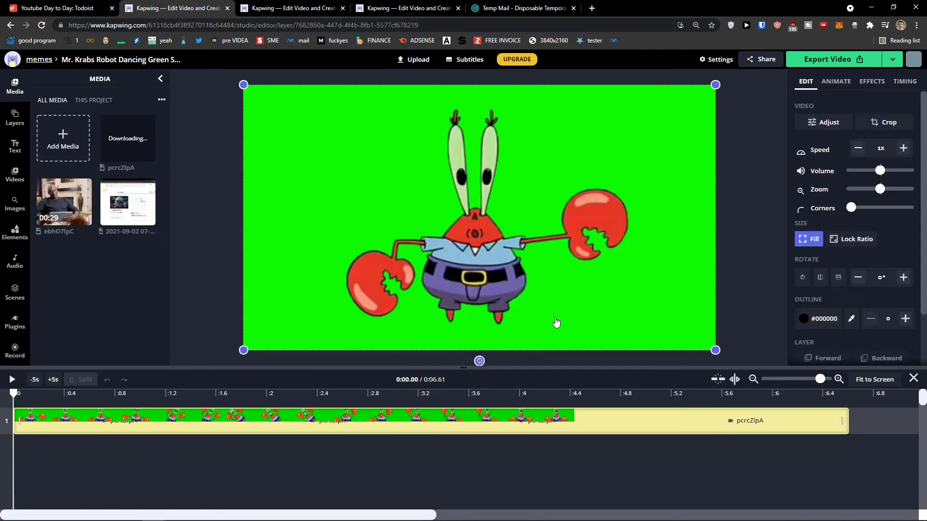
pyautogui.click(872, 81)
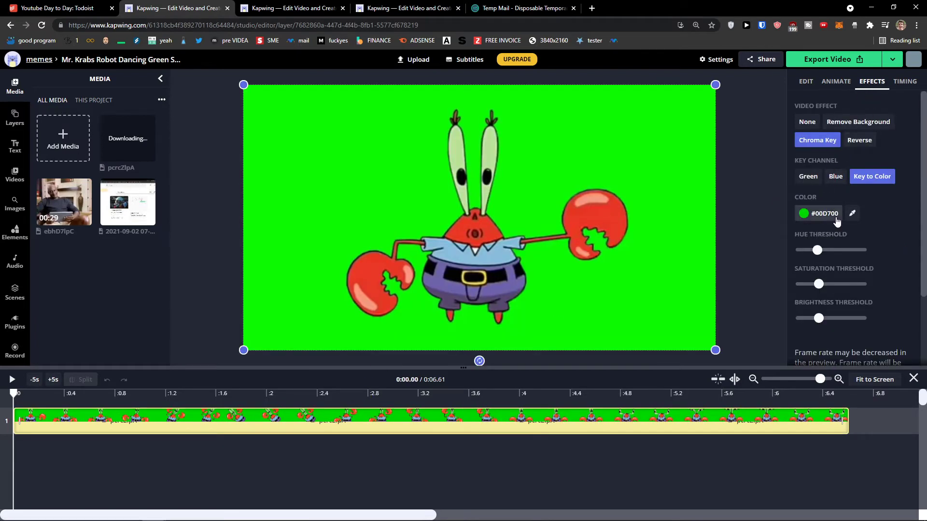
pyautogui.click(813, 178)
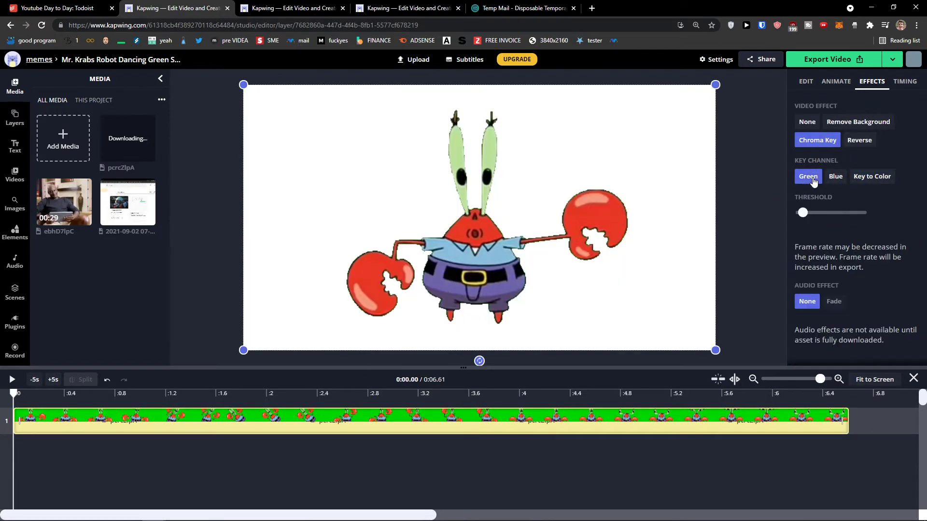
pyautogui.hotkey('ctrl', 'z')
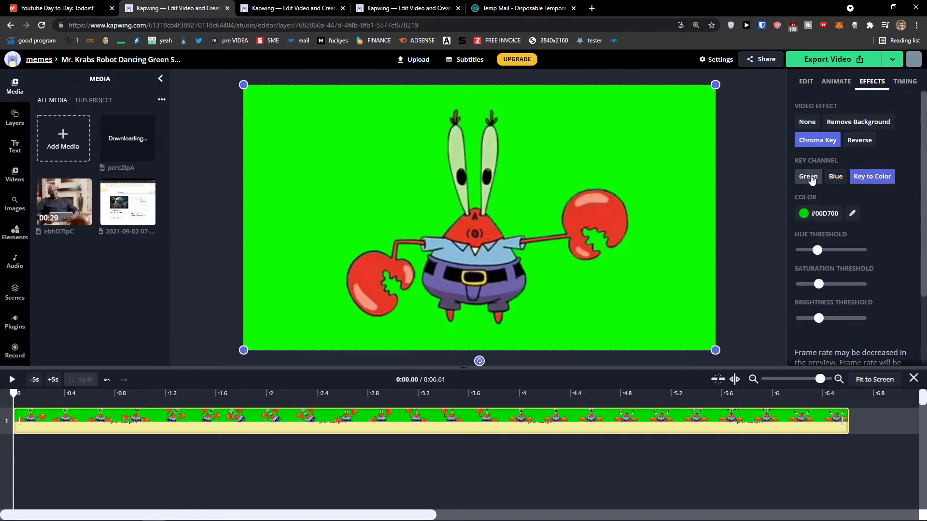
pyautogui.click(811, 178)
pyautogui.moveTo(816, 213); pyautogui.dragTo(800, 218)
# - Try keying out the character's red colour #D83B2D with Key to Color, lowering the hue threshold and slightly raising the saturation threshold
pyautogui.click(871, 177)
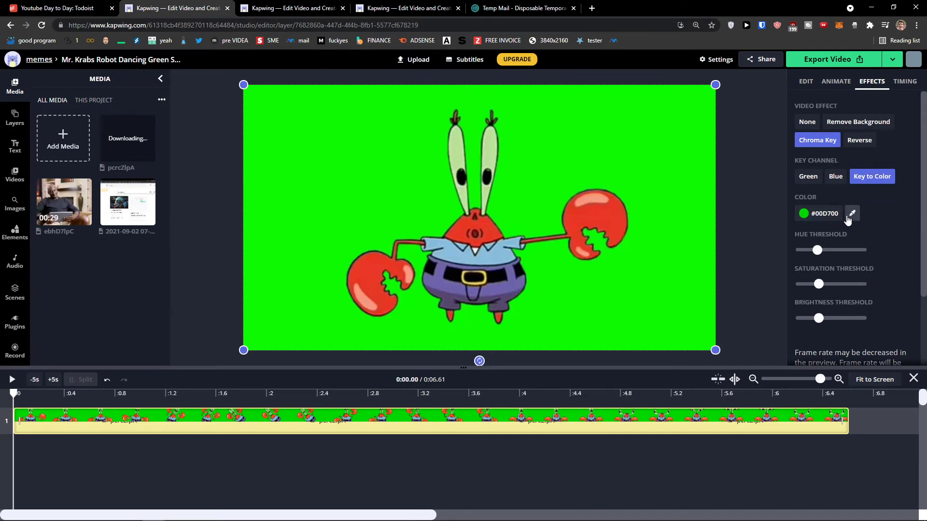
pyautogui.click(793, 208)
pyautogui.click(630, 172)
pyautogui.click(852, 213)
pyautogui.click(587, 212)
pyautogui.click(825, 253)
pyautogui.moveTo(826, 253); pyautogui.dragTo(813, 254)
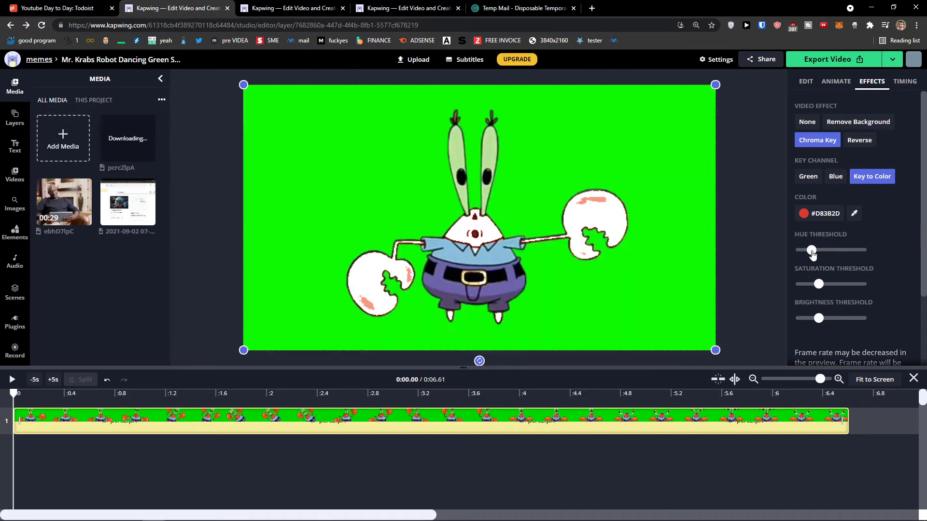
pyautogui.moveTo(819, 288)
pyautogui.mouseDown()
pyautogui.moveTo(845, 290)
pyautogui.moveTo(822, 291)
pyautogui.mouseUp()
pyautogui.scroll(-1, 853, 306)
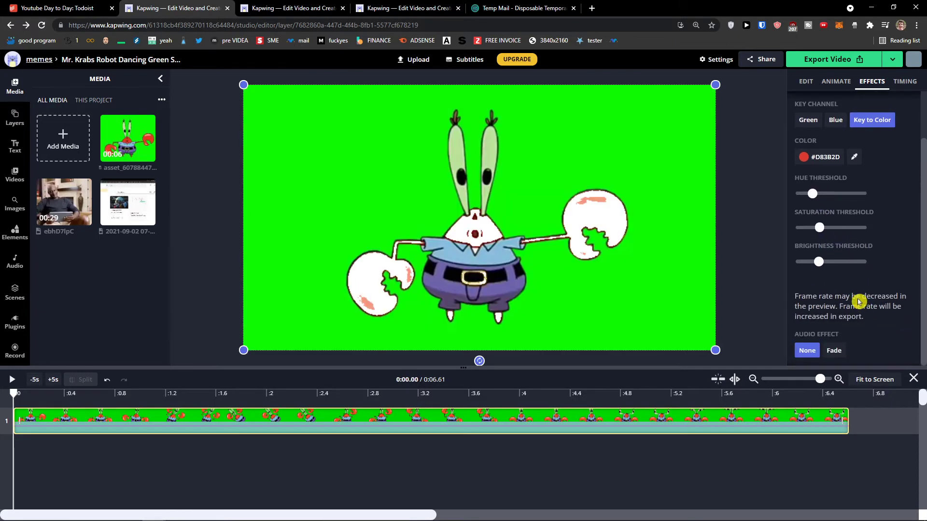
pyautogui.scroll(1, 852, 283)
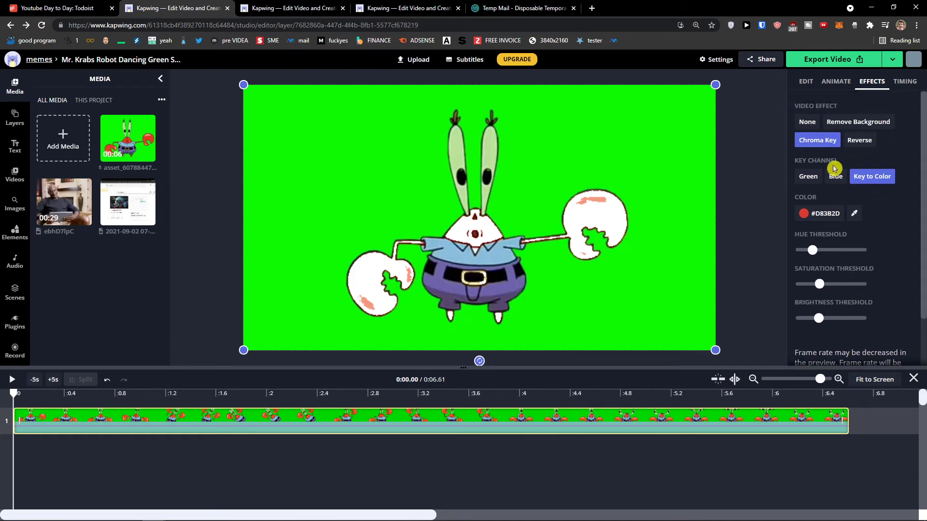
# - Try the Reverse effect on the Mr. Krabs video and return it to Chroma Key with the Green channel
pyautogui.click(851, 144)
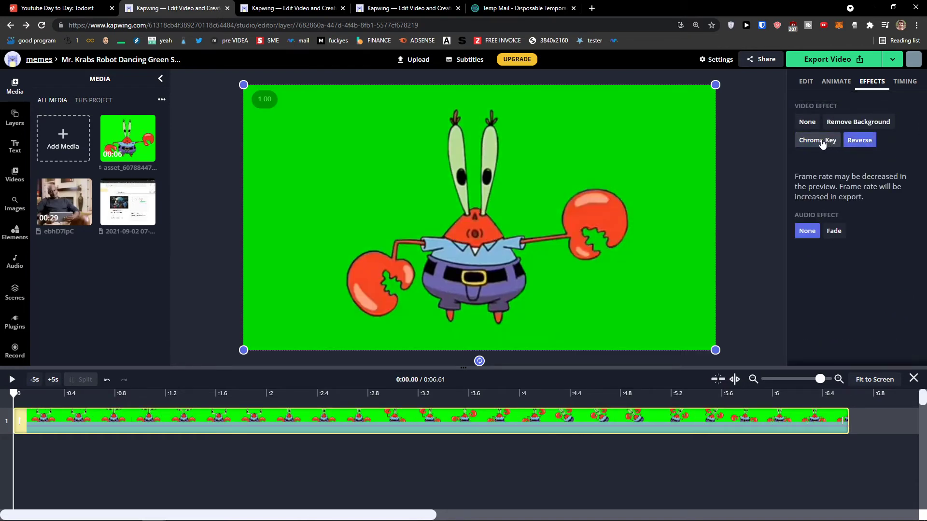
pyautogui.click(822, 144)
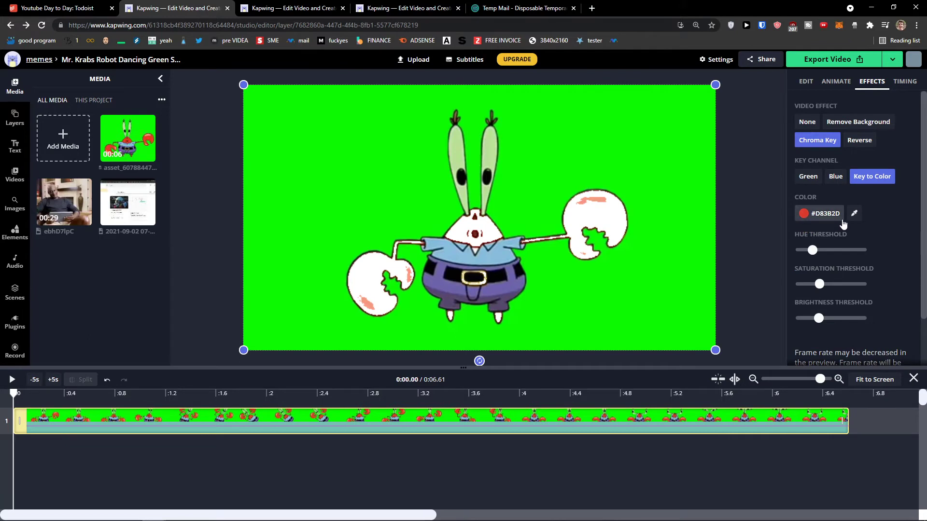
pyautogui.click(809, 177)
pyautogui.moveTo(786, 216); pyautogui.dragTo(765, 205)
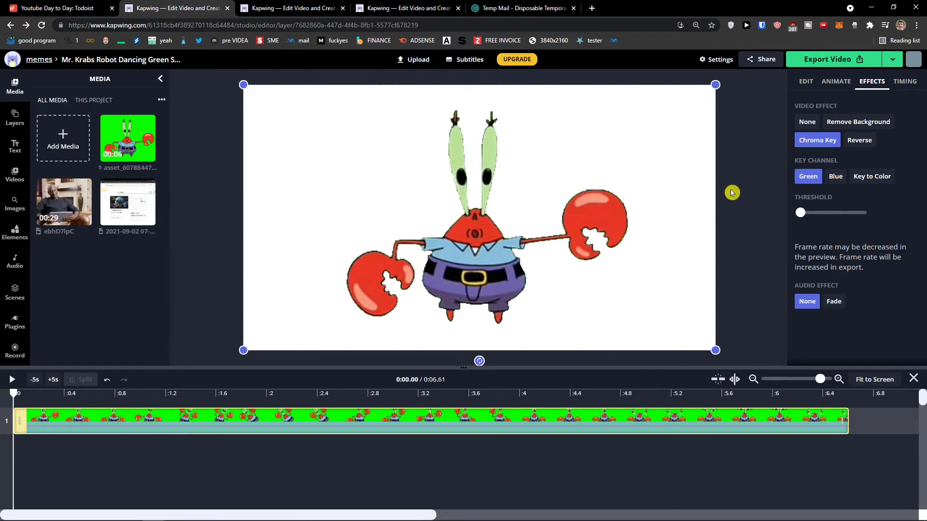
# - Switch to the Michael Jordan meme project and delete the "When I find out my grades" text layer
pyautogui.click(321, 8)
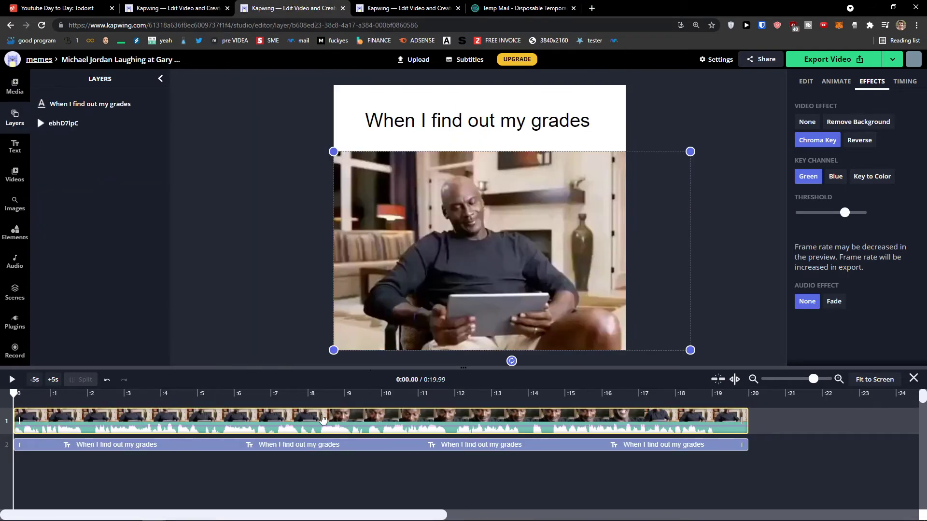
pyautogui.click(322, 402)
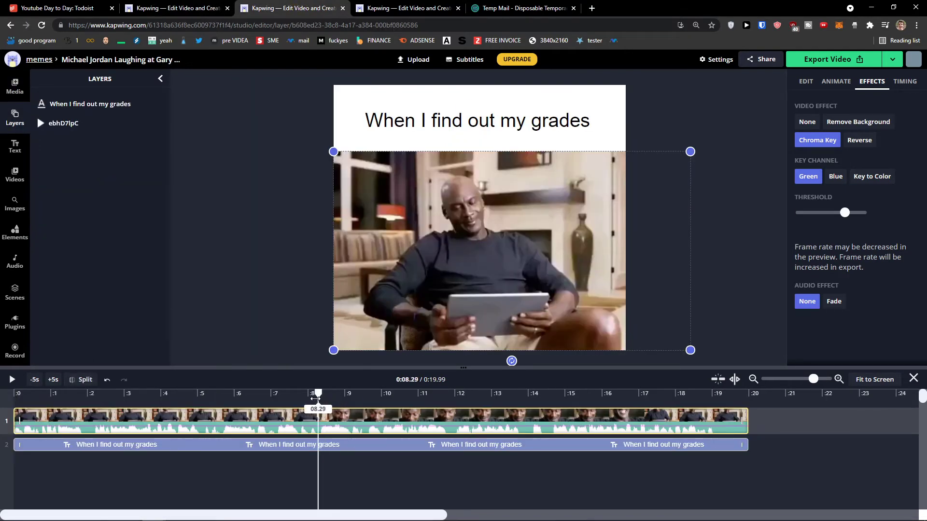
pyautogui.click(291, 446)
pyautogui.press('Delete')
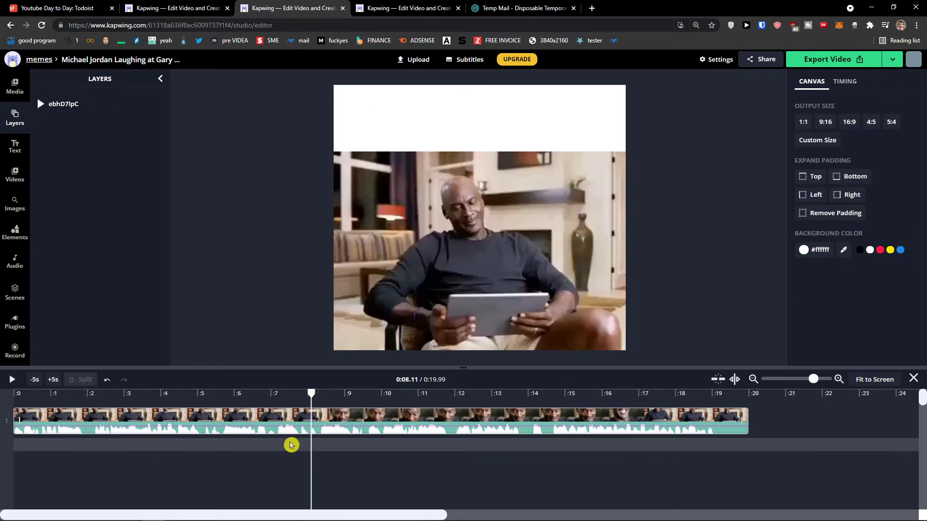
# - Select the meme's video clip and open its timing settings with the start time ready for editing
pyautogui.click(293, 424)
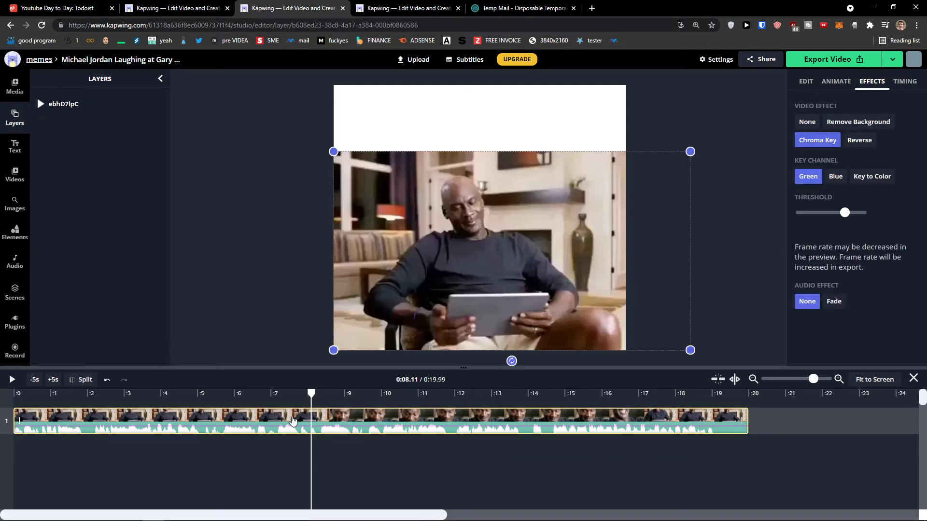
pyautogui.click(408, 122)
pyautogui.click(302, 422)
pyautogui.click(880, 96)
pyautogui.click(904, 82)
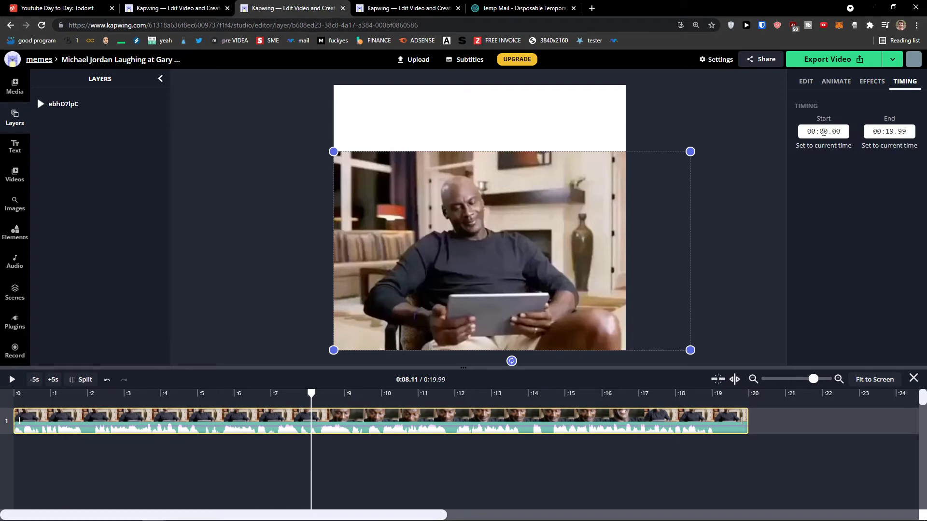
pyautogui.click(824, 132)
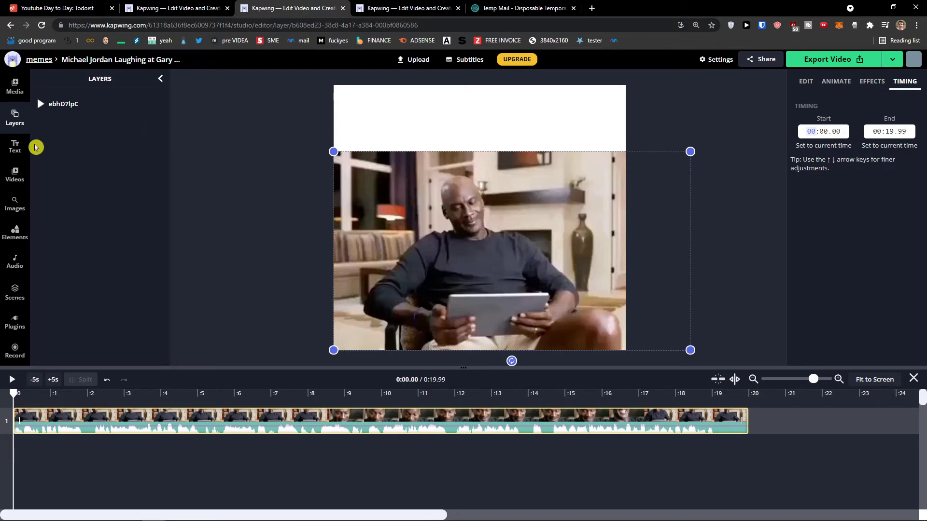
# - Browse the text style presets and add a header text to the canvas
pyautogui.click(15, 147)
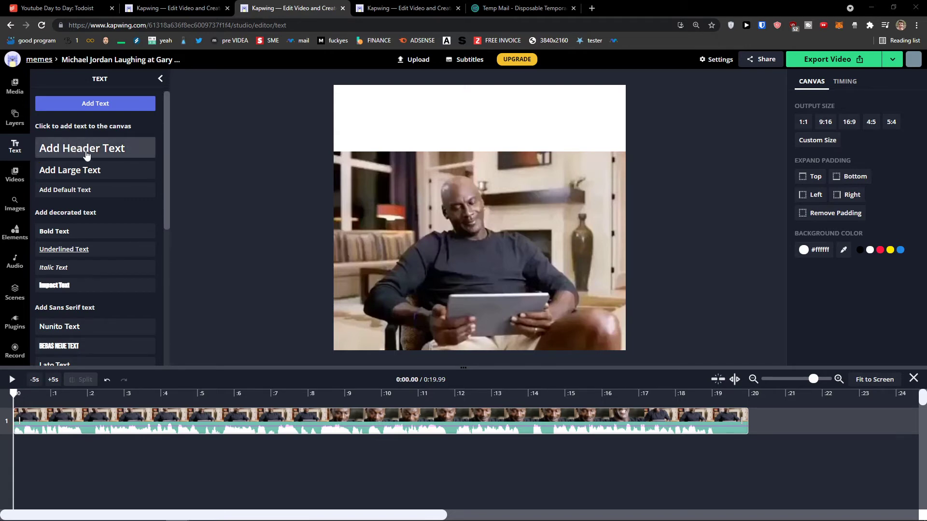
pyautogui.scroll(-2, 92, 162)
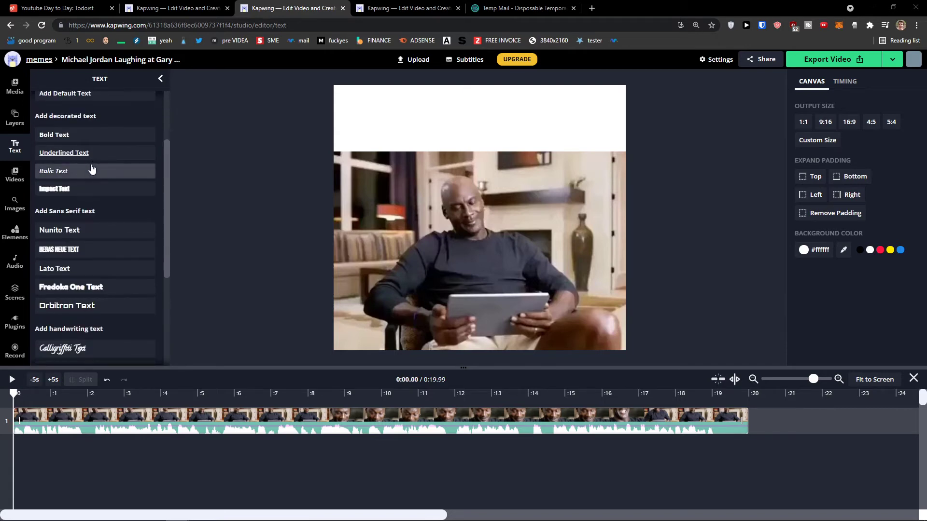
pyautogui.scroll(-1, 88, 164)
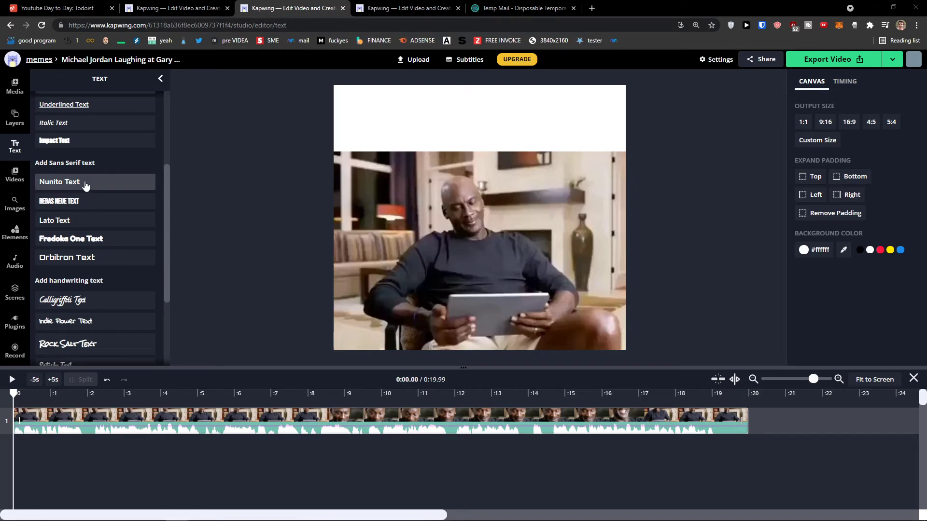
pyautogui.scroll(-1, 88, 188)
pyautogui.scroll(-2, 97, 248)
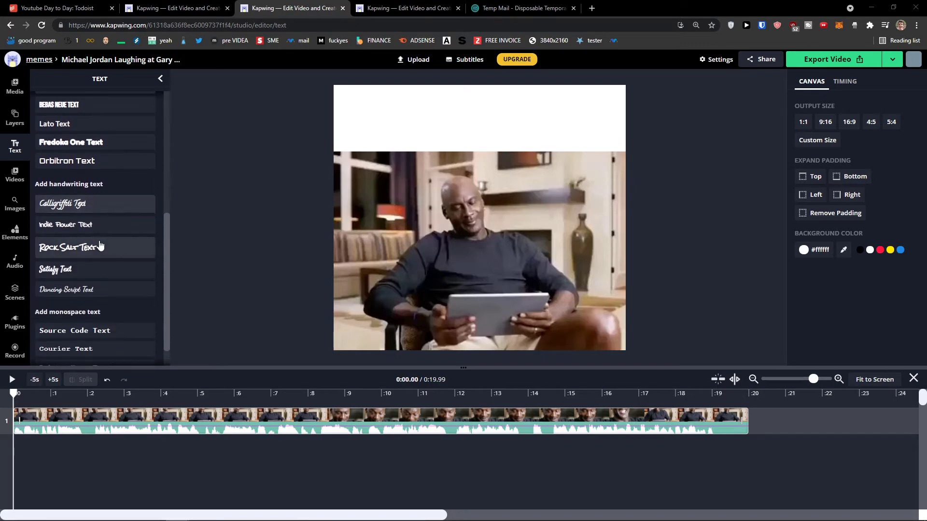
pyautogui.scroll(5, 107, 299)
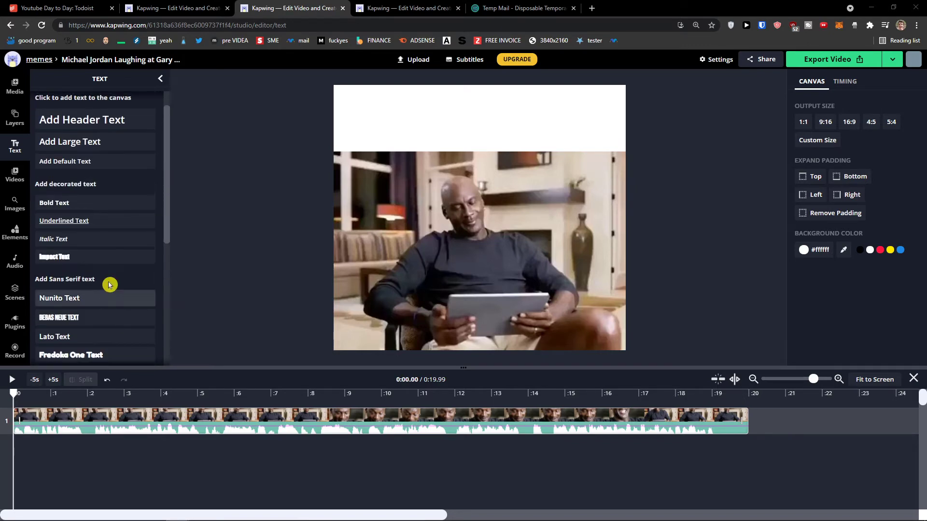
pyautogui.click(112, 195)
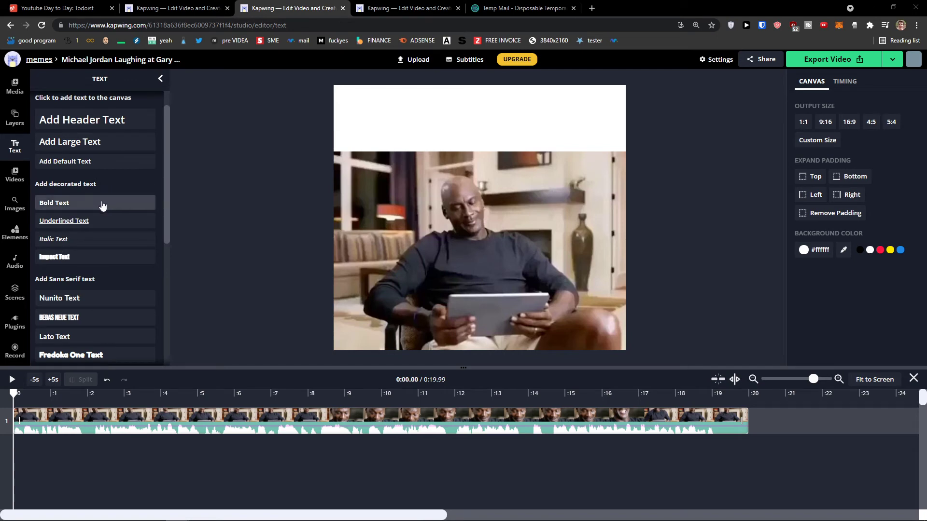
pyautogui.click(110, 125)
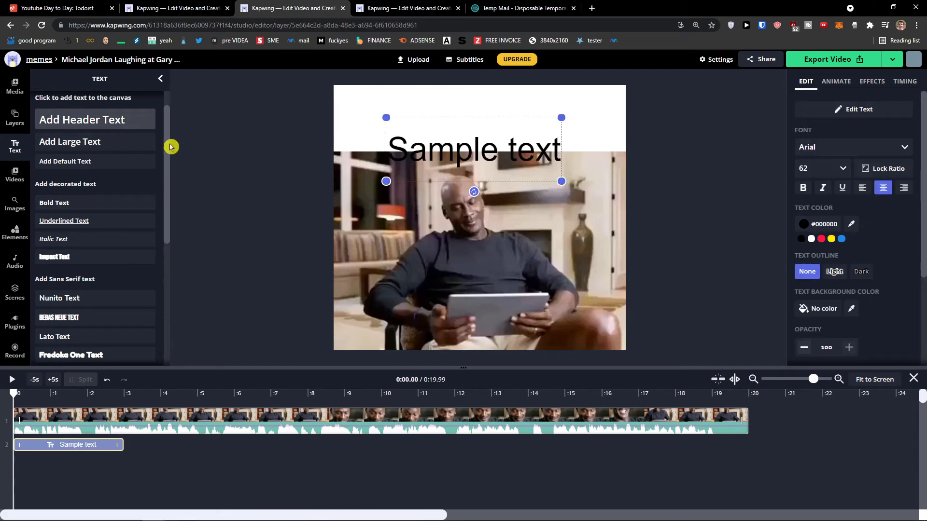
# - Move the sample text into the white area above the video and enlarge it to font size 85
pyautogui.moveTo(417, 169); pyautogui.dragTo(345, 160)
pyautogui.moveTo(415, 132); pyautogui.dragTo(434, 129)
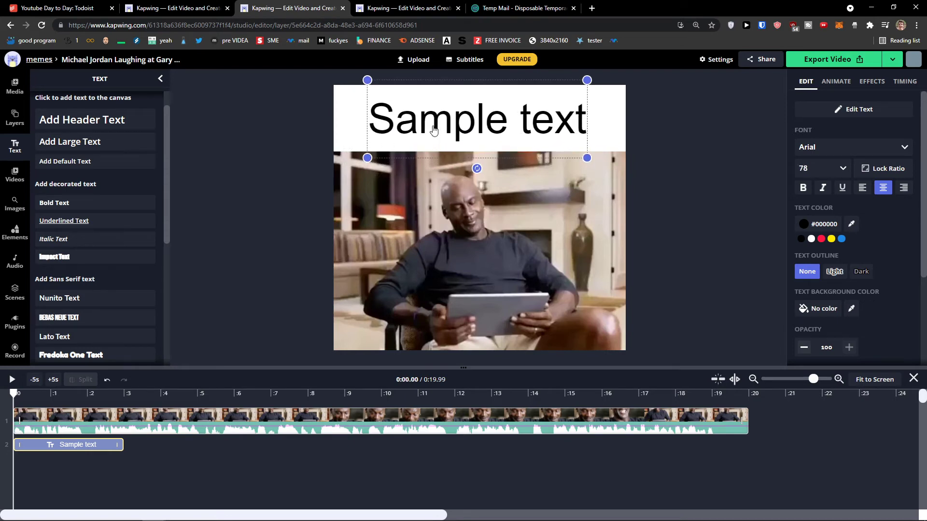
pyautogui.click(376, 156)
pyautogui.click(371, 153)
pyautogui.moveTo(367, 157); pyautogui.dragTo(346, 162)
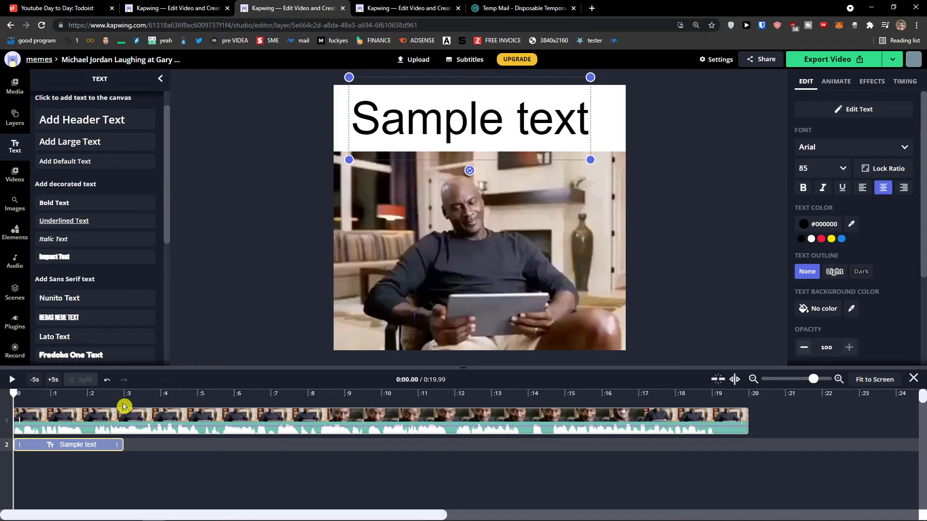
# - Extend the sample text layer on the timeline to about 11 seconds
pyautogui.click(115, 458)
pyautogui.moveTo(119, 444); pyautogui.dragTo(414, 443)
pyautogui.moveTo(296, 445)
pyautogui.mouseDown()
pyautogui.moveTo(400, 449)
pyautogui.moveTo(296, 450)
pyautogui.mouseUp()
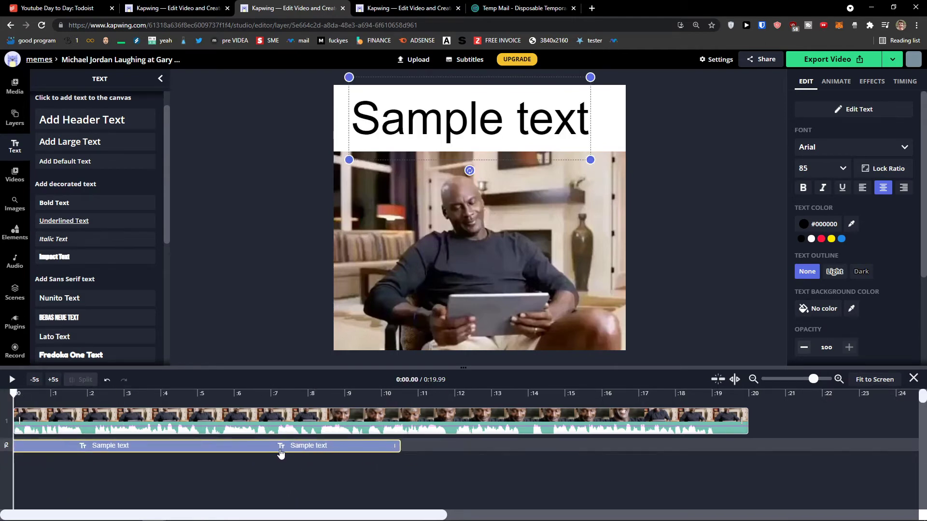
pyautogui.click(814, 380)
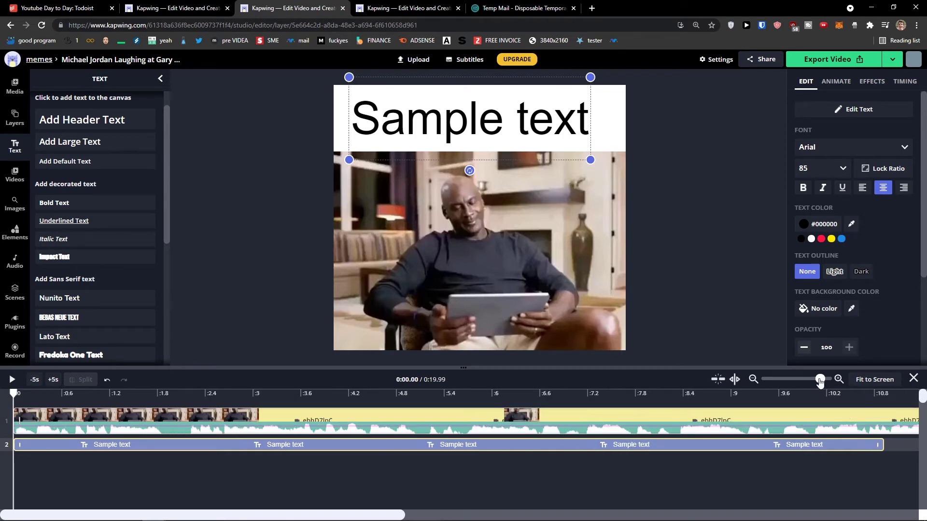
pyautogui.moveTo(325, 445)
pyautogui.mouseDown()
pyautogui.moveTo(365, 448)
pyautogui.moveTo(265, 449)
pyautogui.moveTo(329, 456)
pyautogui.mouseUp()
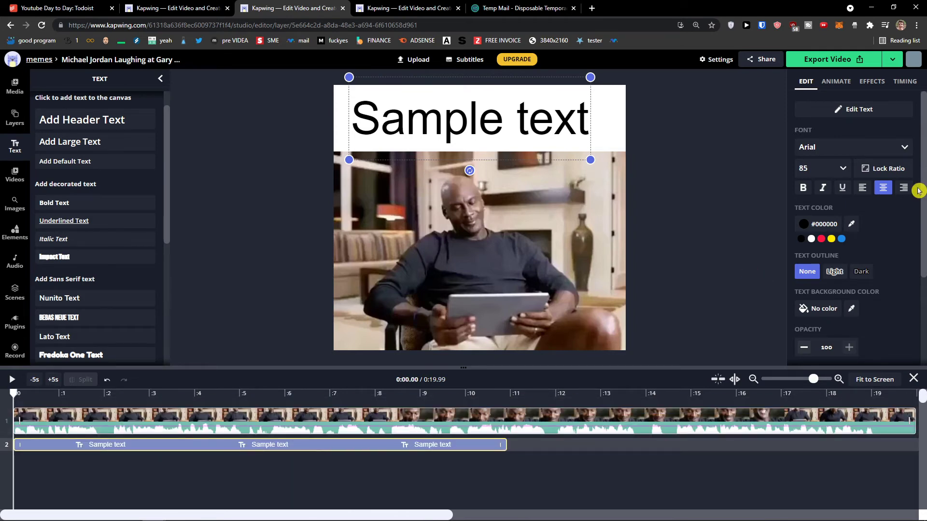
# - Centre the text box horizontally above the video and replace its text with "THIS IS ME"
pyautogui.moveTo(510, 130); pyautogui.dragTo(521, 129)
pyautogui.click(818, 111)
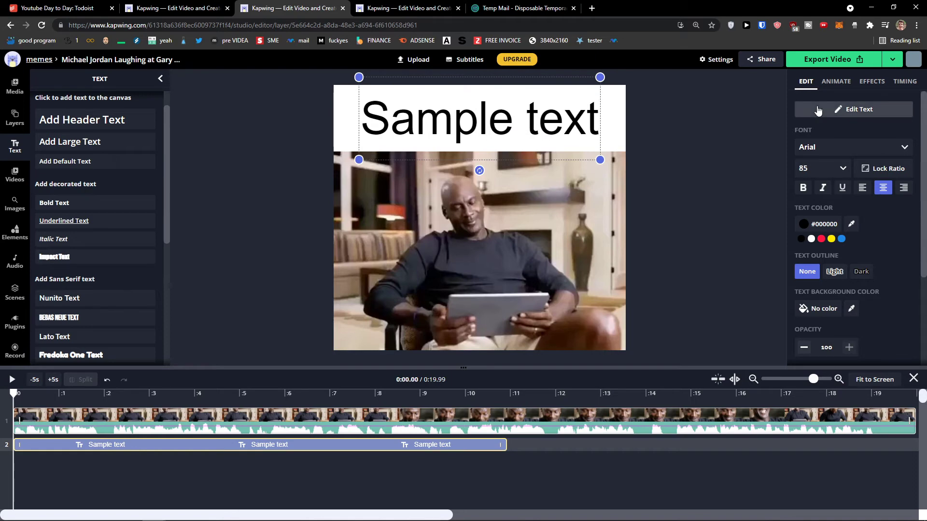
pyautogui.press('BackSpace')
pyautogui.press('BackSpace')
pyautogui.press('BackSpace')
pyautogui.press('BackSpace')
pyautogui.press('BackSpace')
pyautogui.press('BackSpace')
pyautogui.press('BackSpace')
pyautogui.press('BackSpace')
pyautogui.press('BackSpace')
pyautogui.press('BackSpace')
pyautogui.press('BackSpace')
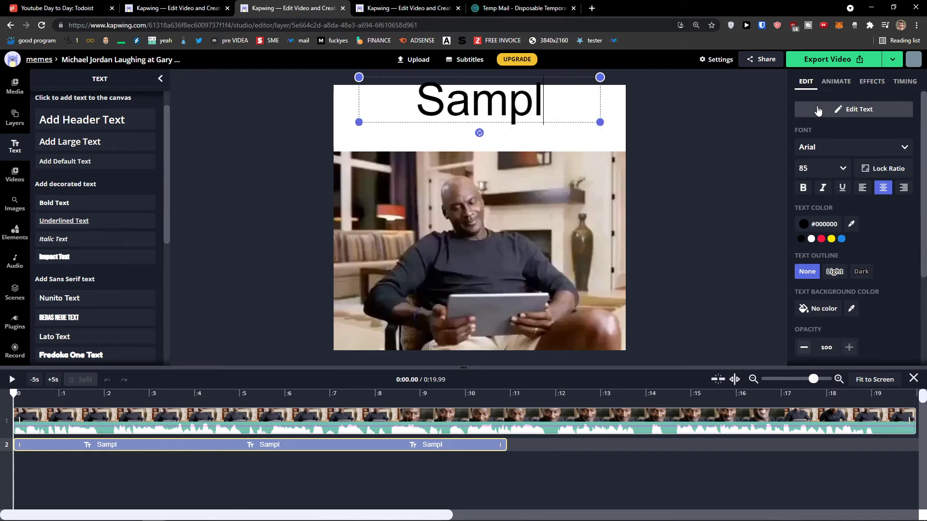
pyautogui.write('THIS IS ME')
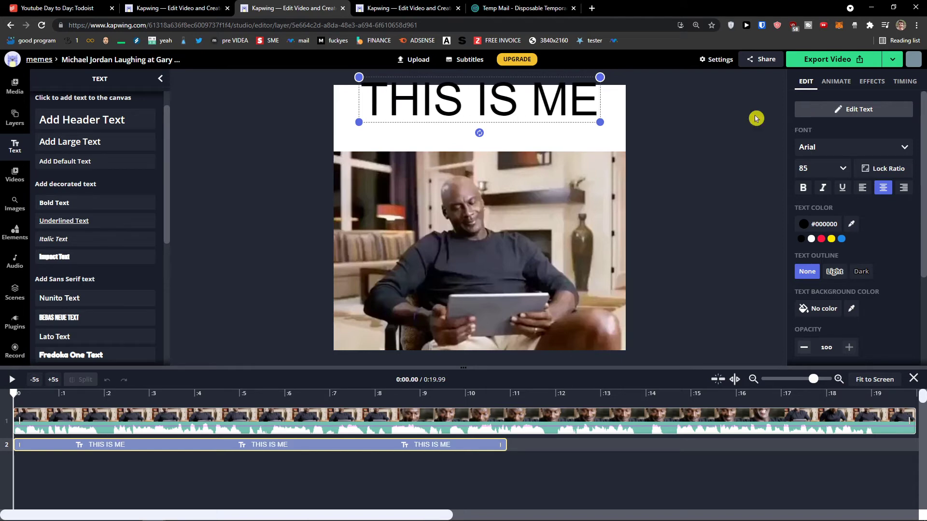
# - Move the "THIS IS ME" text down into the middle of the white area and set its font to Impact
pyautogui.click(490, 124)
pyautogui.moveTo(476, 116); pyautogui.dragTo(475, 133)
pyautogui.click(859, 147)
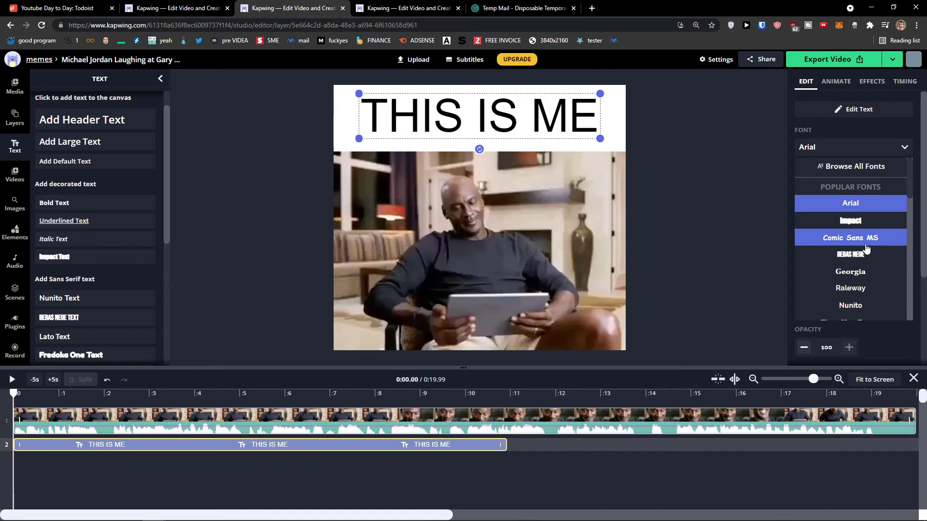
pyautogui.click(854, 218)
# - Browse the other available fonts and enlarge the "THIS IS ME" text to font size 106
pyautogui.click(841, 152)
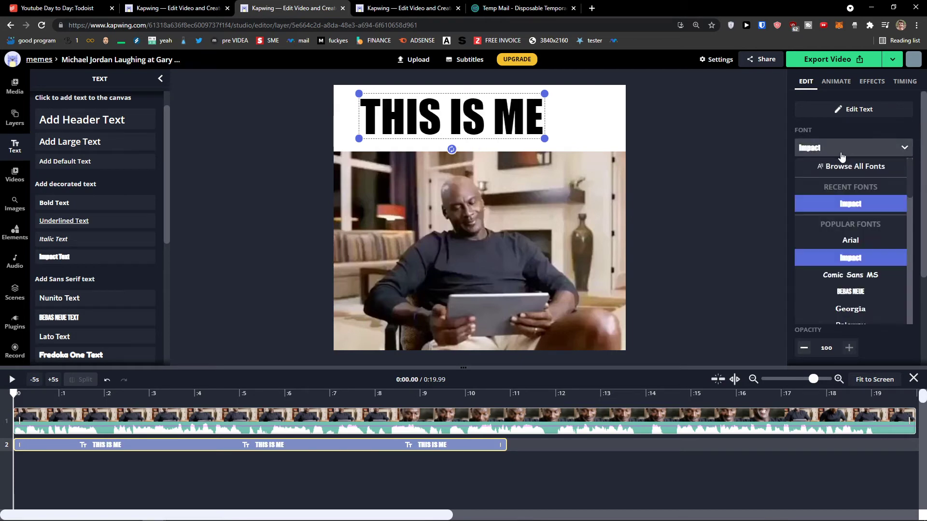
pyautogui.scroll(-3, 857, 270)
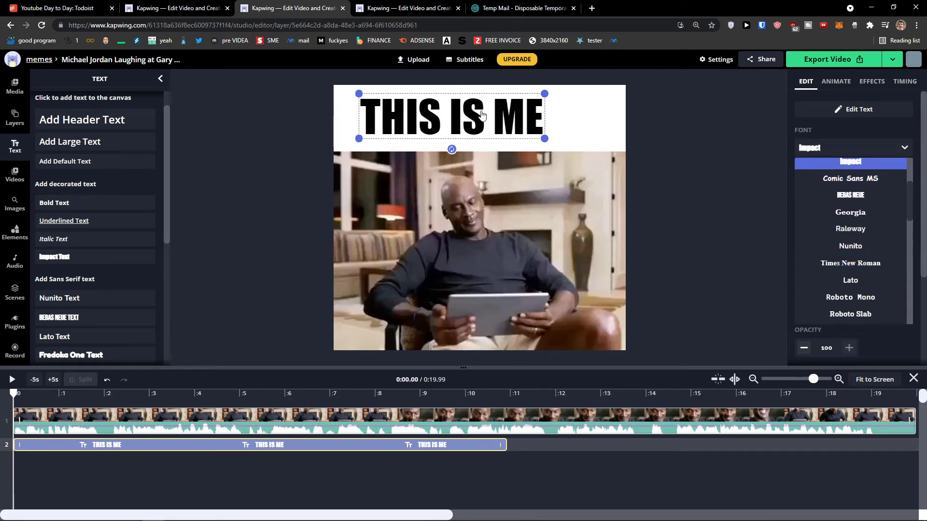
pyautogui.moveTo(541, 140); pyautogui.dragTo(596, 149)
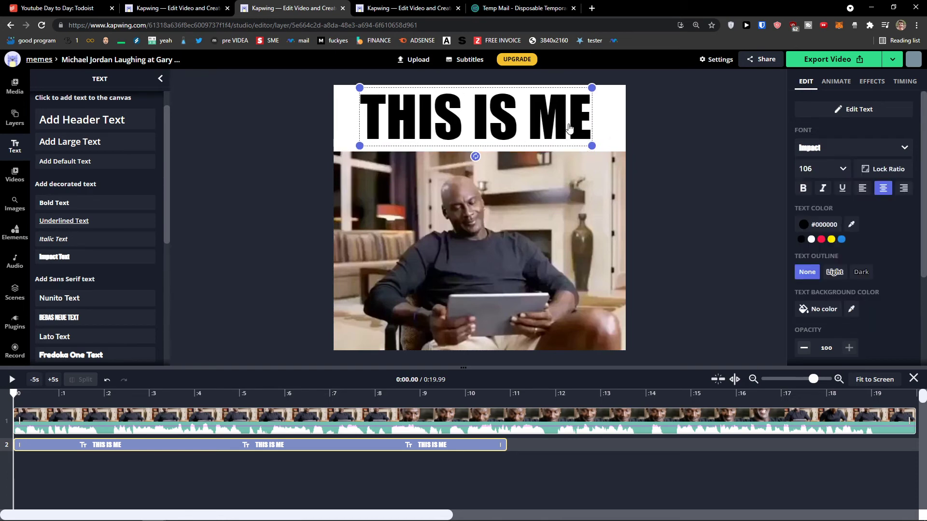
pyautogui.click(689, 168)
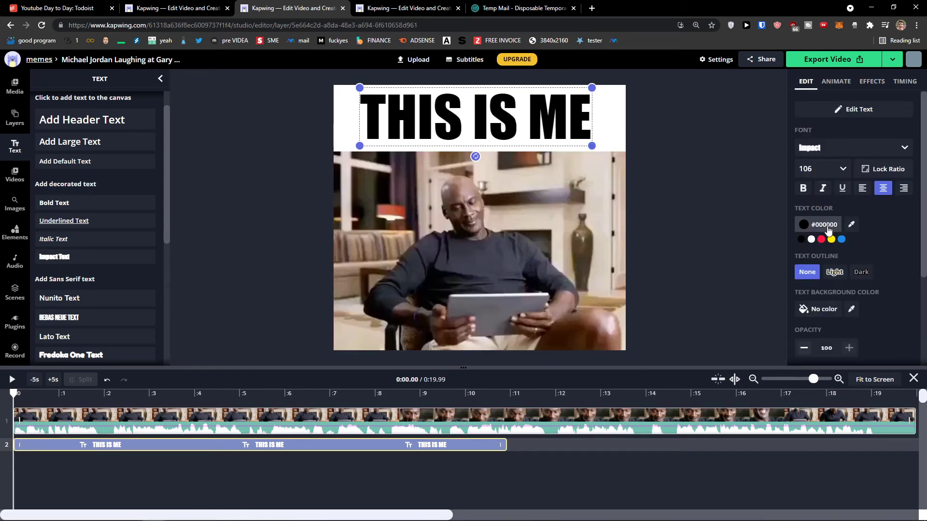
# - Try the text in red with light and dark outlines, and return it to black #000000 with the Light outline
pyautogui.scroll(-1, 828, 231)
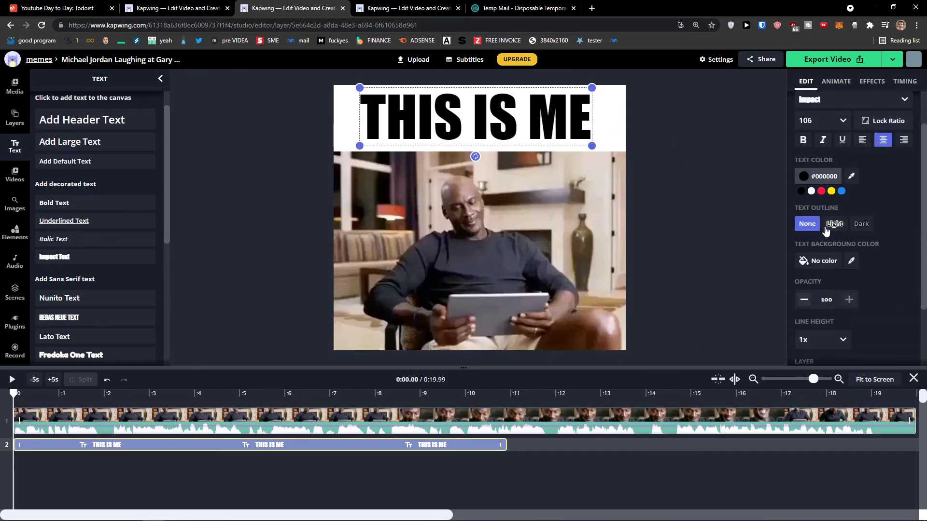
pyautogui.click(821, 192)
pyautogui.click(802, 192)
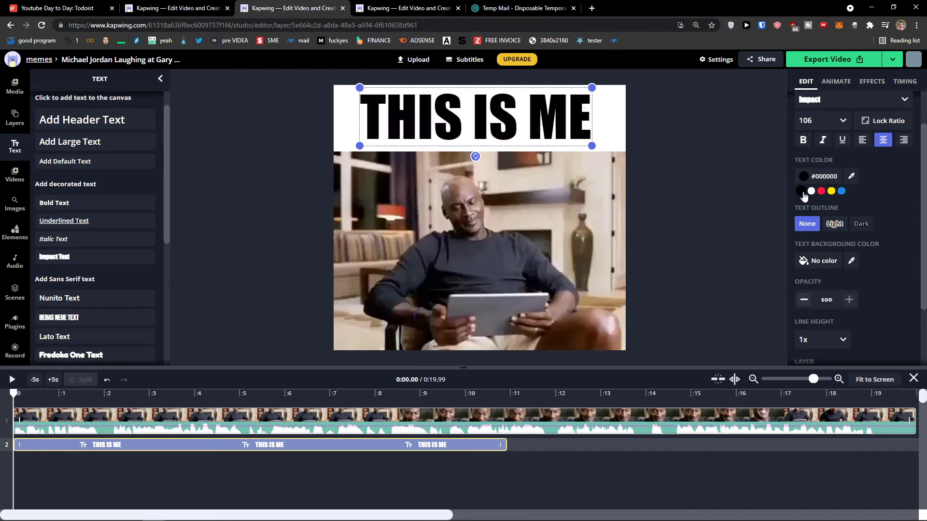
pyautogui.click(835, 225)
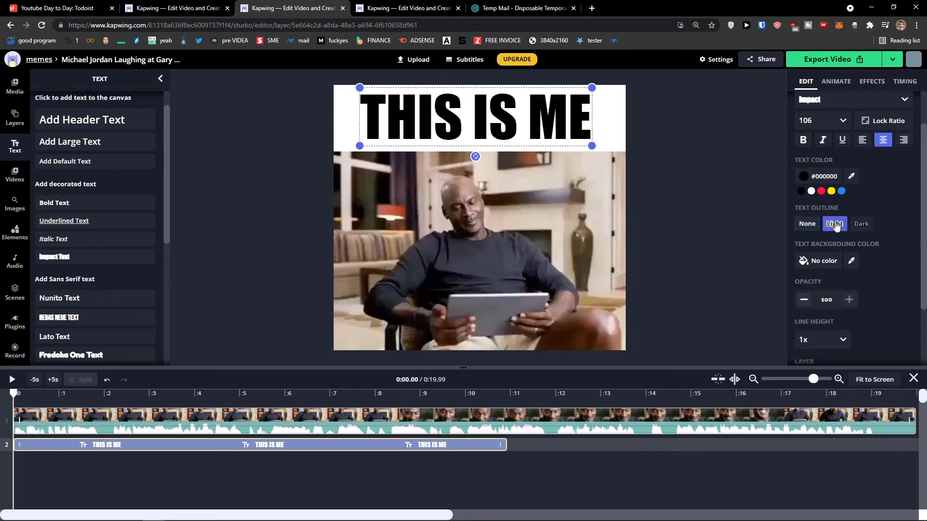
pyautogui.click(859, 226)
pyautogui.click(821, 192)
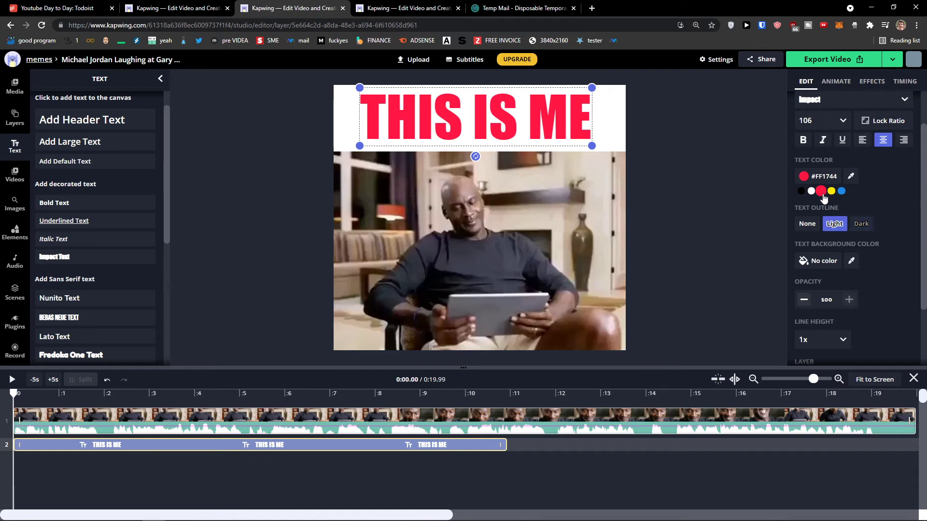
pyautogui.click(859, 225)
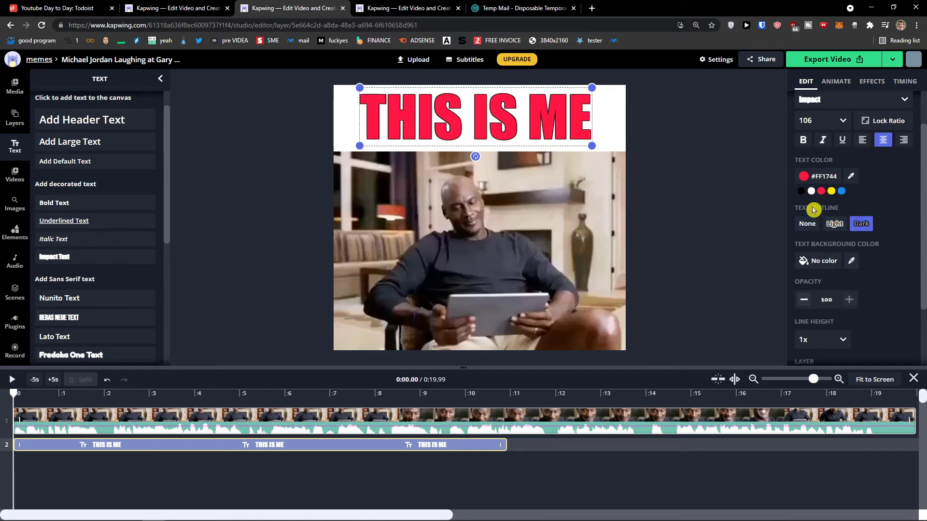
pyautogui.click(801, 192)
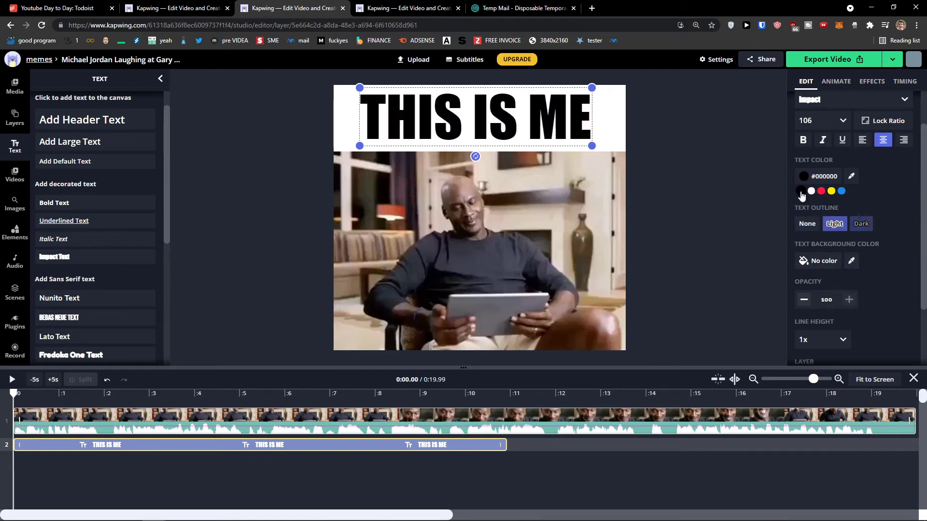
# - Give the "THIS IS ME" text a pink #F50057 background colour
pyautogui.click(825, 256)
pyautogui.scroll(-1, 826, 251)
pyautogui.click(836, 219)
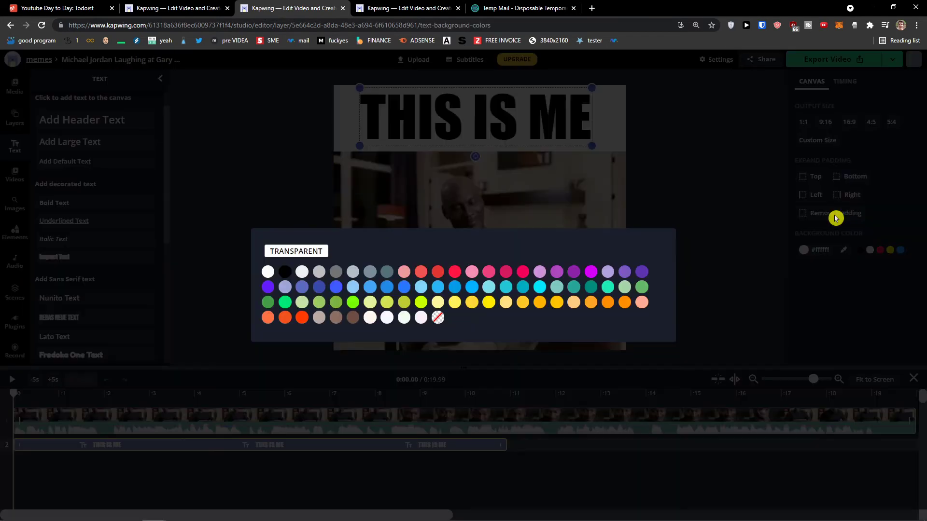
pyautogui.click(522, 272)
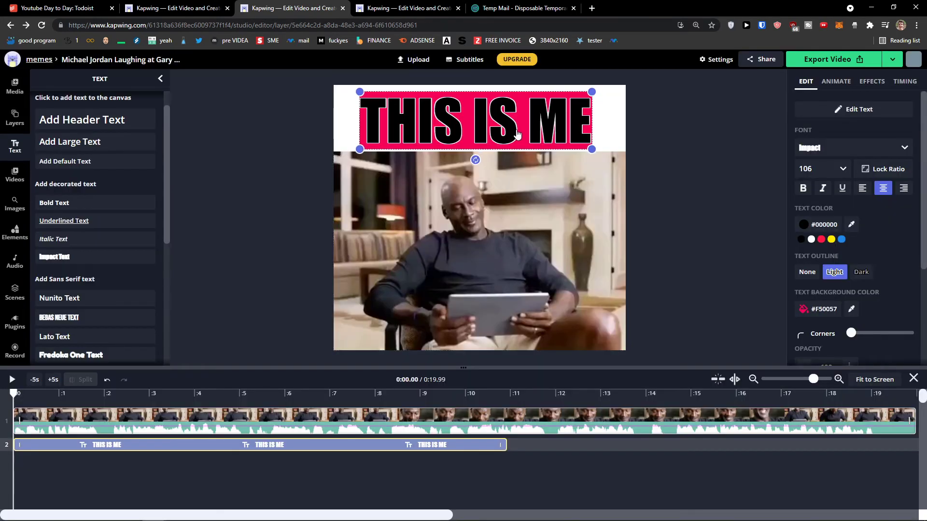
# - Nudge the text slightly towards the horizontal centre and set its background colour to white #FFFFFF
pyautogui.moveTo(517, 133); pyautogui.dragTo(519, 133)
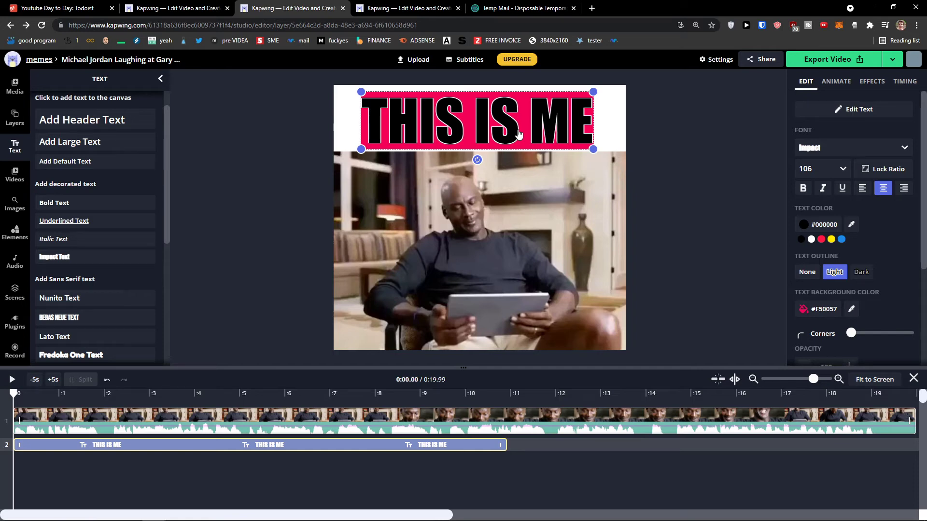
pyautogui.scroll(-1, 824, 262)
pyautogui.click(825, 264)
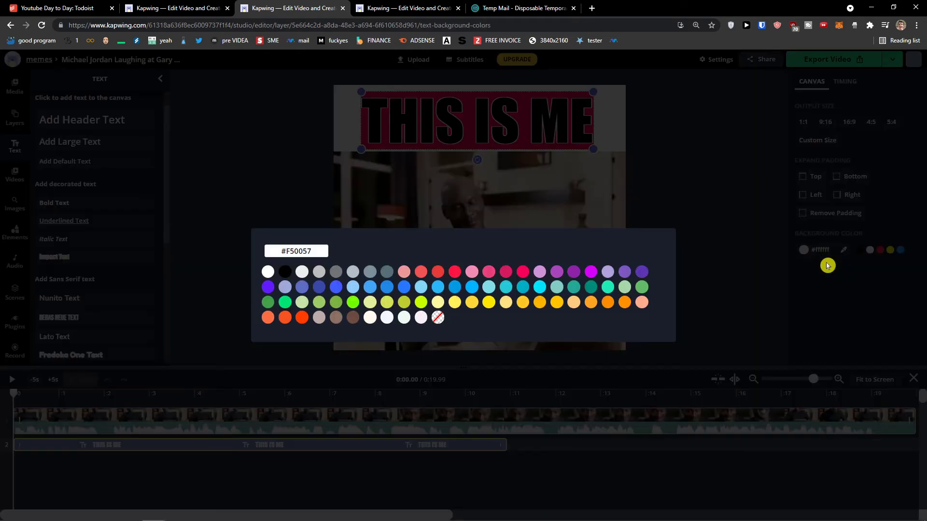
pyautogui.click(268, 272)
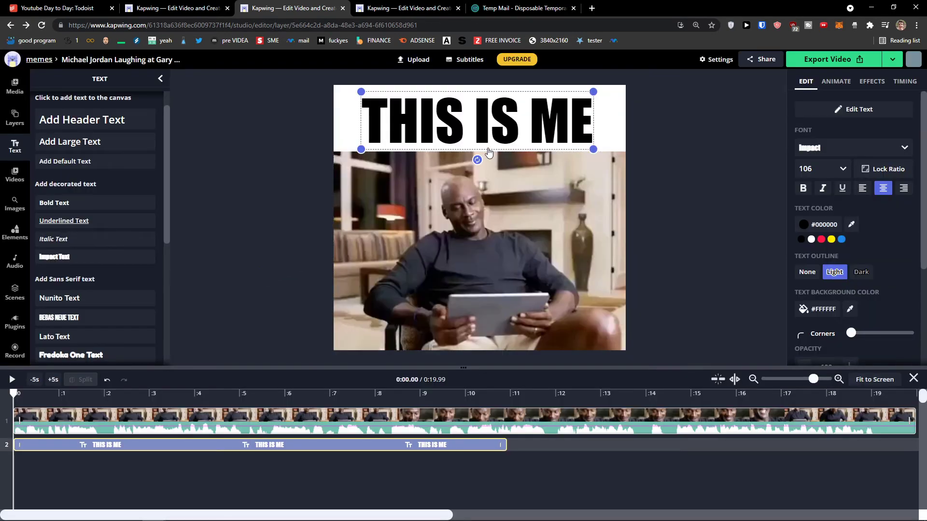
# - Try a different line height for the "THIS IS ME" text and set it back to 1x
pyautogui.scroll(-2, 859, 248)
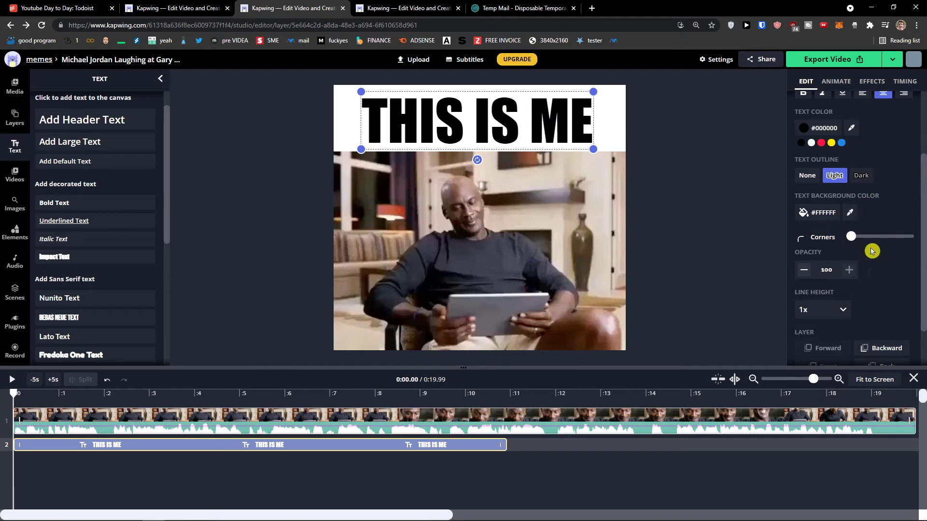
pyautogui.scroll(-1, 871, 251)
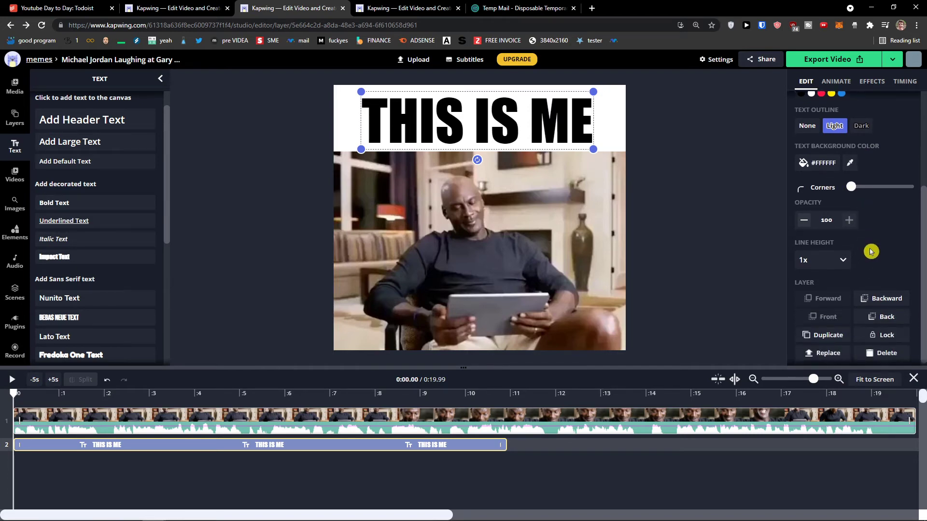
pyautogui.click(843, 257)
pyautogui.click(835, 321)
pyautogui.click(840, 257)
pyautogui.click(835, 294)
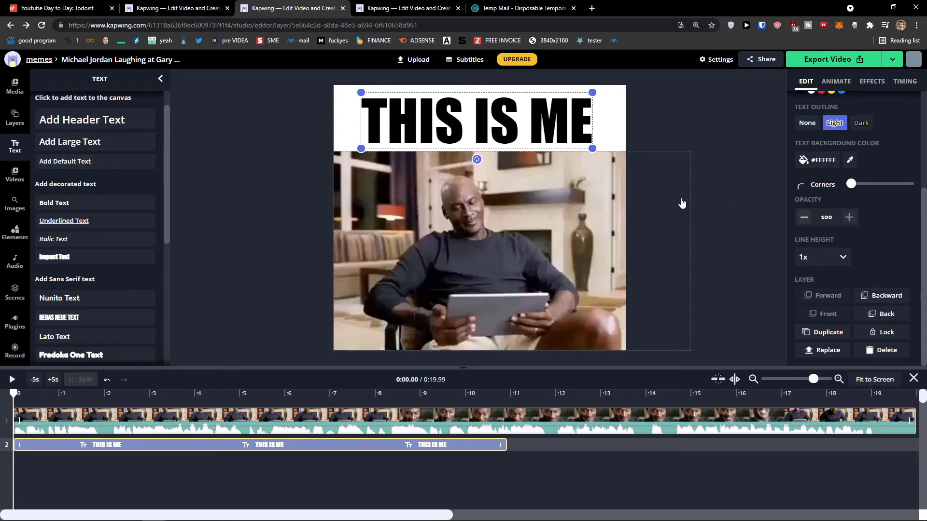
# - Examine the project's layers by selecting the text layer and the video layer in turn
pyautogui.click(14, 119)
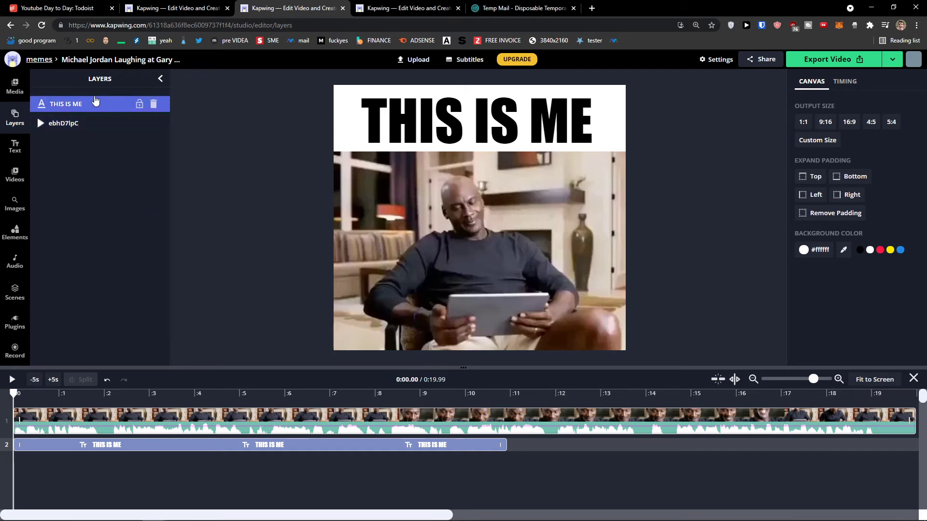
pyautogui.click(72, 106)
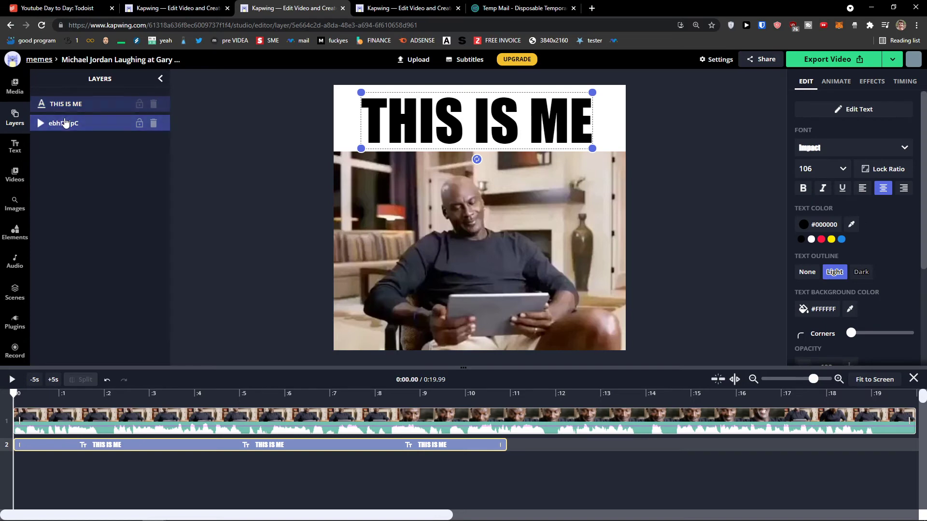
pyautogui.click(63, 123)
pyautogui.click(68, 107)
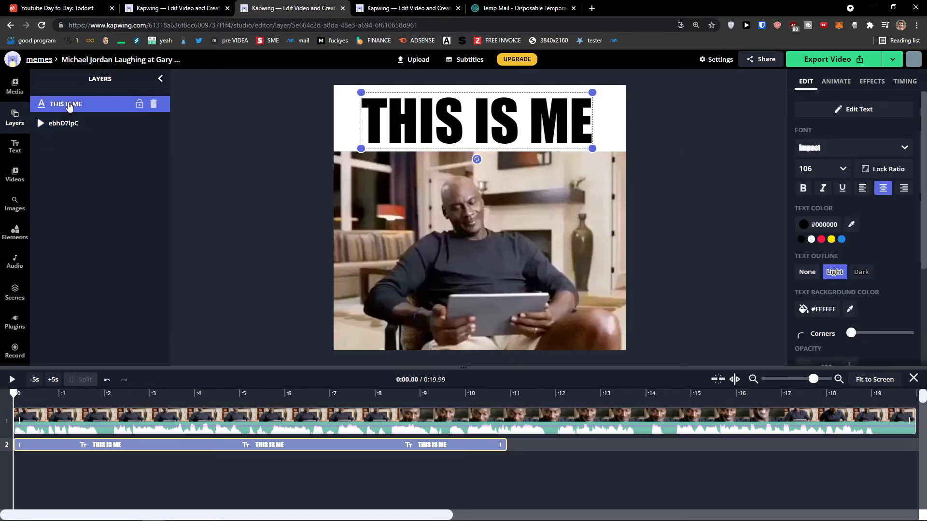
pyautogui.click(60, 122)
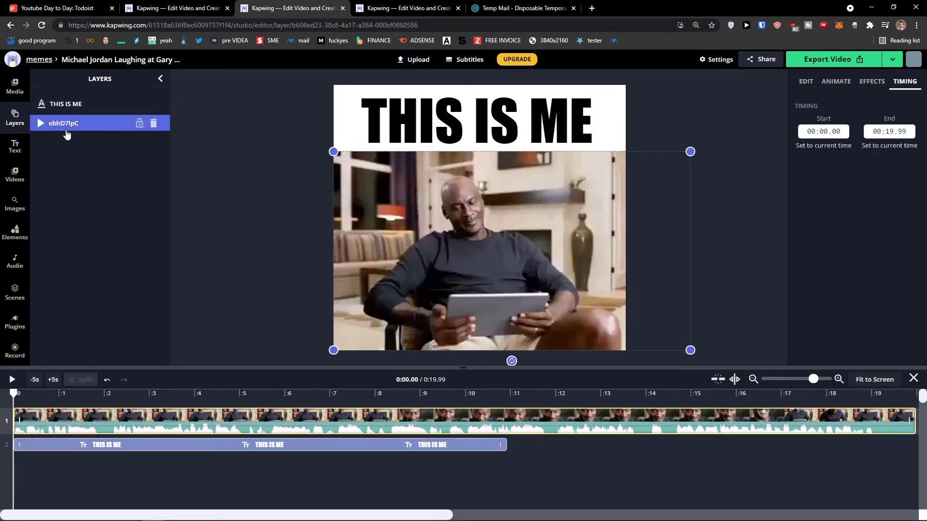
pyautogui.click(70, 104)
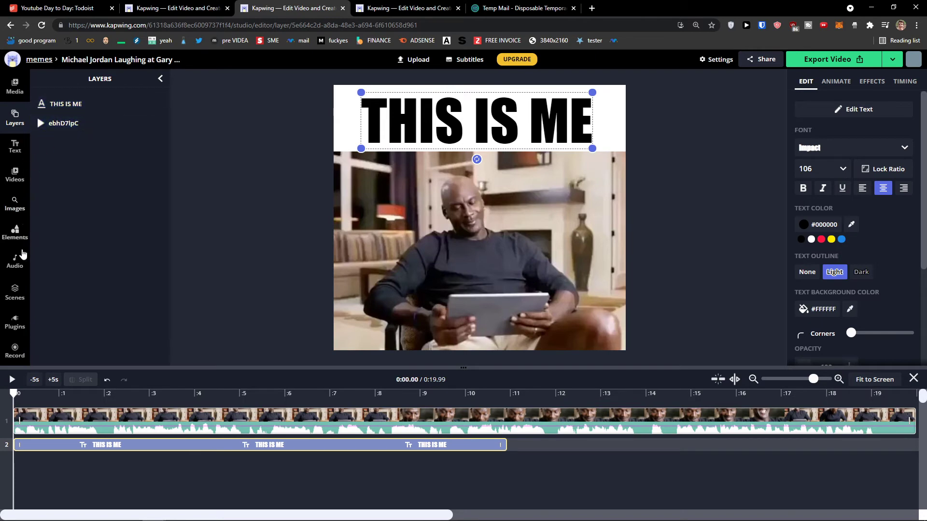
# - Add the free music track "Hustle Muscle" to the project
pyautogui.click(22, 255)
pyautogui.scroll(-2, 82, 246)
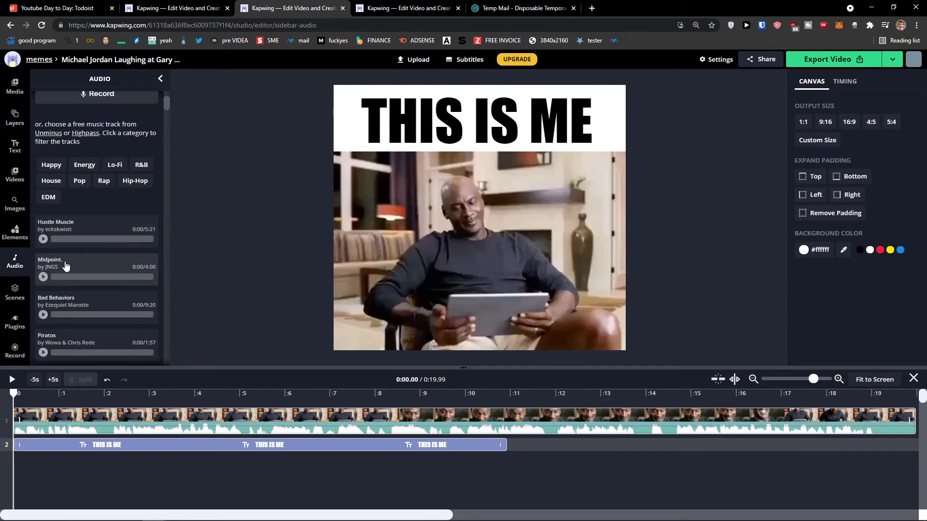
pyautogui.click(94, 228)
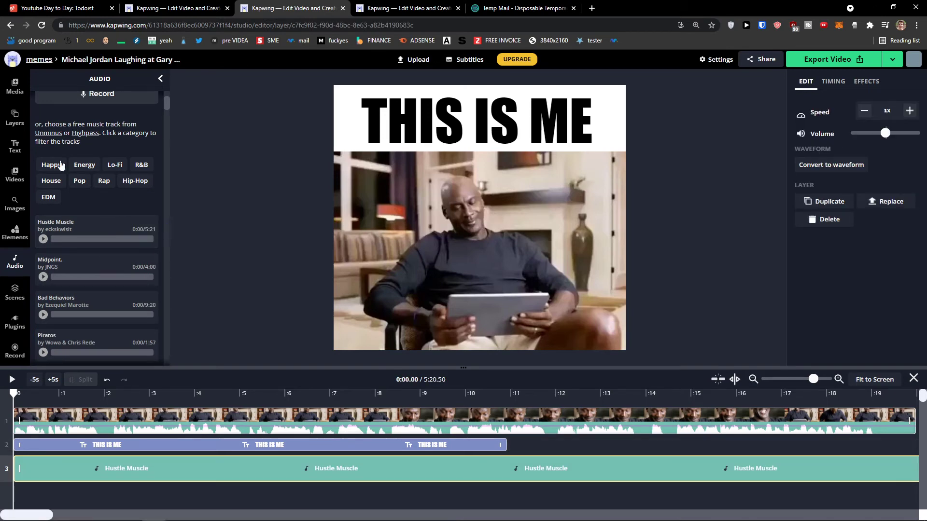
# - Check the music track in the list of layers and delete "Hustle Muscle" from the timeline
pyautogui.click(17, 127)
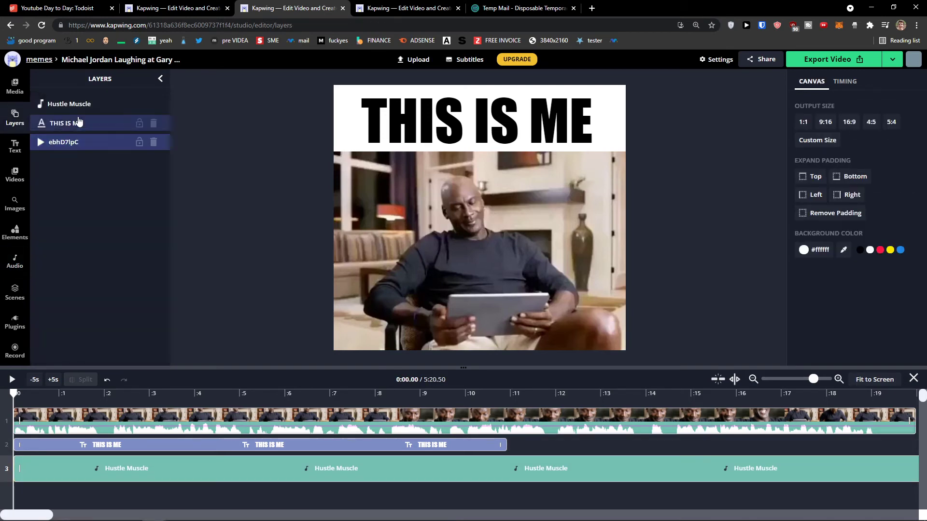
pyautogui.click(73, 149)
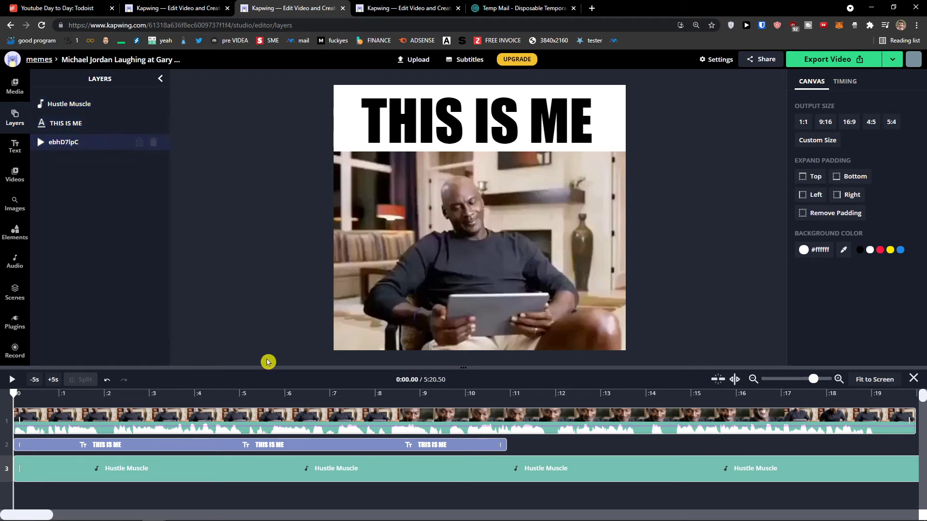
pyautogui.click(214, 478)
pyautogui.press('Delete')
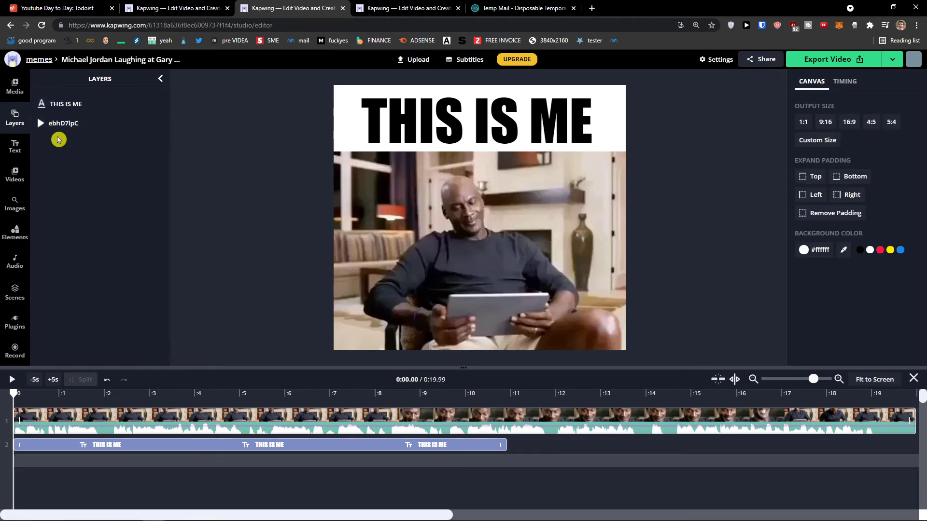
# - Apply the Fade animation to the intro of the "THIS IS ME" text and play the video to preview it
pyautogui.click(28, 153)
pyautogui.click(384, 129)
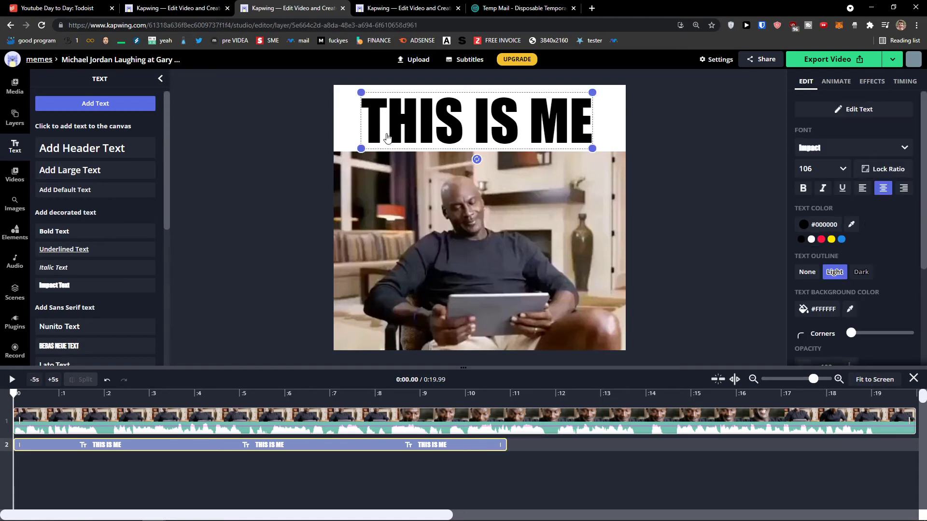
pyautogui.click(837, 82)
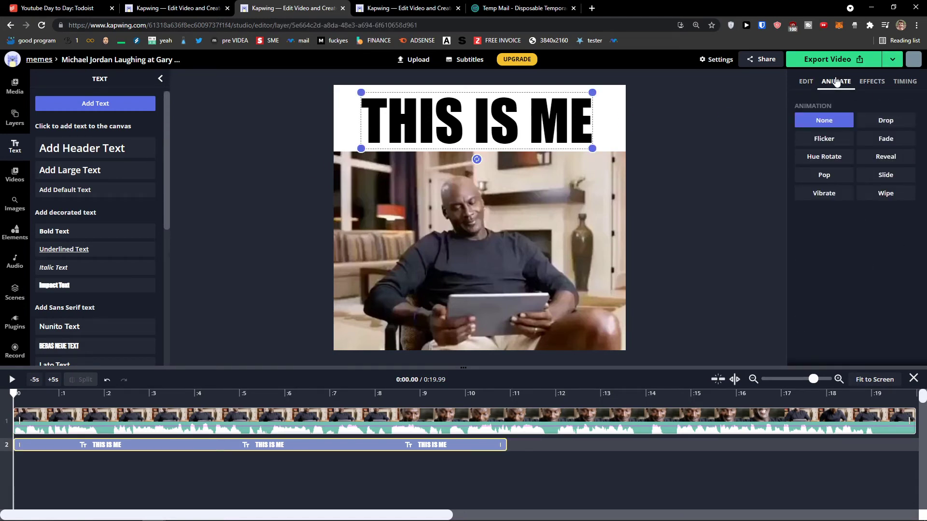
pyautogui.click(897, 142)
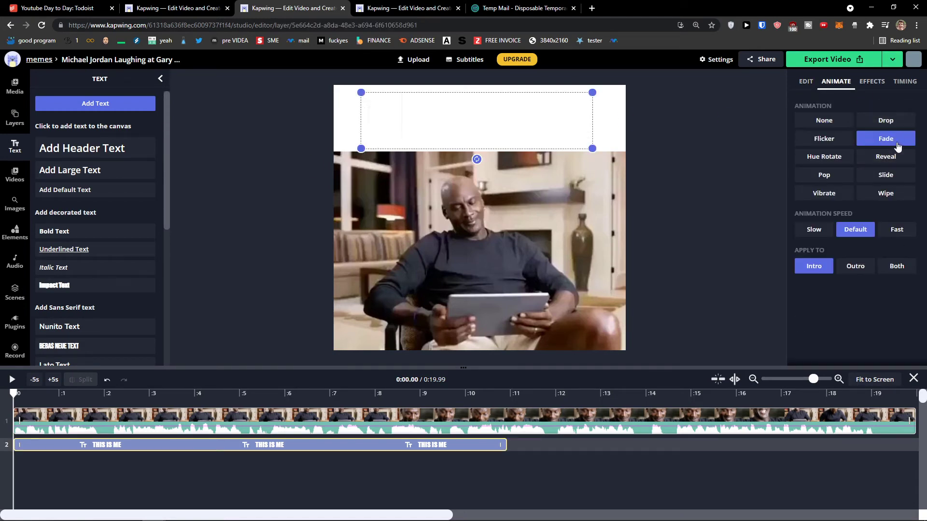
pyautogui.moveTo(253, 425); pyautogui.dragTo(259, 433)
pyautogui.click(46, 466)
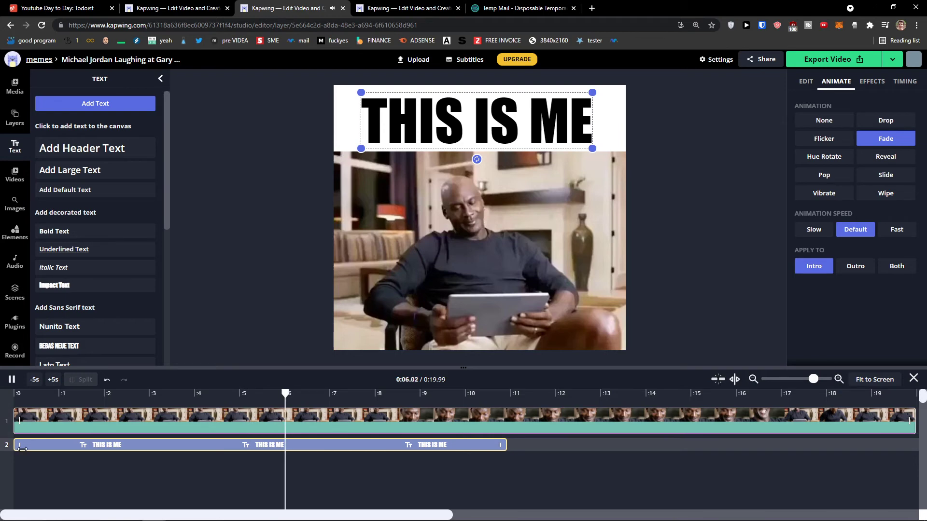
# - Replay the video from the beginning and change the text's animation to Reveal
pyautogui.click(20, 395)
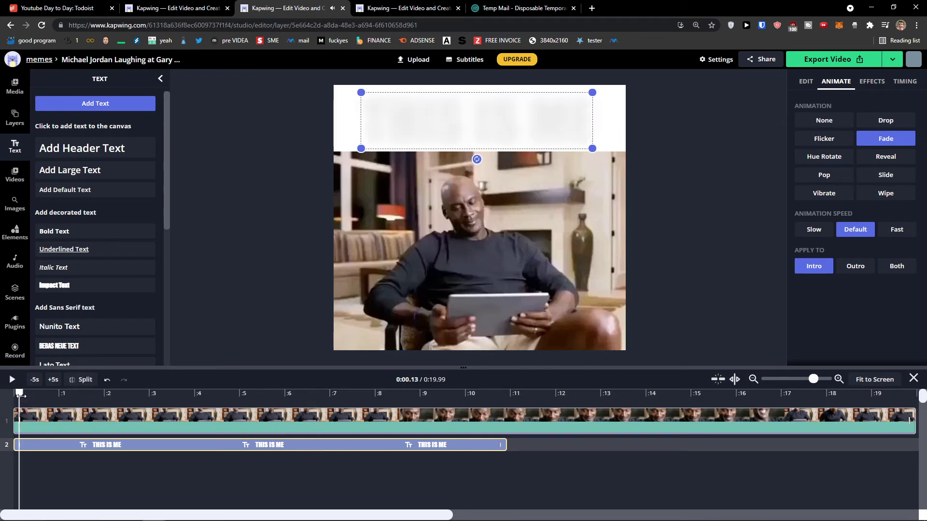
pyautogui.press('space')
pyautogui.click(885, 156)
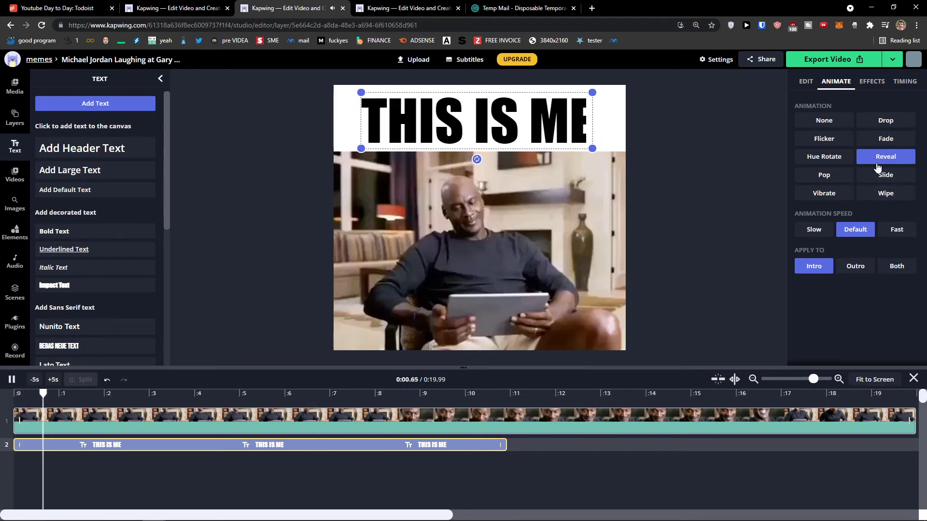
# - Try the Slide, Pop and Reveal animations on the "THIS IS ME" text and settle on Fade at Slow speed
pyautogui.click(882, 174)
pyautogui.click(843, 178)
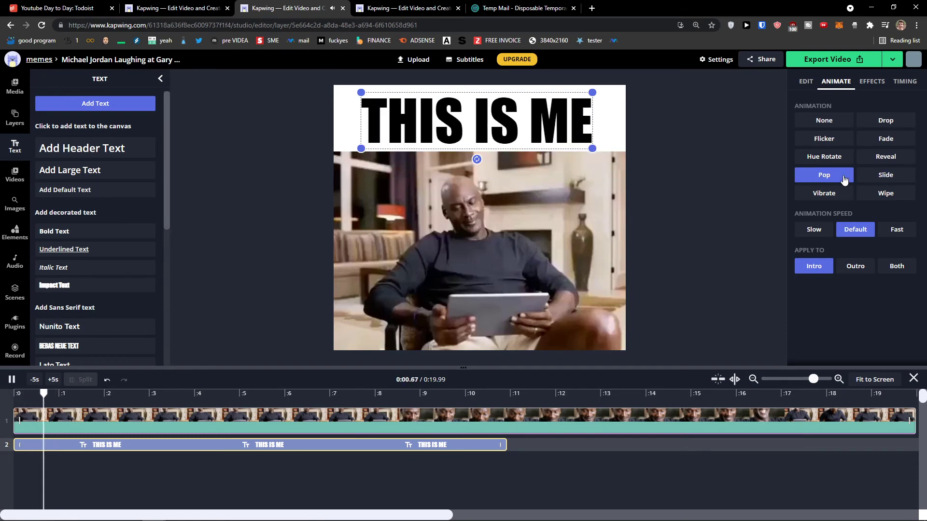
pyautogui.click(822, 232)
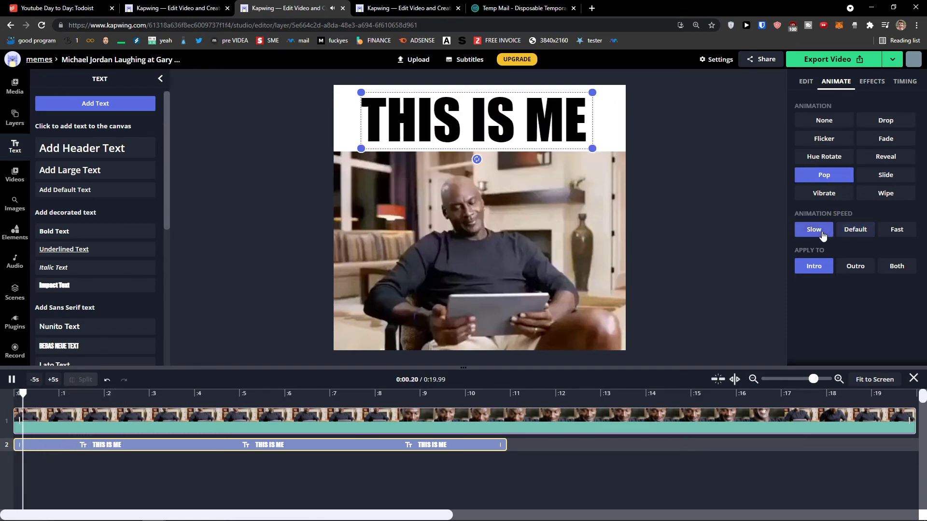
pyautogui.click(884, 157)
pyautogui.click(885, 141)
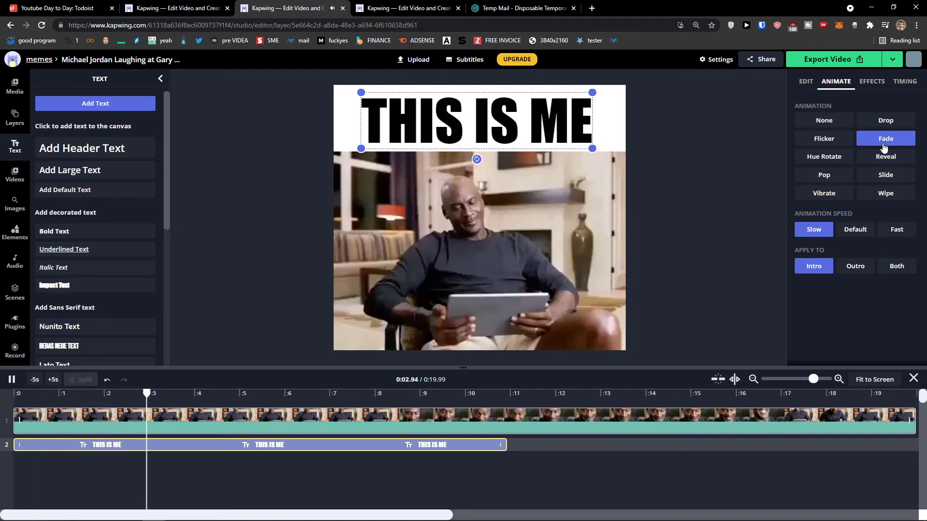
# - Pause the preview and check the effect and edit options of the "THIS IS ME" text
pyautogui.click(249, 420)
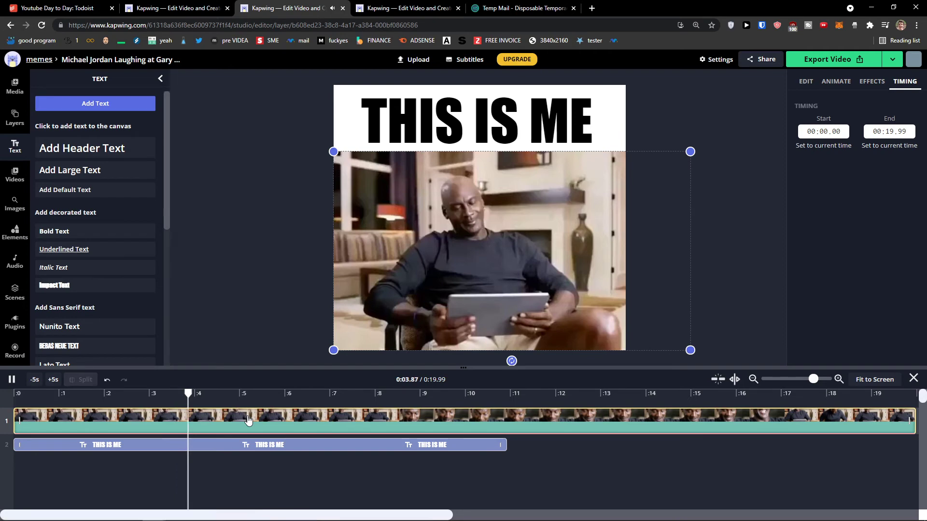
pyautogui.click(258, 423)
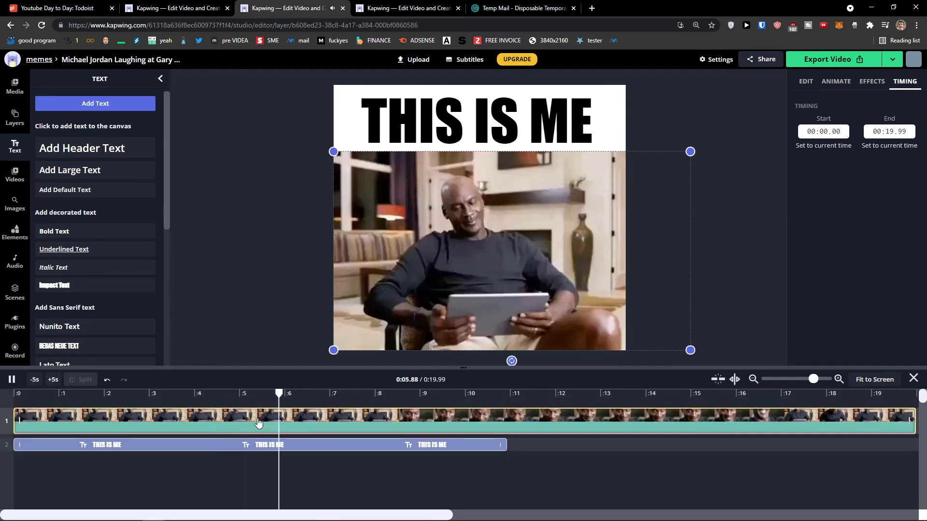
pyautogui.click(285, 418)
pyautogui.click(280, 444)
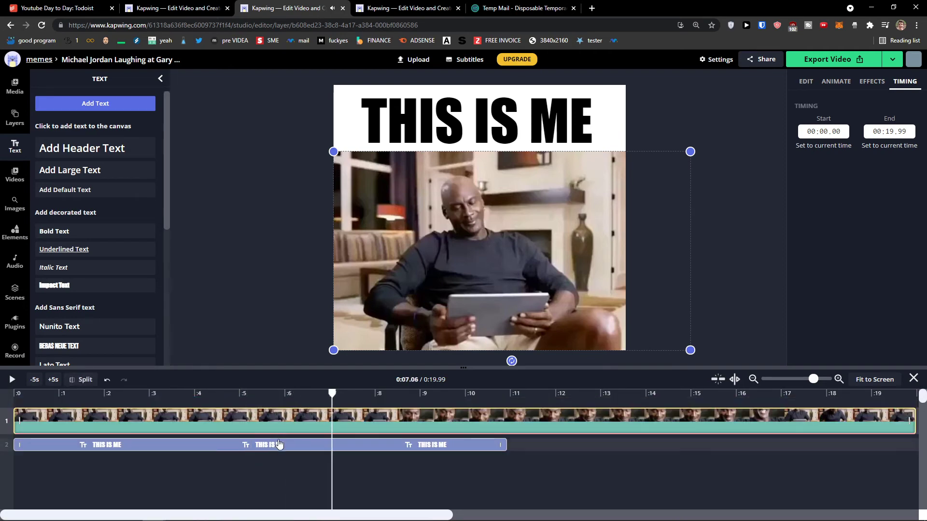
pyautogui.click(880, 85)
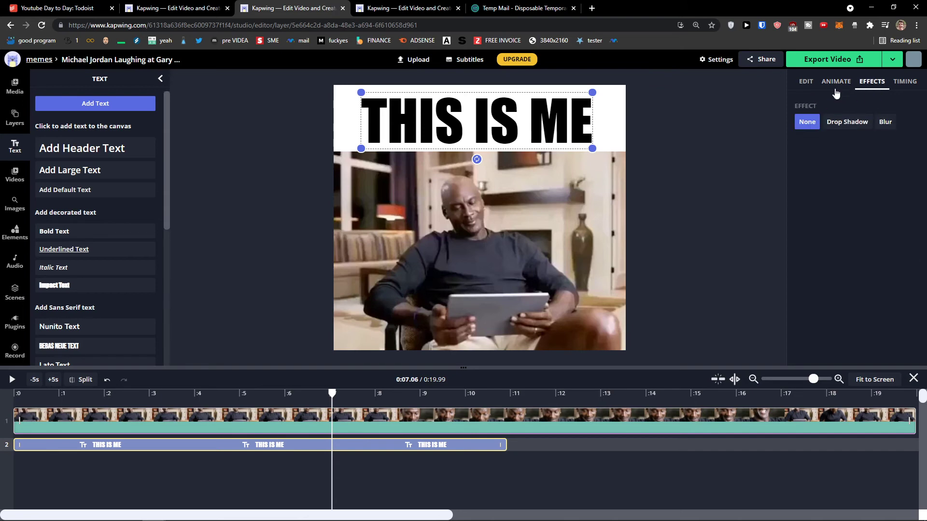
pyautogui.click(805, 81)
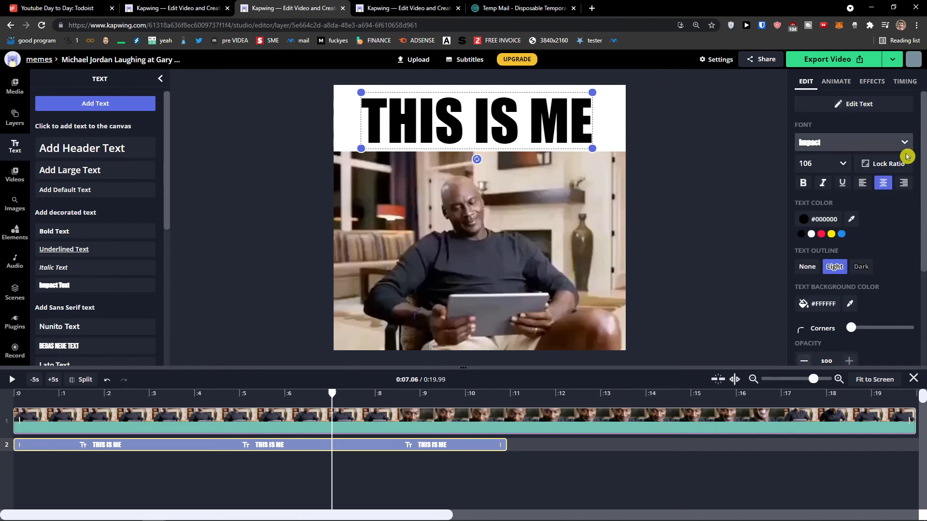
# - Examine the preset categories of free stock videos, from animal to space
pyautogui.click(15, 174)
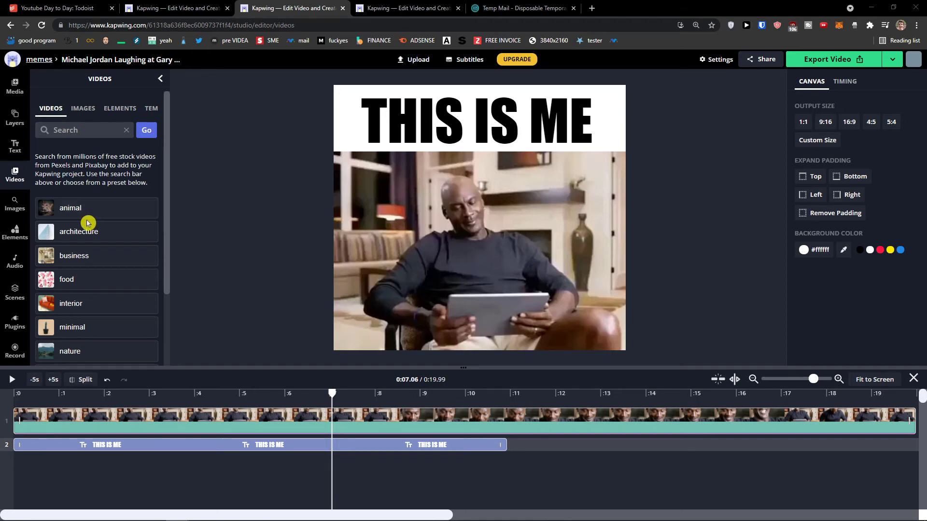
pyautogui.scroll(-1, 86, 221)
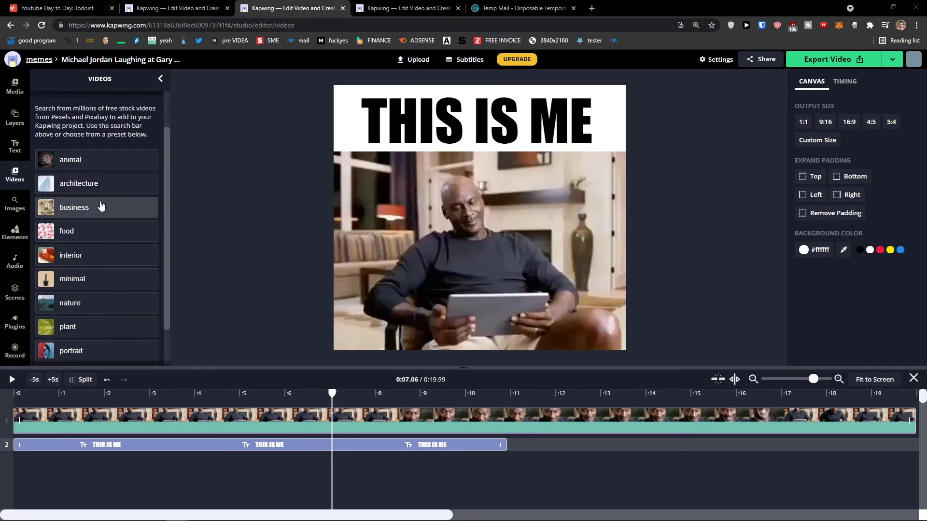
pyautogui.scroll(-1, 93, 210)
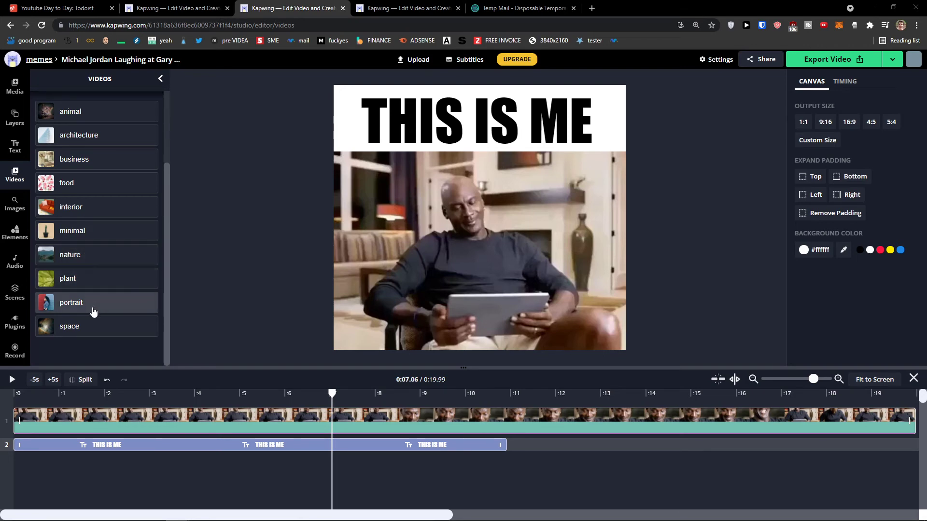
pyautogui.scroll(2, 91, 310)
pyautogui.scroll(-2, 91, 311)
pyautogui.scroll(-1, 92, 315)
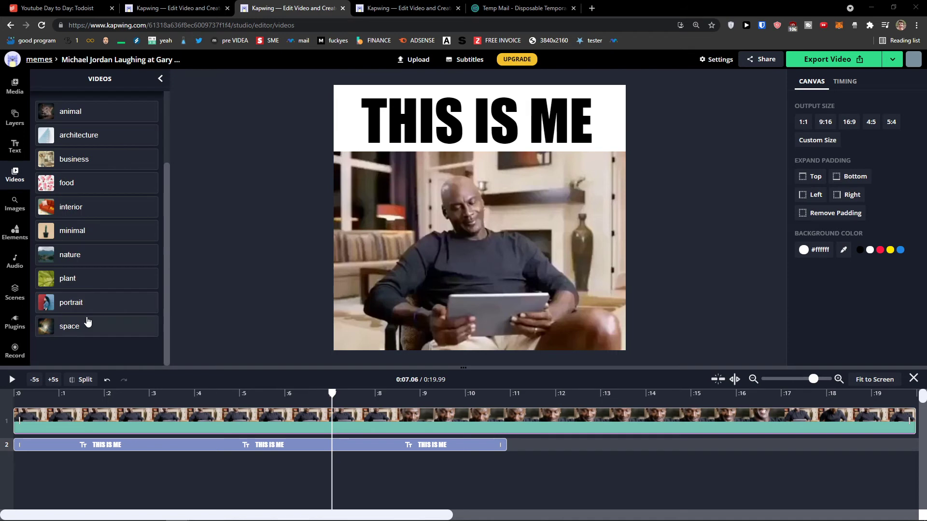
pyautogui.scroll(3, 84, 328)
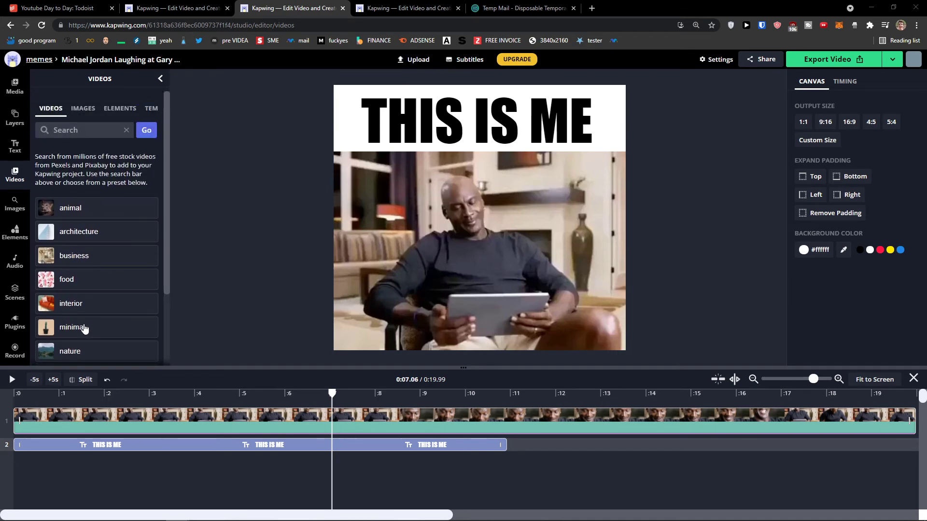
pyautogui.scroll(-3, 84, 328)
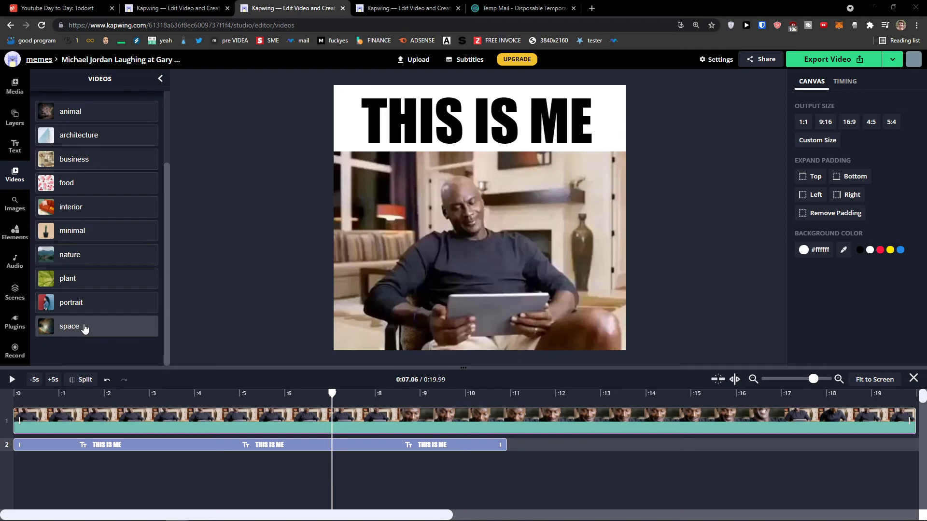
pyautogui.scroll(3, 85, 328)
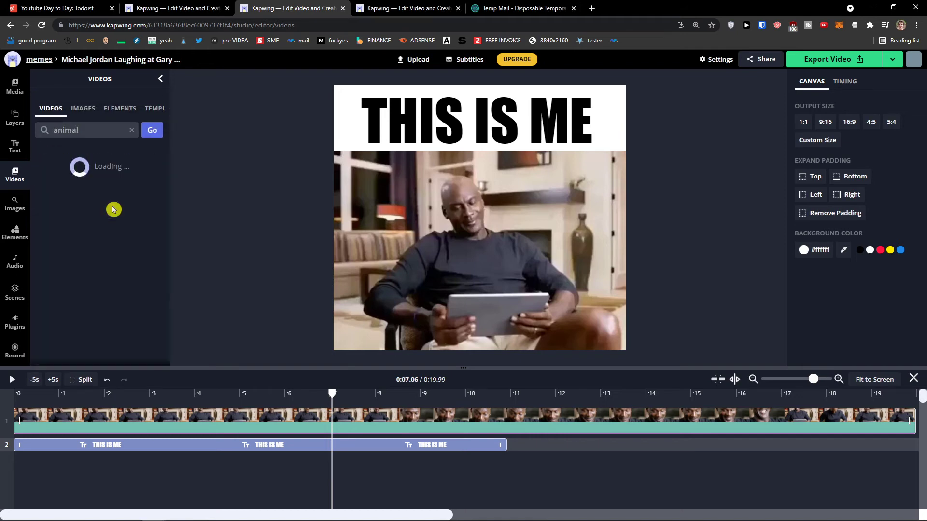
# - Look up the animal category in the stock videos, images and elements, and return to the stock videos
pyautogui.click(113, 211)
pyautogui.scroll(-3, 92, 296)
pyautogui.scroll(3, 92, 280)
pyautogui.click(88, 112)
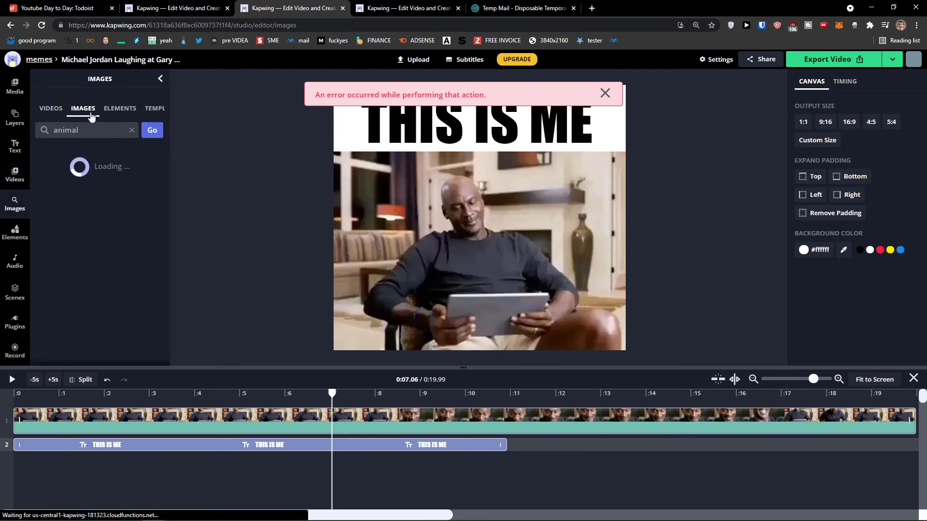
pyautogui.click(120, 111)
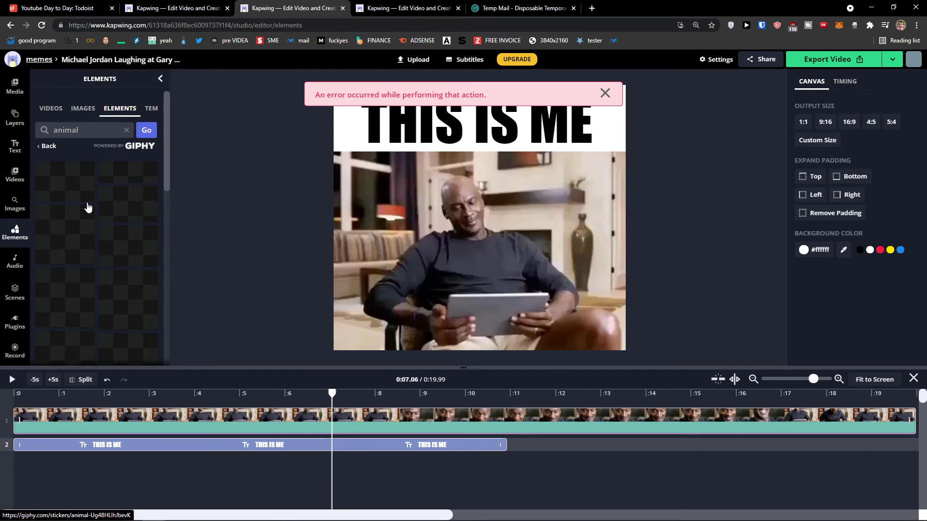
pyautogui.click(50, 110)
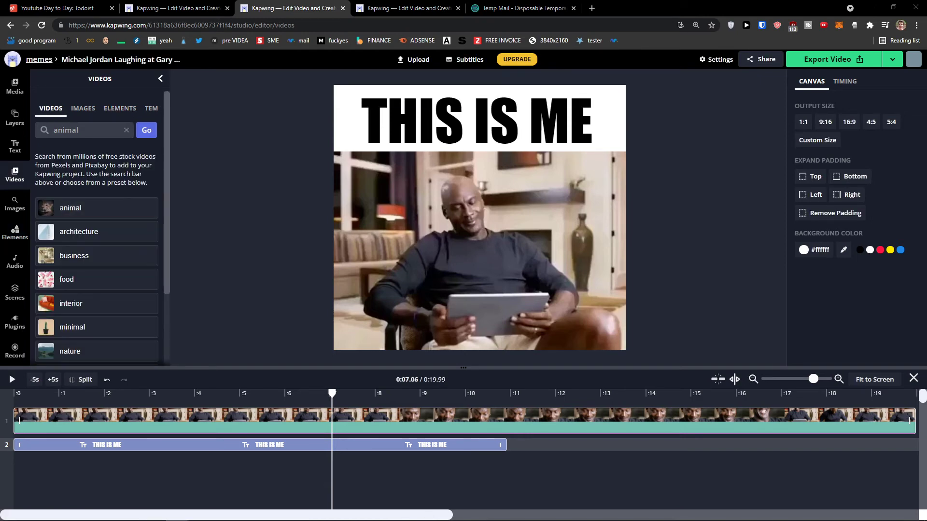
# - Add the deer photo from the animal images, shrink it and place it over the middle of the canvas
pyautogui.click(14, 205)
pyautogui.click(115, 211)
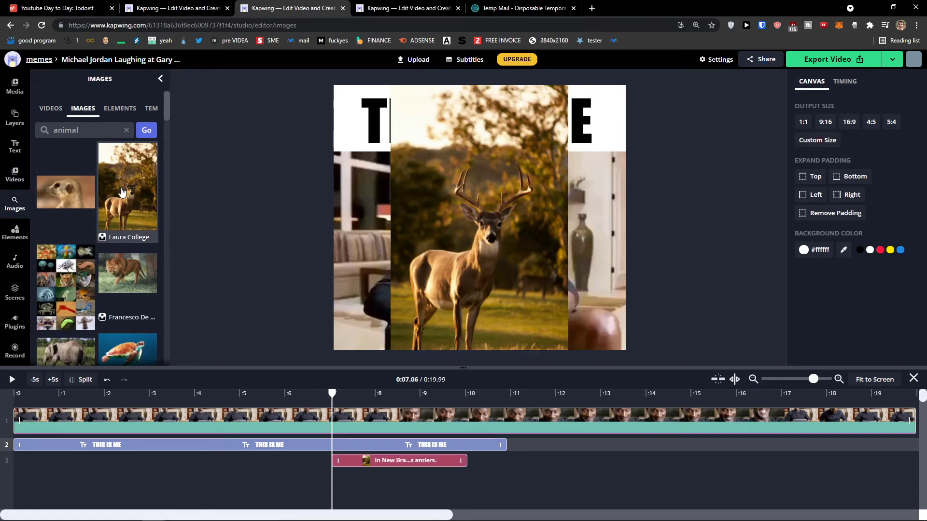
pyautogui.moveTo(397, 91); pyautogui.dragTo(451, 147)
pyautogui.moveTo(473, 183); pyautogui.dragTo(436, 139)
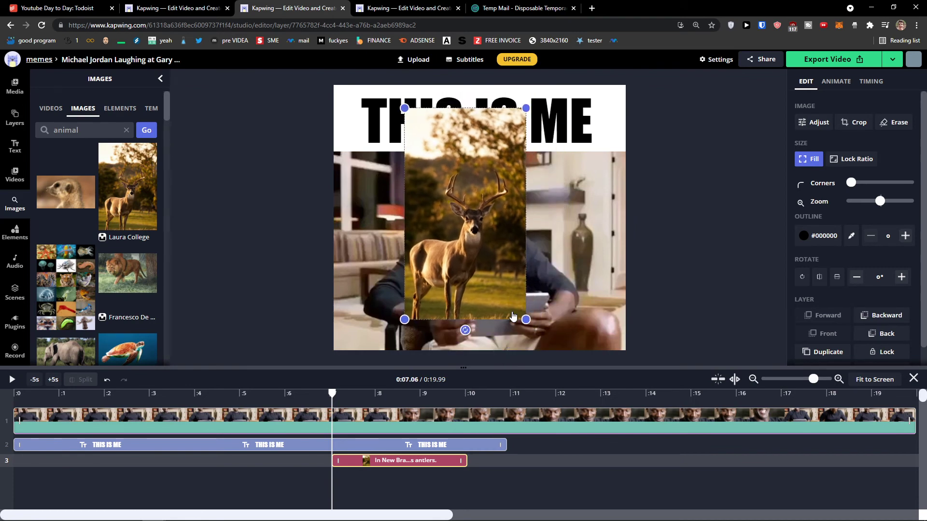
# - Check the upload options for adding media, close them and go back to the animal images
pyautogui.click(16, 92)
pyautogui.click(72, 146)
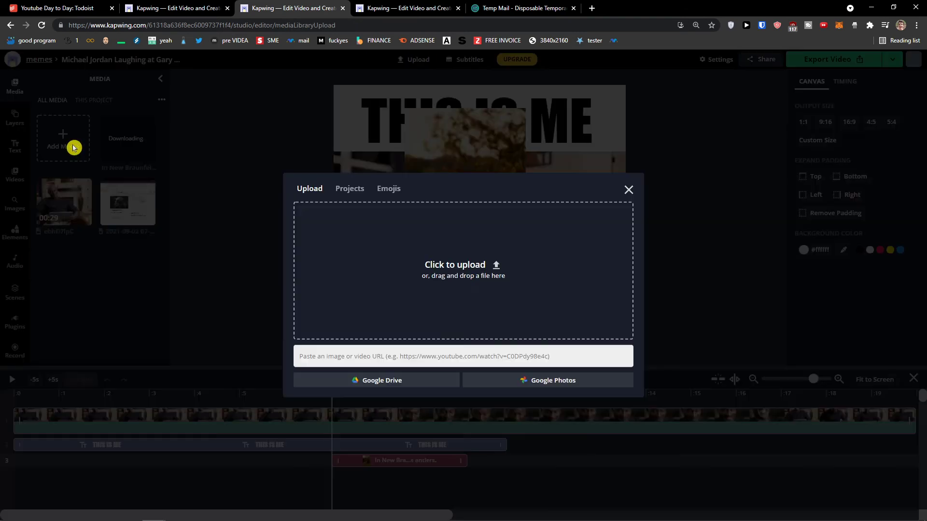
pyautogui.click(629, 190)
pyautogui.click(17, 215)
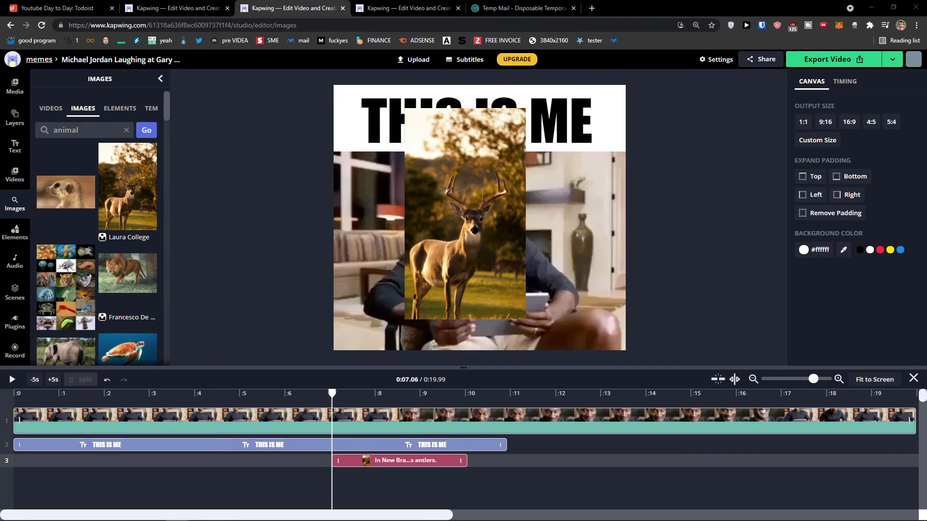
# - Resize and move the deer photo below the "THIS IS ME" text and stretch it past the canvas's left edge
pyautogui.click(461, 238)
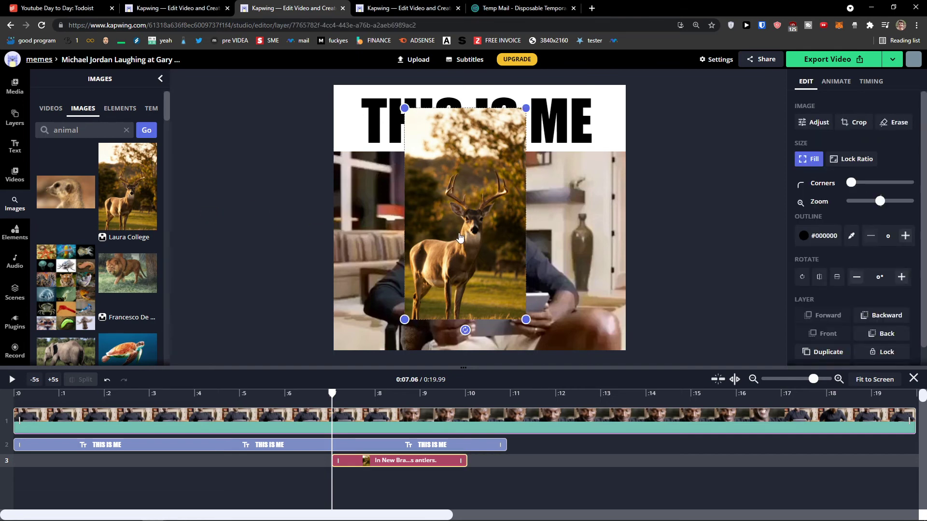
pyautogui.moveTo(405, 108); pyautogui.dragTo(391, 141)
pyautogui.moveTo(435, 197); pyautogui.dragTo(450, 211)
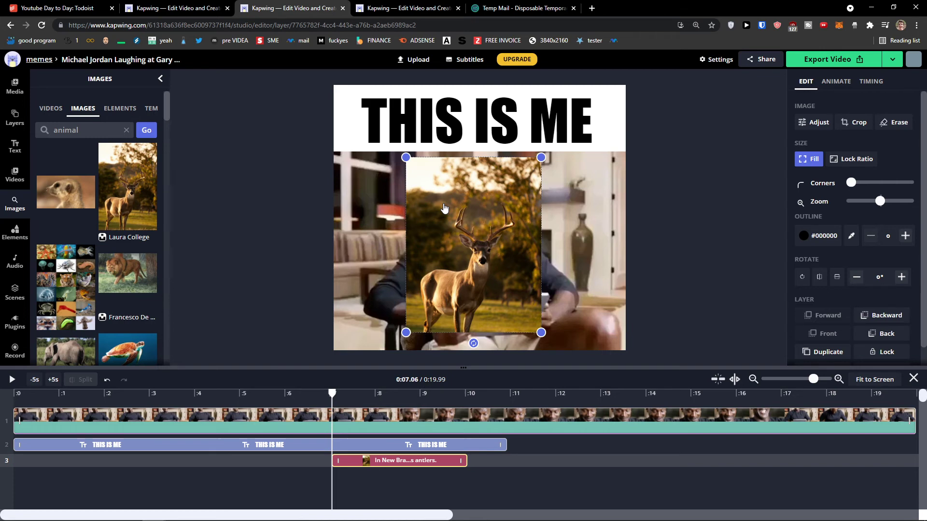
pyautogui.click(522, 175)
pyautogui.click(538, 159)
pyautogui.moveTo(541, 157); pyautogui.dragTo(626, 149)
pyautogui.moveTo(405, 149); pyautogui.dragTo(285, 148)
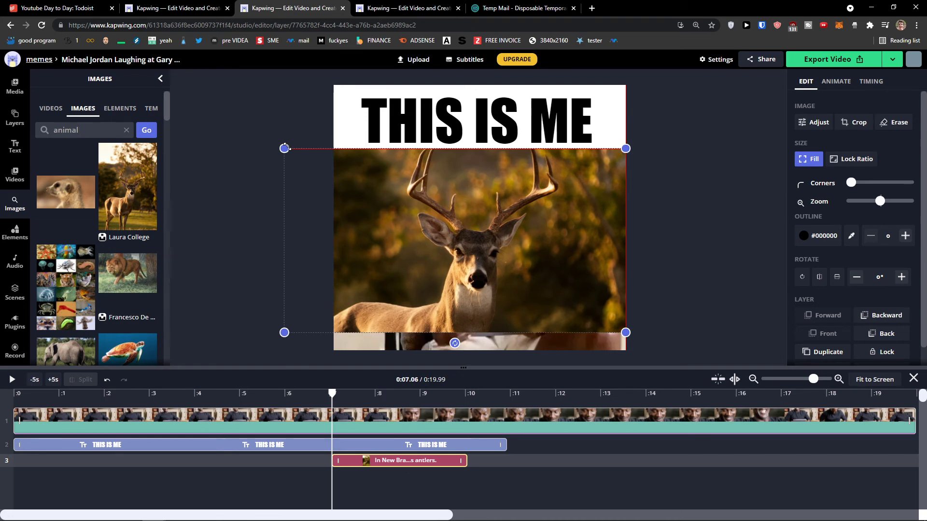
# - Fit the deer photo over the video area below the text and delete it from the project
pyautogui.moveTo(285, 147); pyautogui.dragTo(360, 186)
pyautogui.moveTo(415, 242); pyautogui.dragTo(335, 147)
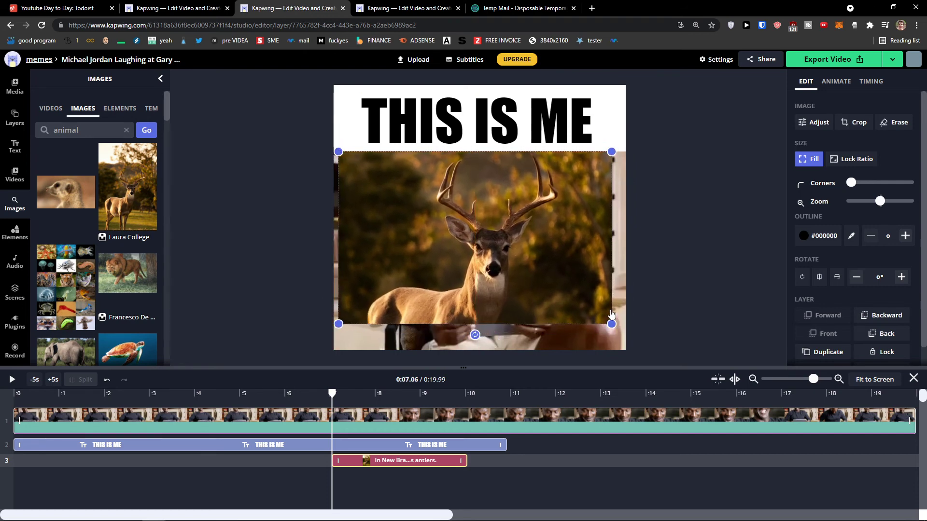
pyautogui.moveTo(613, 327); pyautogui.dragTo(622, 356)
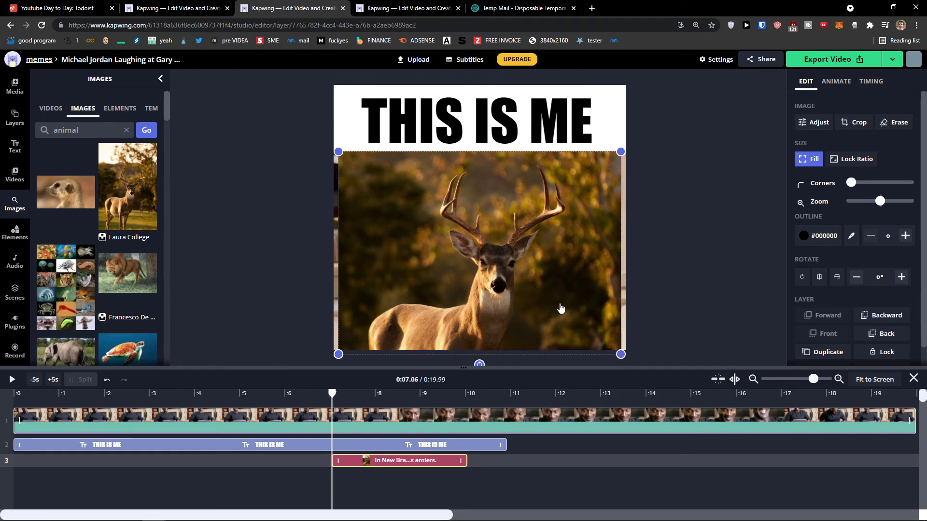
pyautogui.moveTo(560, 308); pyautogui.dragTo(561, 316)
pyautogui.press('Delete')
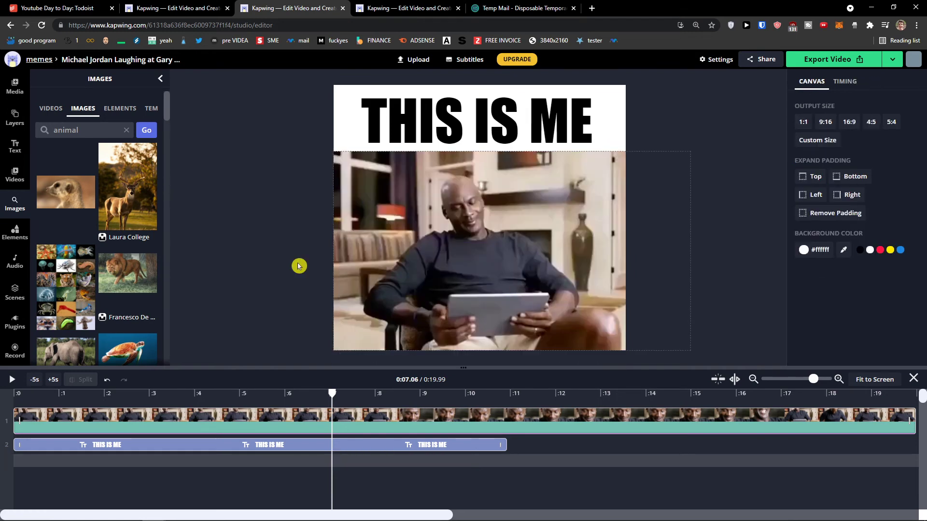
# - Open the audio file upload and cancel it, and try to record audio for the project
pyautogui.click(14, 261)
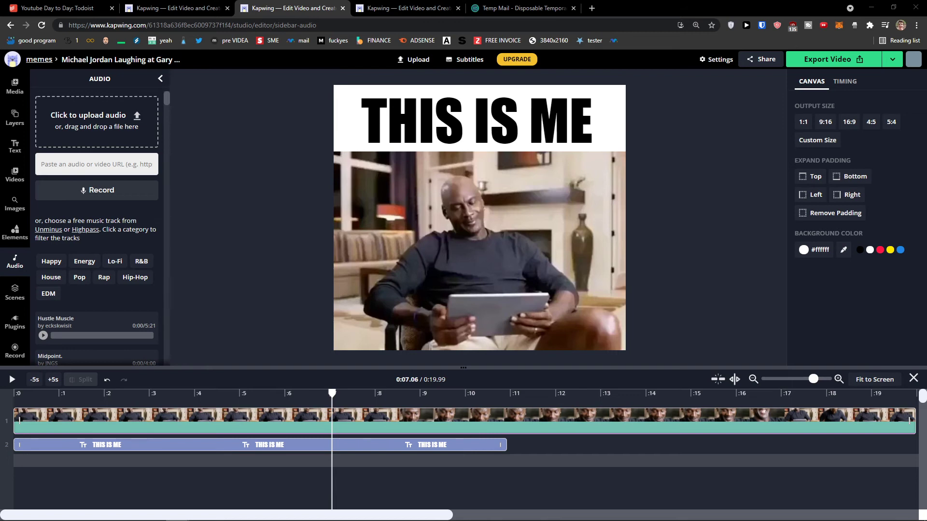
pyautogui.click(125, 135)
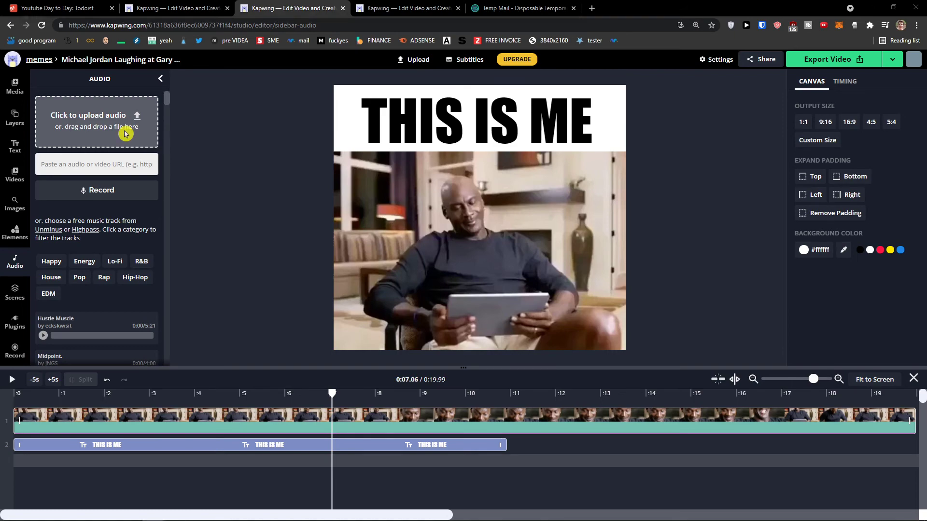
pyautogui.click(570, 385)
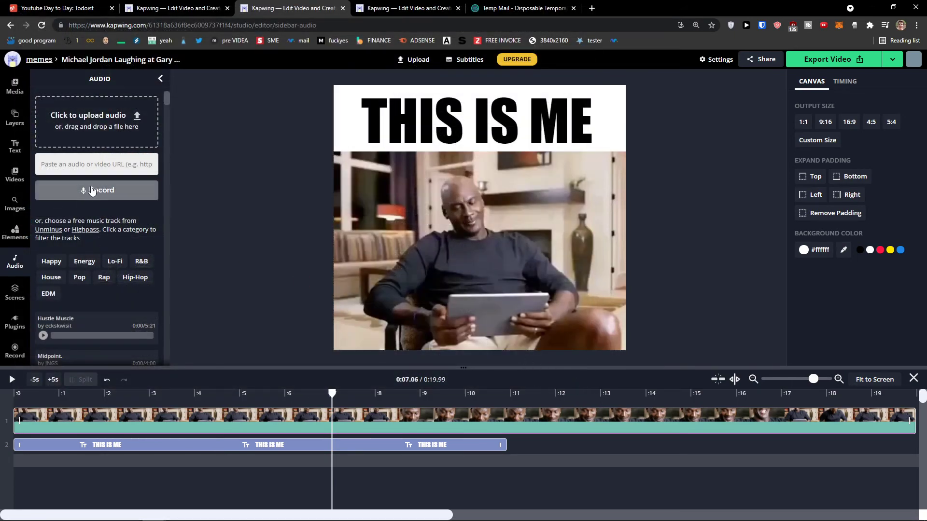
pyautogui.click(90, 193)
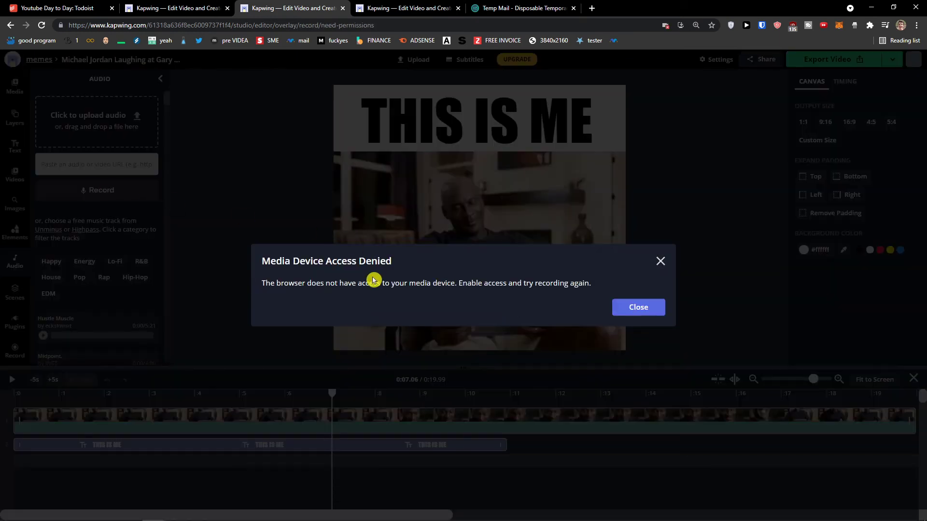
pyautogui.click(655, 308)
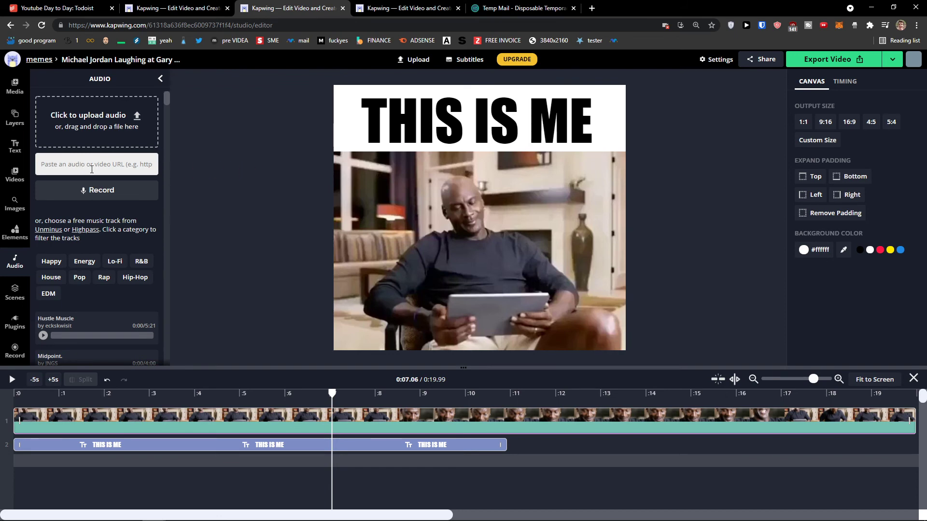
# - Browse the list of free music tracks down to "Moon Landing Countdown" and beyond
pyautogui.scroll(-2, 133, 208)
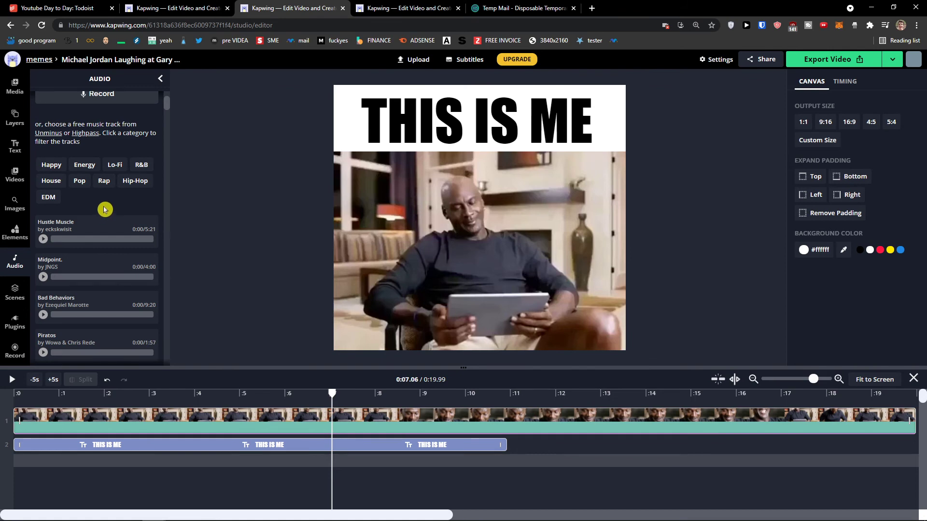
pyautogui.scroll(-4, 103, 209)
pyautogui.scroll(-5, 101, 213)
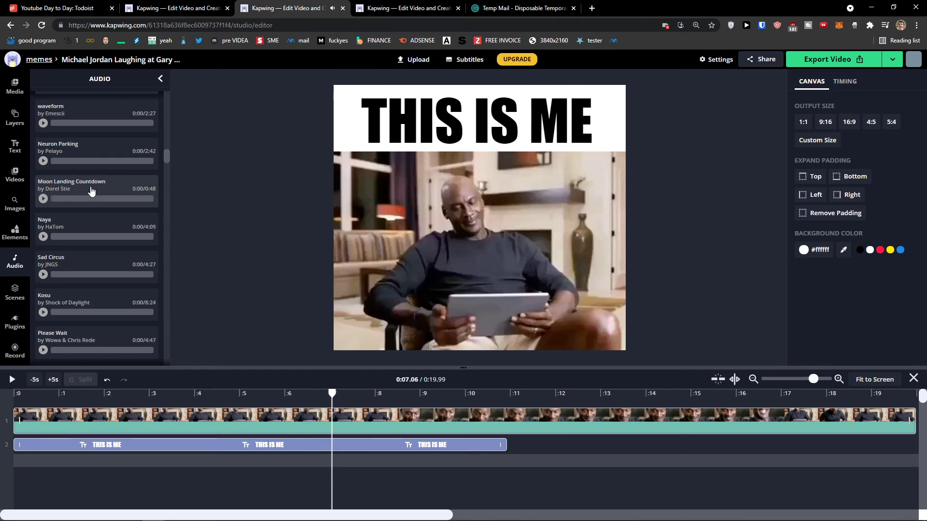
# - Add the "Neuron Parking" track to the project and move it to the start of the timeline
pyautogui.click(109, 152)
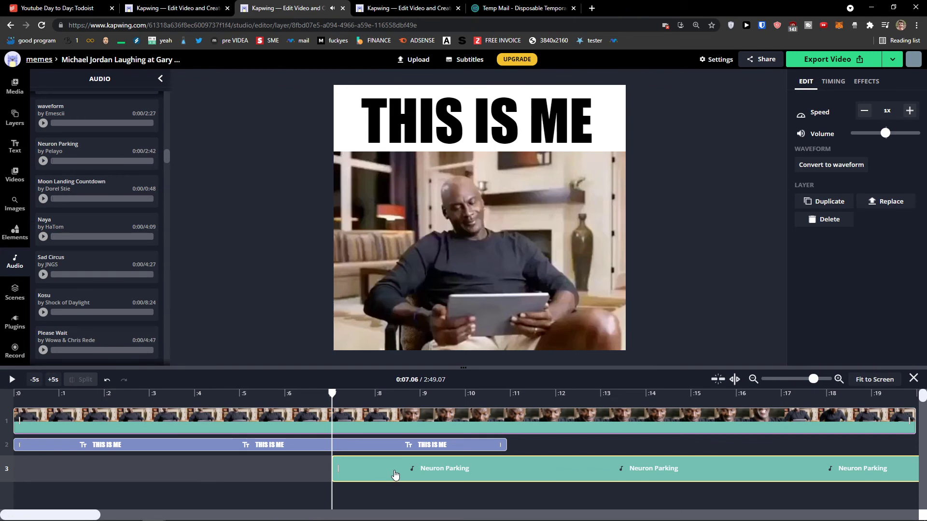
pyautogui.moveTo(491, 470); pyautogui.dragTo(80, 467)
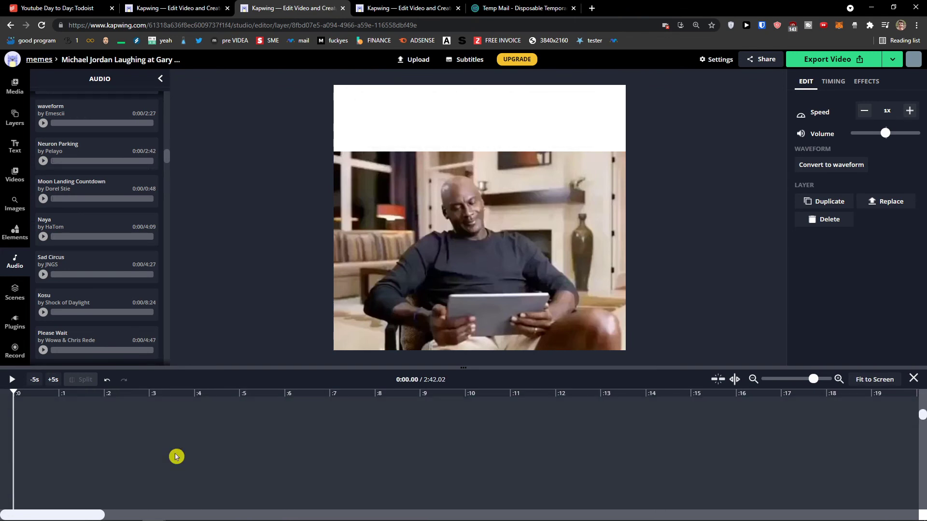
pyautogui.scroll(10, 115, 320)
pyautogui.scroll(2, 114, 323)
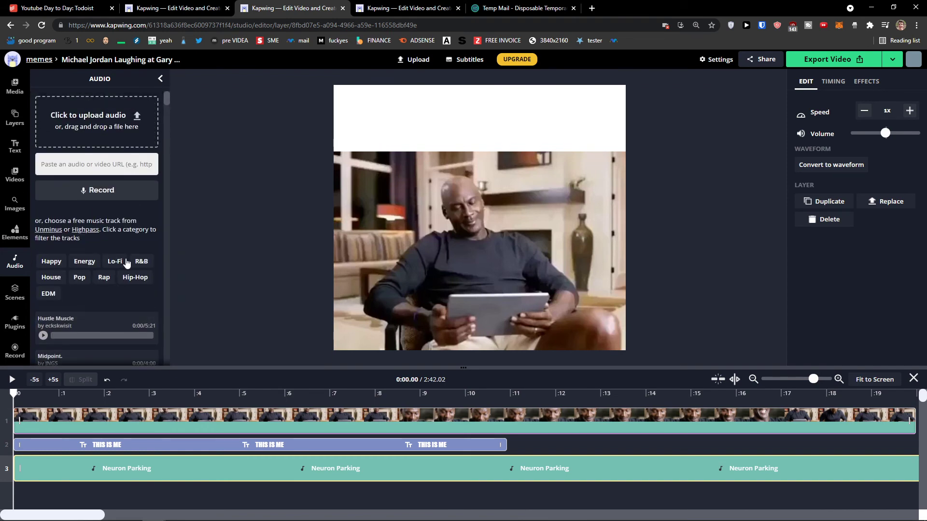
pyautogui.click(92, 148)
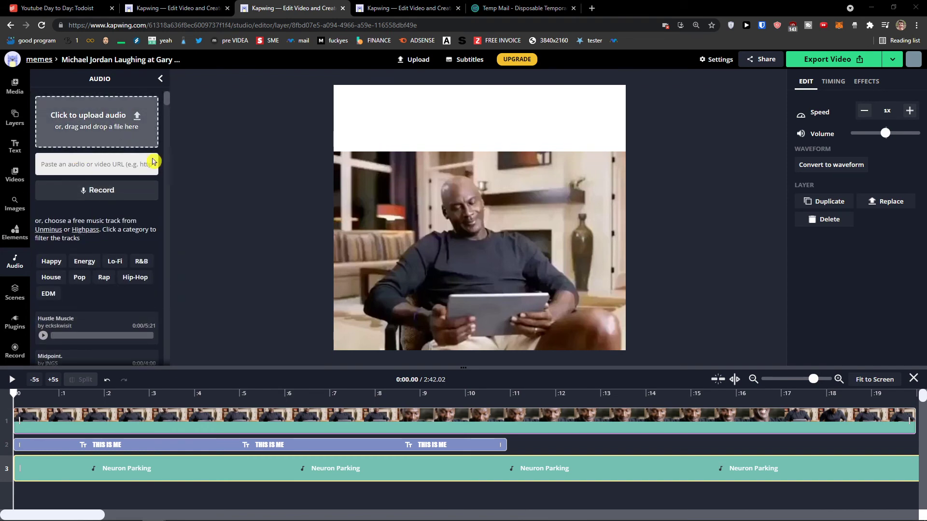
pyautogui.click(573, 390)
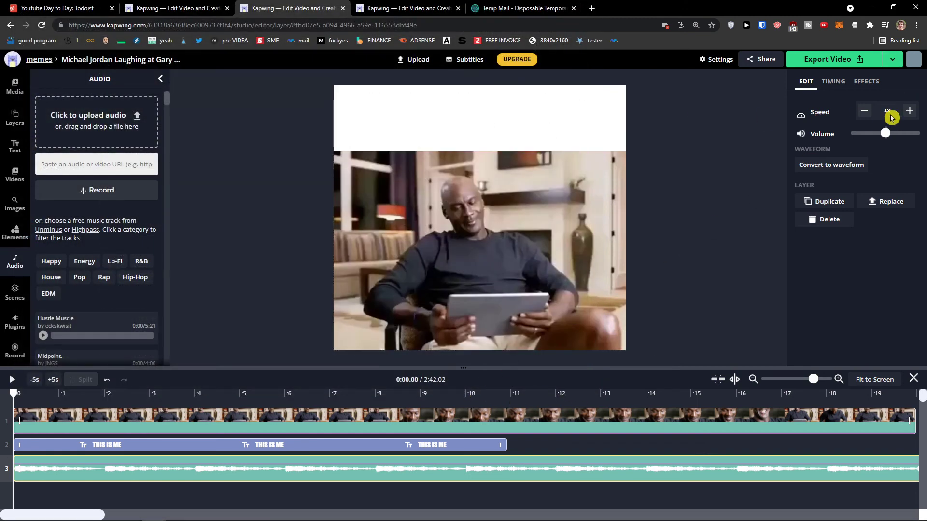
# - Try the "Neuron Parking" track at 4x speed, return it to 1x, and view its timing settings
pyautogui.click(910, 111)
pyautogui.click(910, 112)
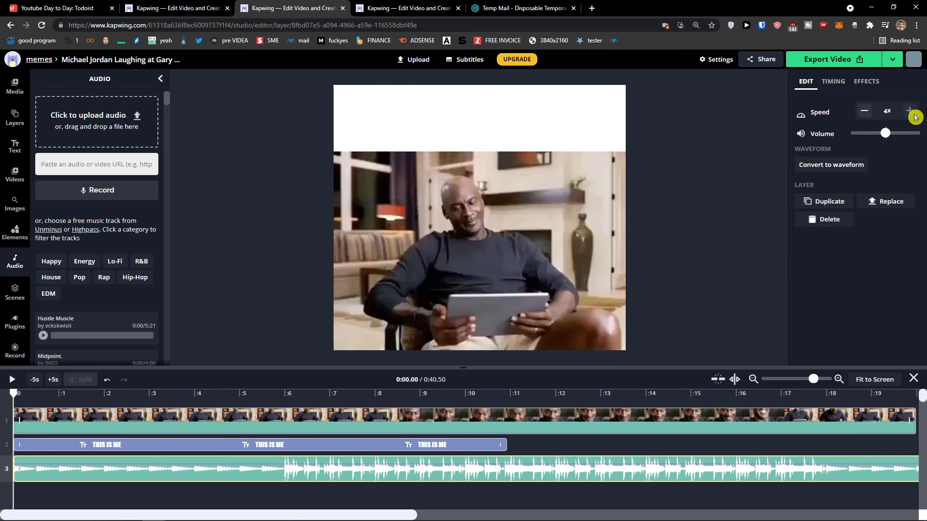
pyautogui.click(866, 115)
pyautogui.click(866, 115)
pyautogui.click(866, 115)
pyautogui.click(866, 115)
pyautogui.click(866, 115)
pyautogui.moveTo(886, 133)
pyautogui.mouseDown()
pyautogui.moveTo(870, 137)
pyautogui.moveTo(885, 138)
pyautogui.mouseUp()
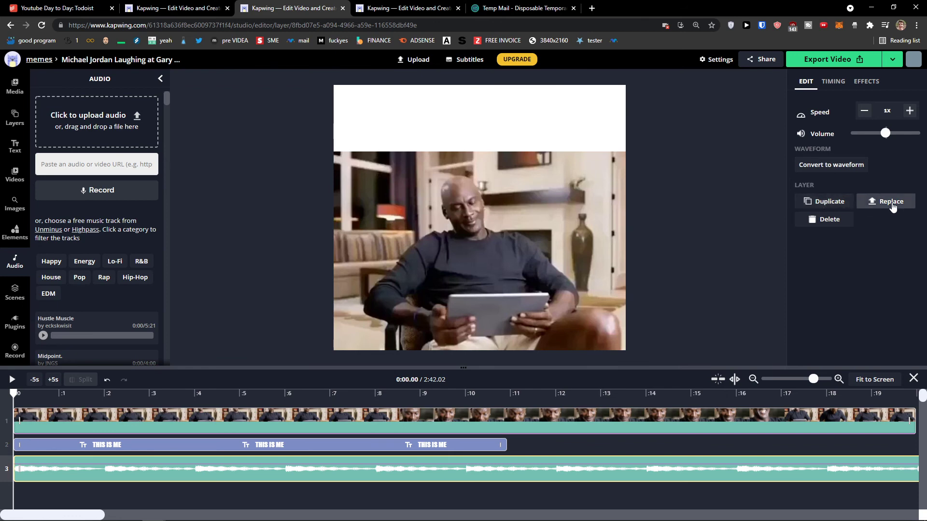
pyautogui.click(845, 90)
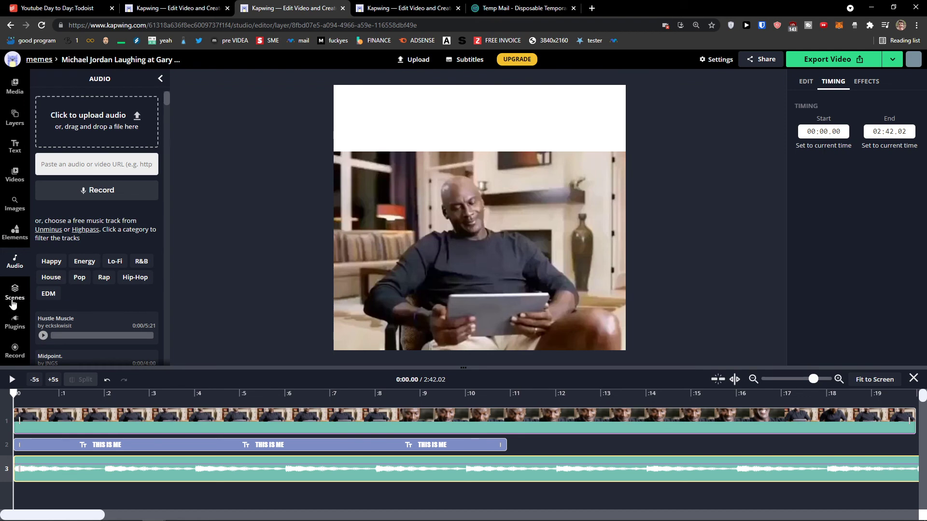
# - Add a blank second scene to the project and reopen the first scene
pyautogui.click(26, 295)
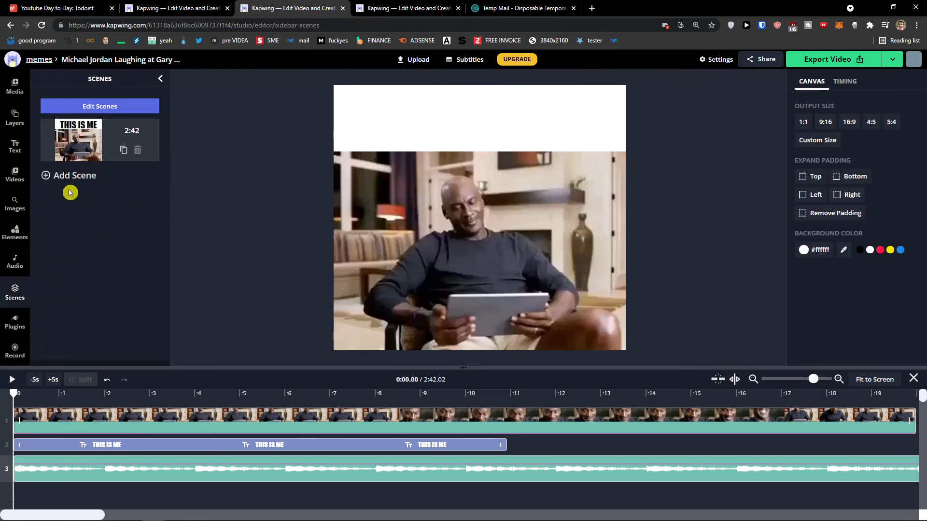
pyautogui.click(76, 177)
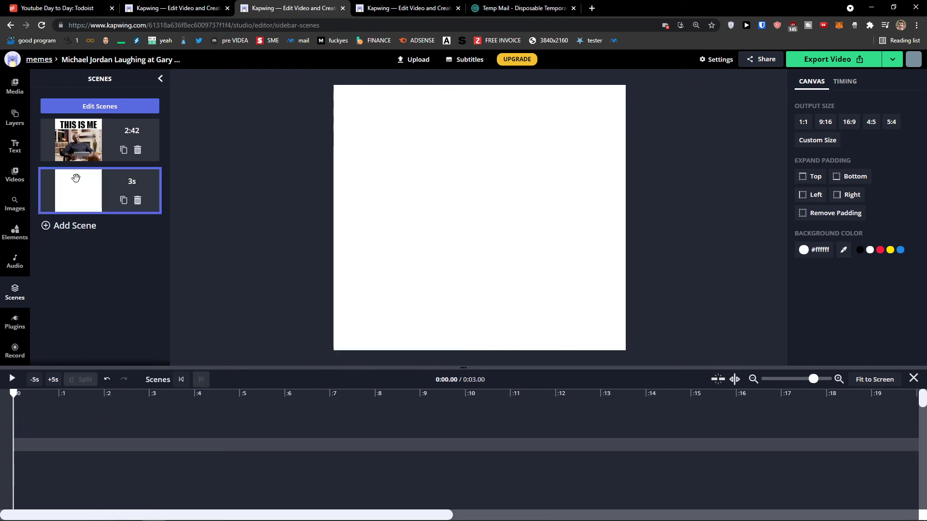
pyautogui.click(82, 150)
# - Split the video clip in the first scene at about 10.21 seconds
pyautogui.click(476, 418)
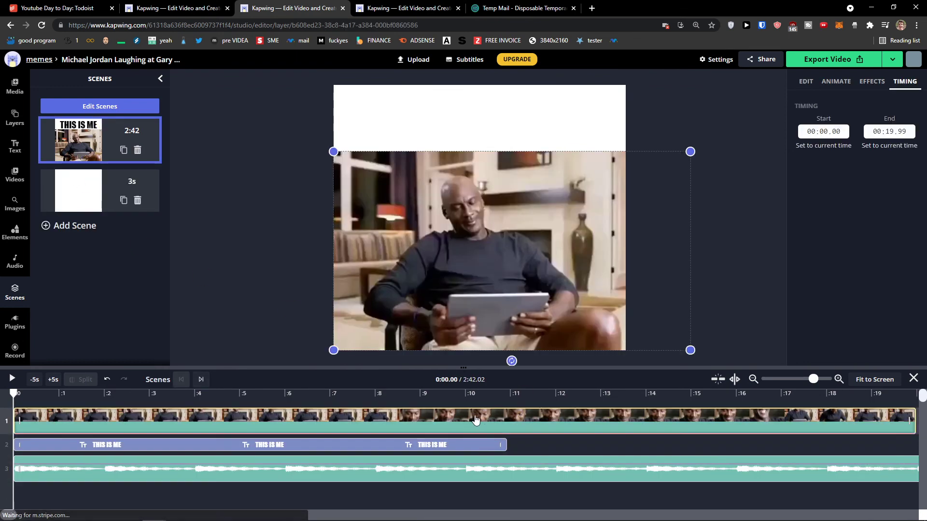
pyautogui.rightClick(476, 418)
pyautogui.click(512, 482)
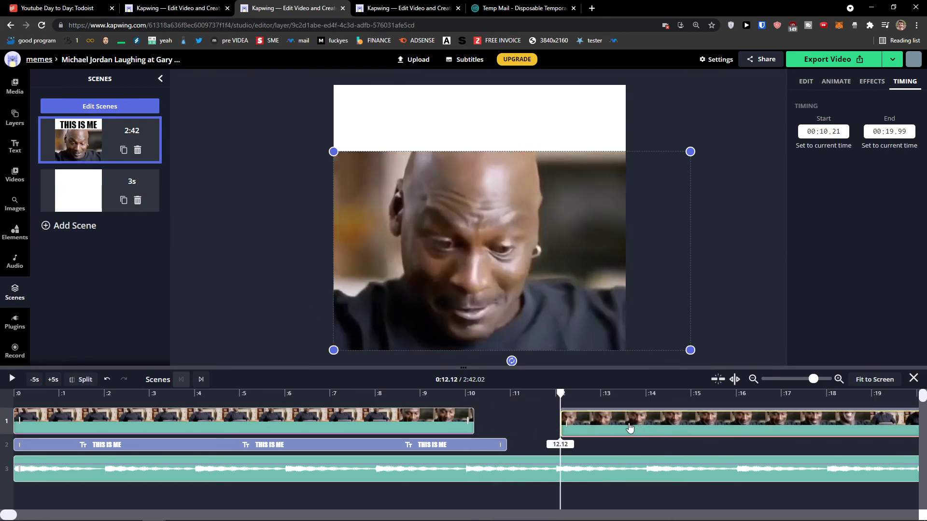
pyautogui.click(78, 222)
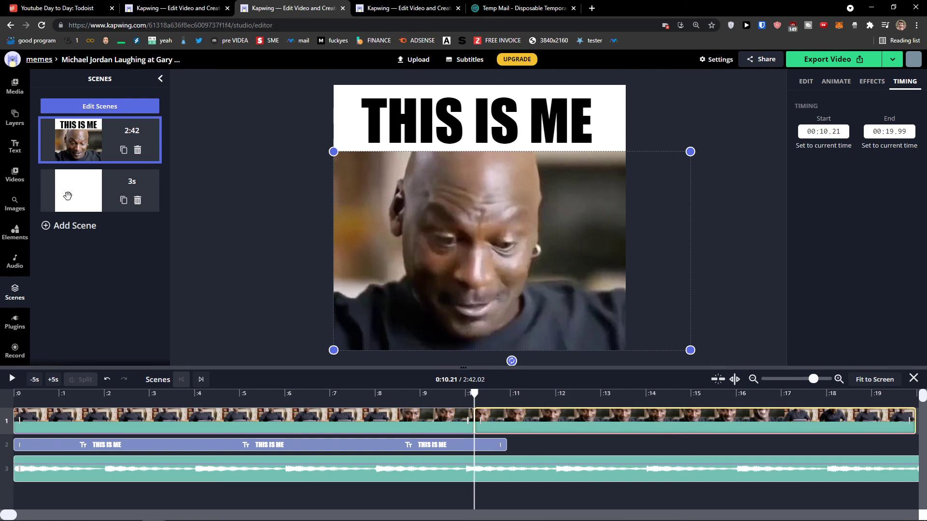
# - View the blank second scene and go back to the "THIS IS ME" scene
pyautogui.click(68, 196)
pyautogui.click(75, 155)
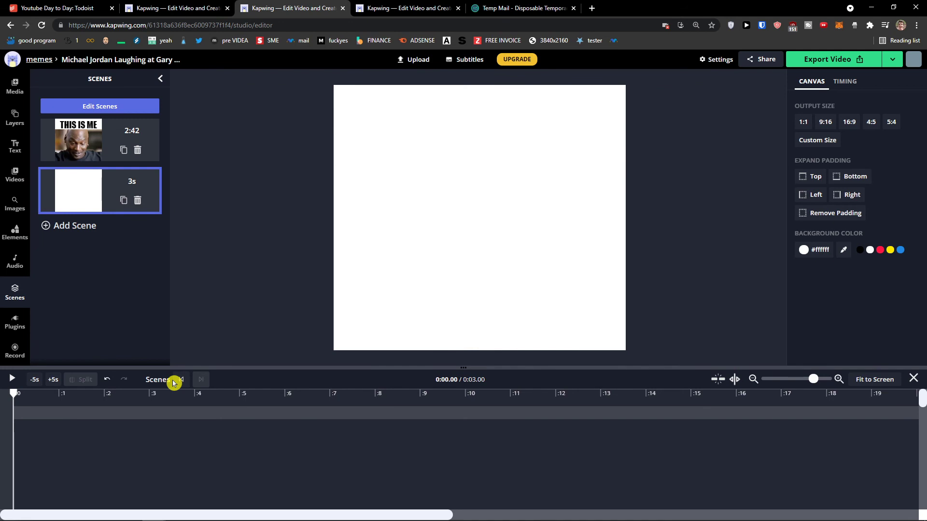
pyautogui.click(174, 381)
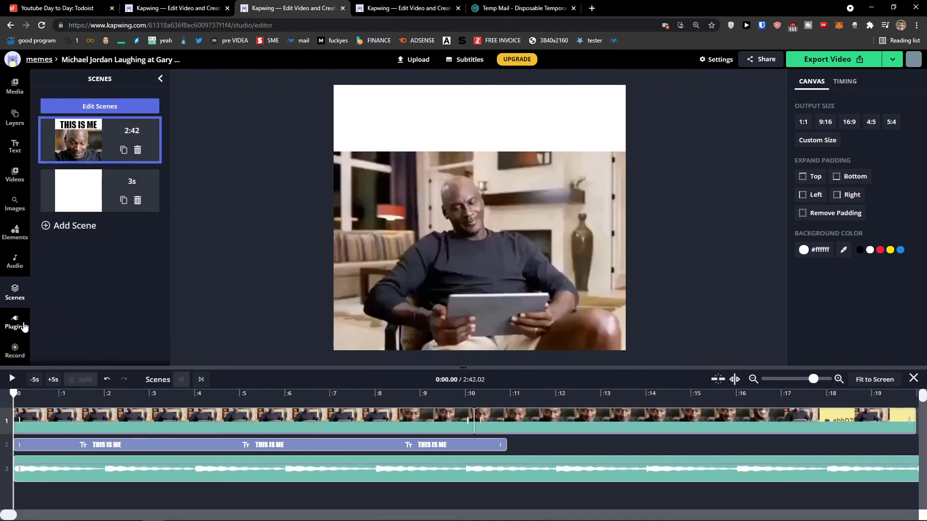
# - Look through the available plugins and view the screen, camera and audio recording options
pyautogui.click(23, 325)
pyautogui.scroll(-5, 69, 328)
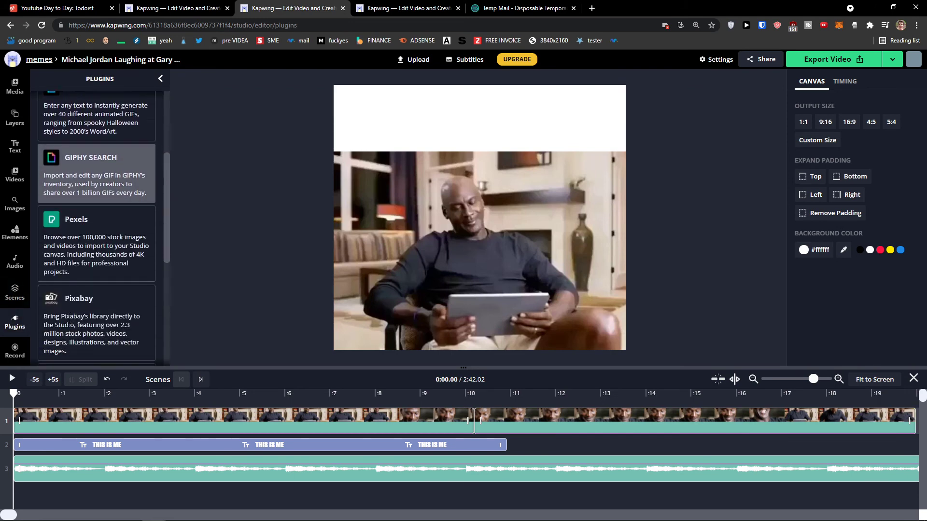
pyautogui.scroll(5, 69, 328)
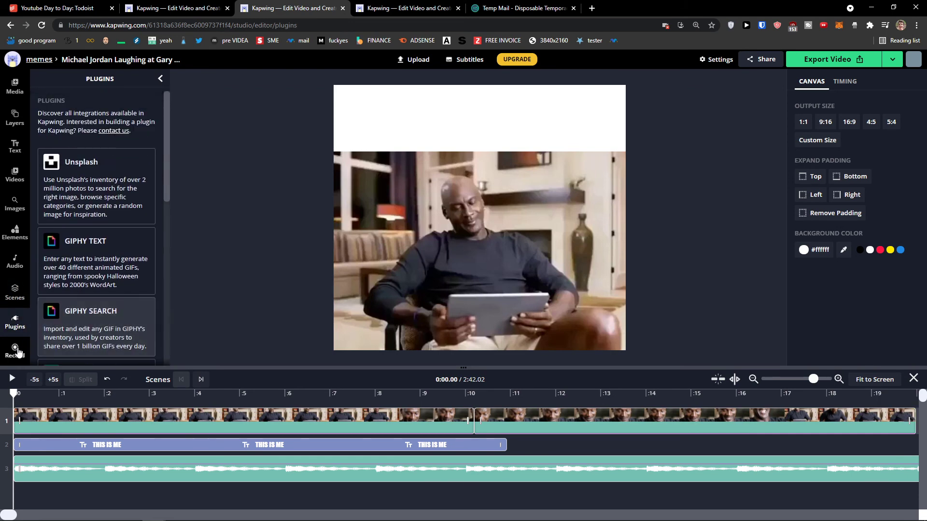
pyautogui.click(17, 355)
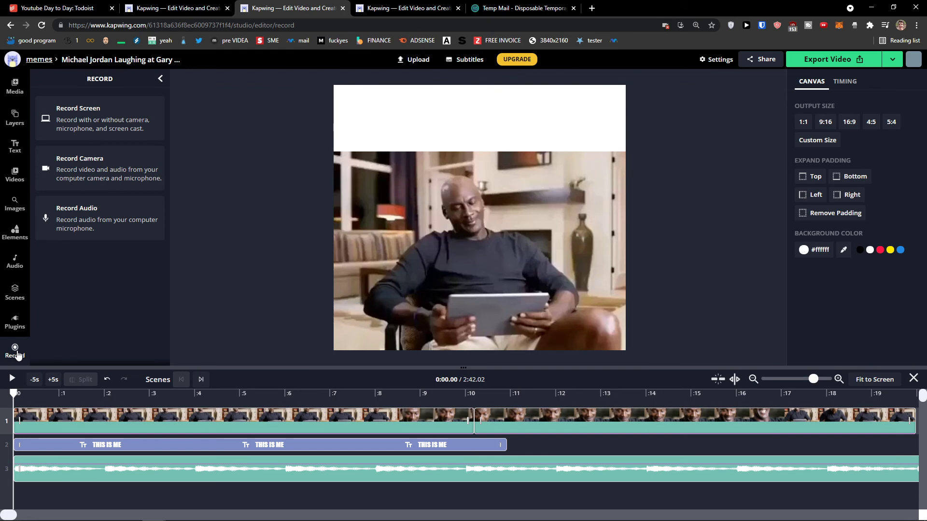
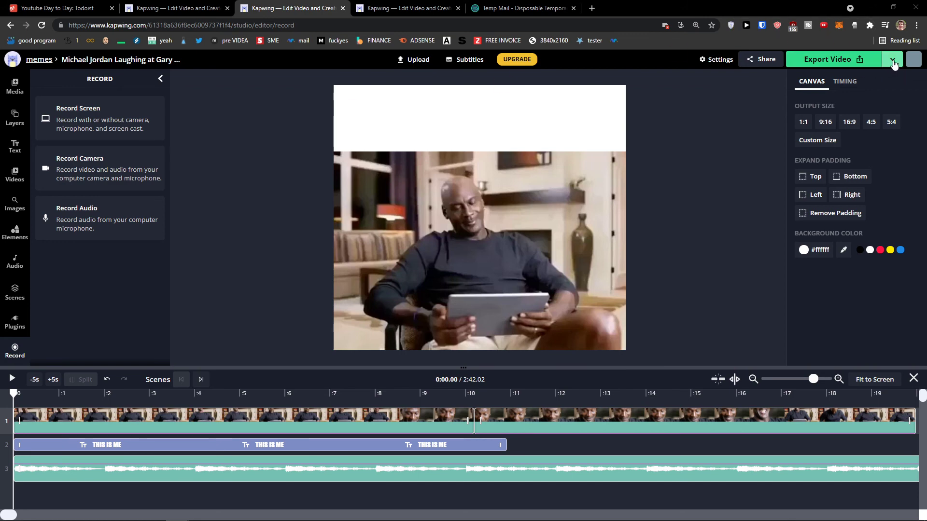
# - Look at the export formats and export the "THIS IS ME" project as MP4
pyautogui.click(893, 60)
pyautogui.click(893, 60)
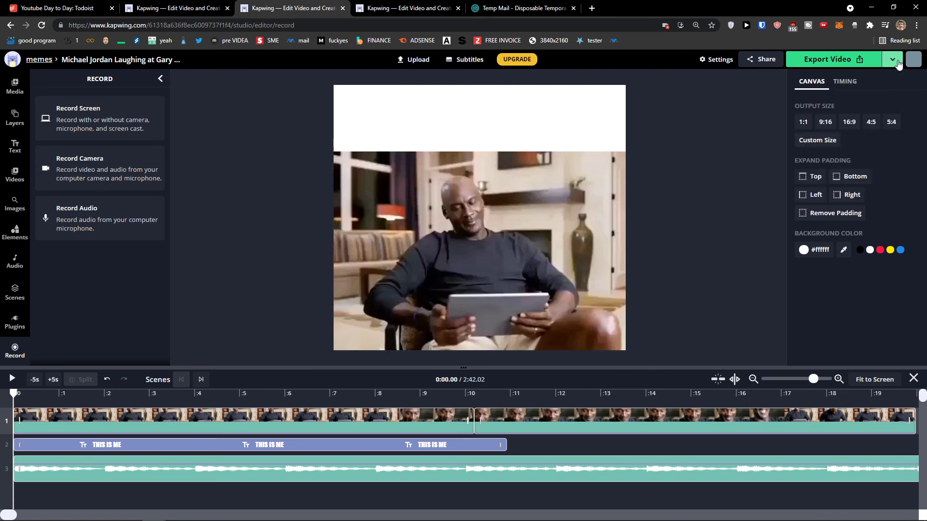
pyautogui.click(893, 60)
pyautogui.click(443, 471)
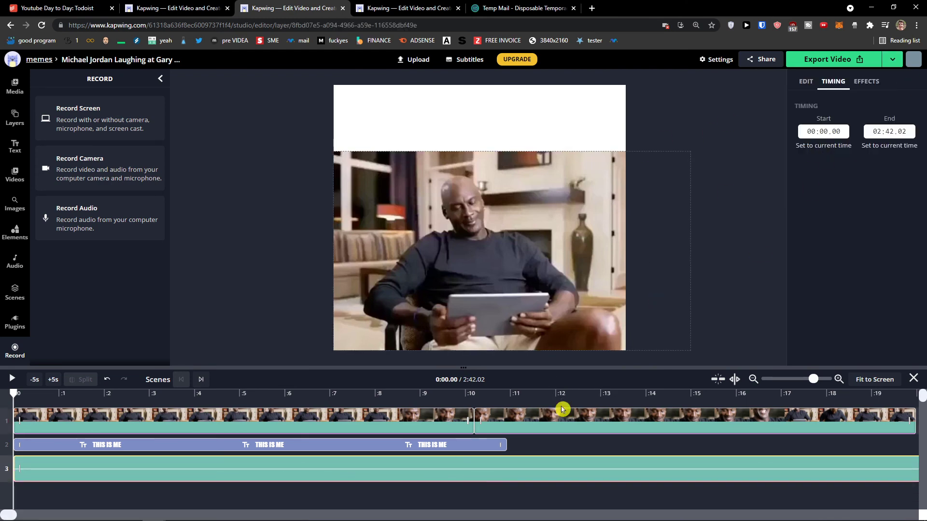
pyautogui.click(560, 303)
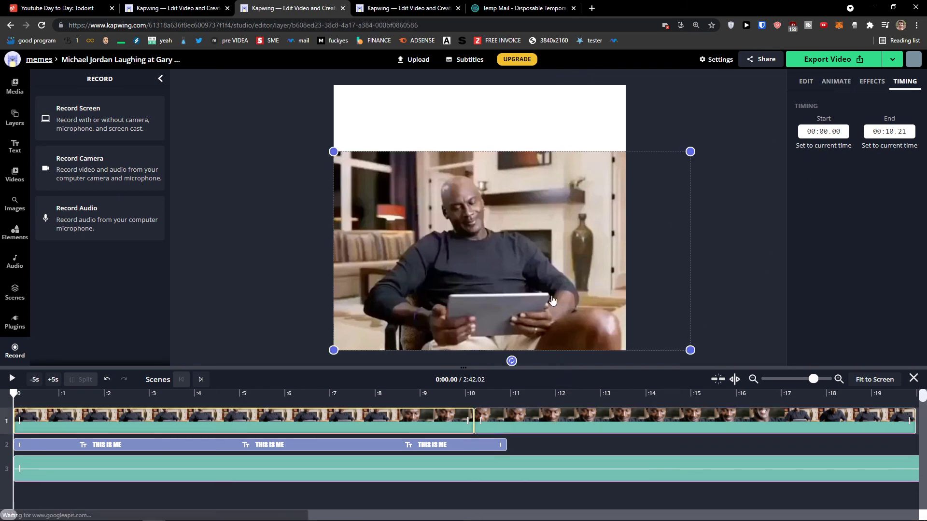
pyautogui.click(891, 54)
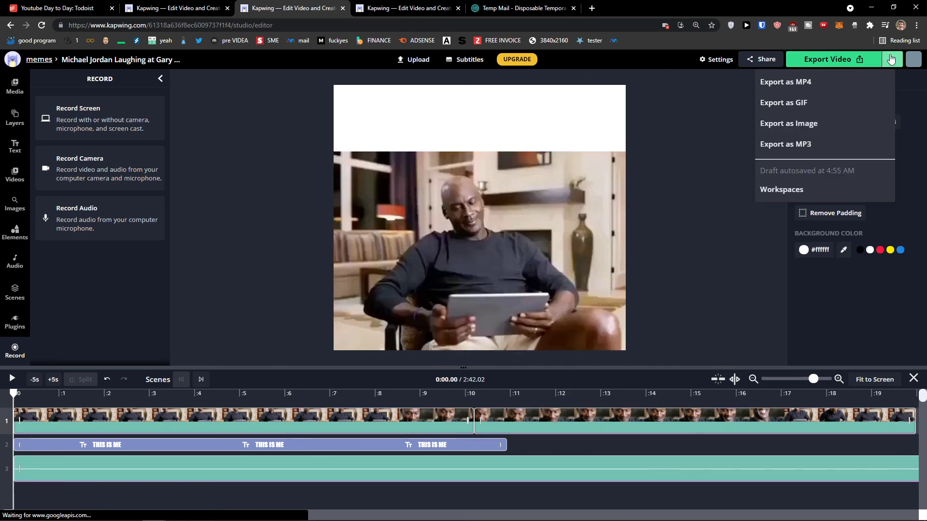
pyautogui.click(839, 86)
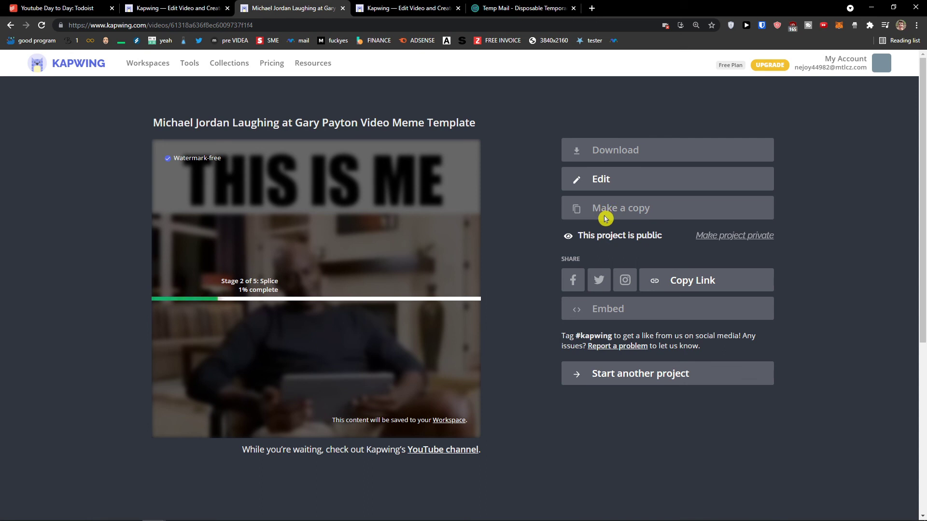
pyautogui.click(663, 290)
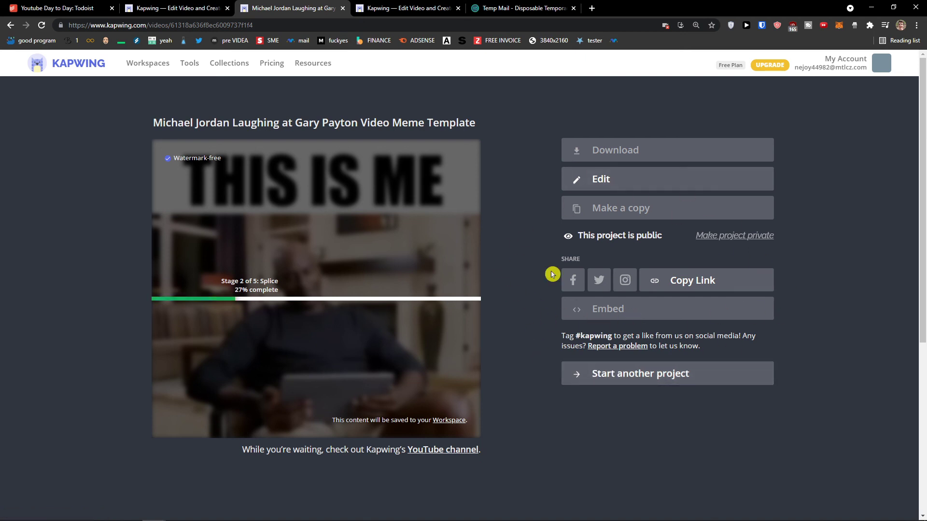
# - Return from the Mr. Krabs project to the memes workspace and open the full list of tools
pyautogui.click(167, 6)
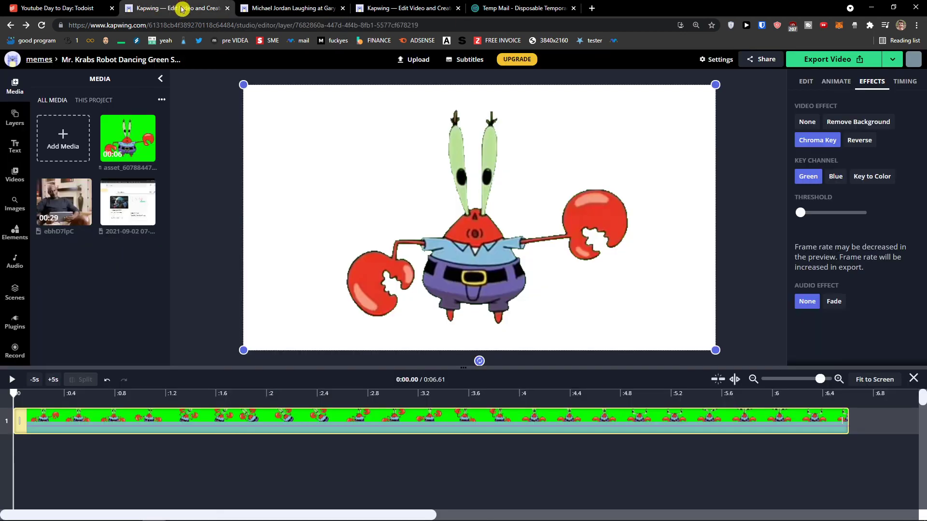
pyautogui.click(13, 27)
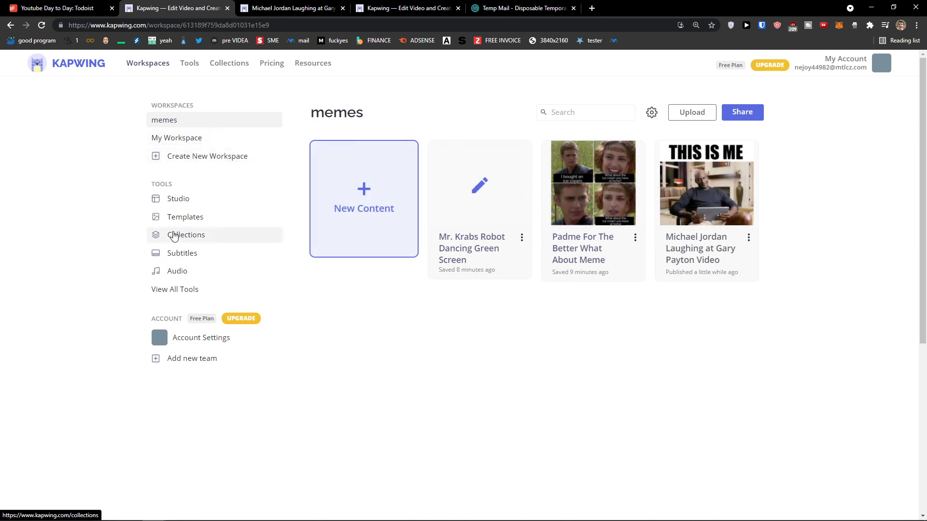
pyautogui.click(195, 290)
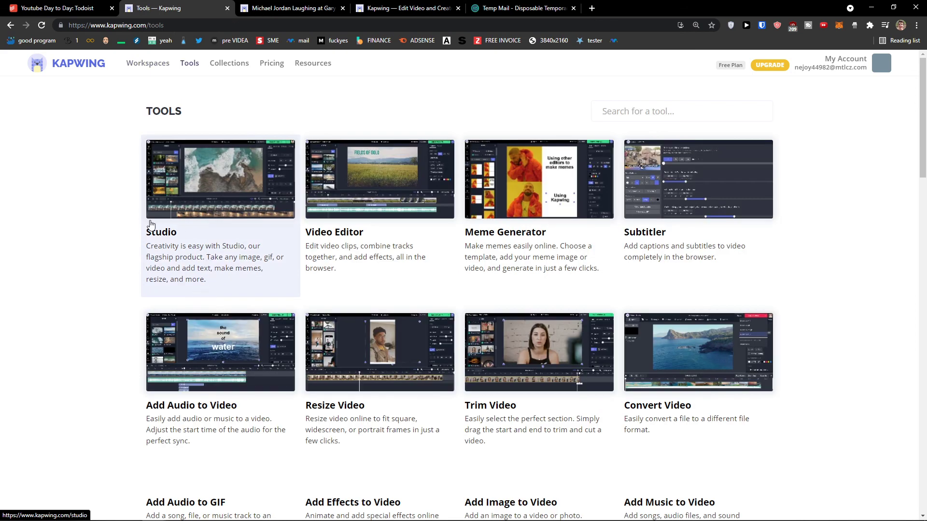
# - Browse the tools catalogue from Studio and Video Editor down to Translate Video and Trim Video
pyautogui.scroll(-1, 151, 225)
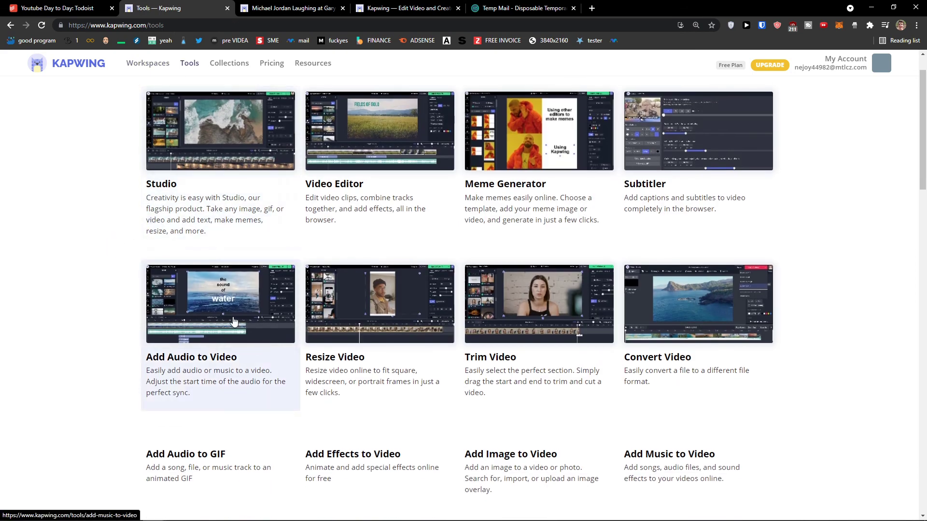
pyautogui.scroll(-1, 233, 321)
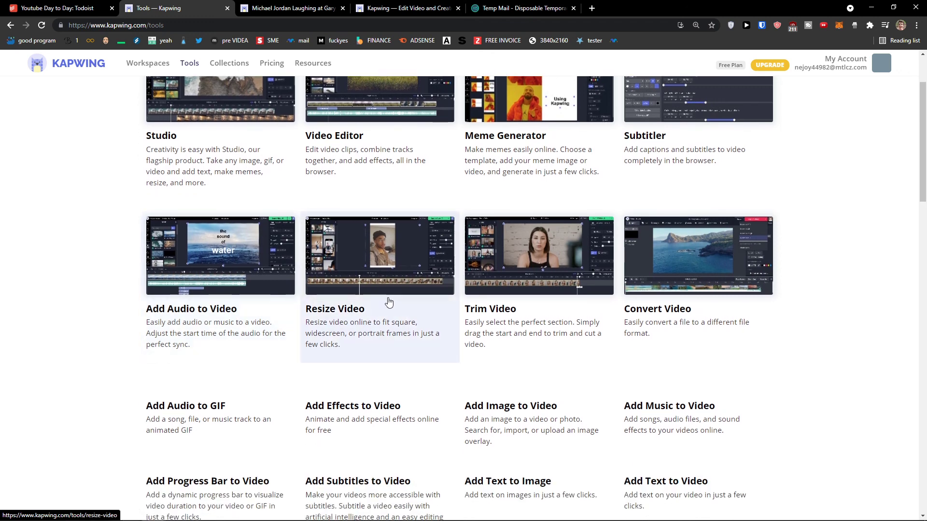
pyautogui.scroll(-1, 389, 303)
pyautogui.scroll(-1, 464, 297)
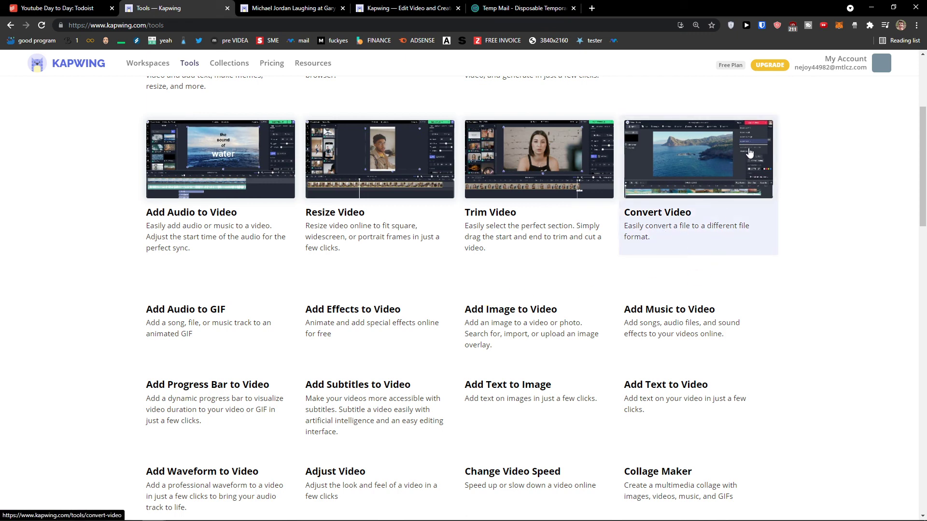
pyautogui.scroll(-3, 618, 240)
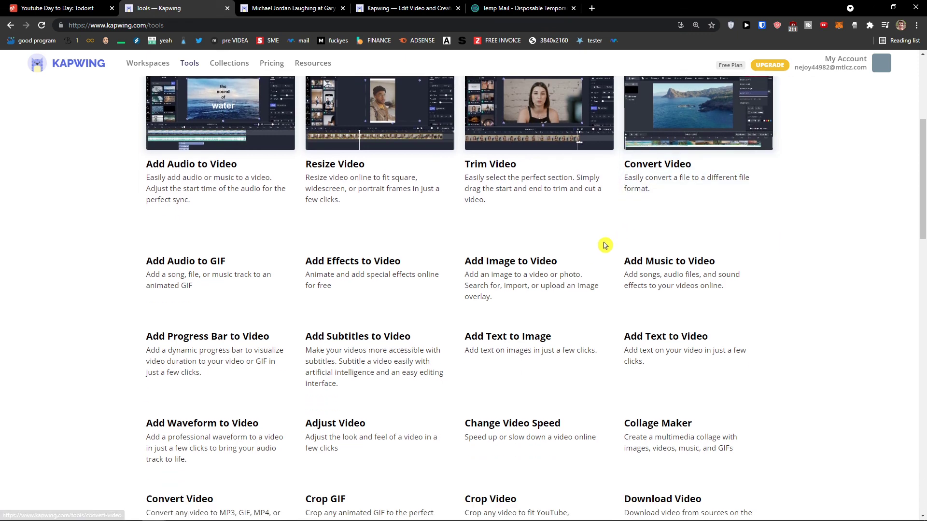
pyautogui.scroll(-4, 612, 245)
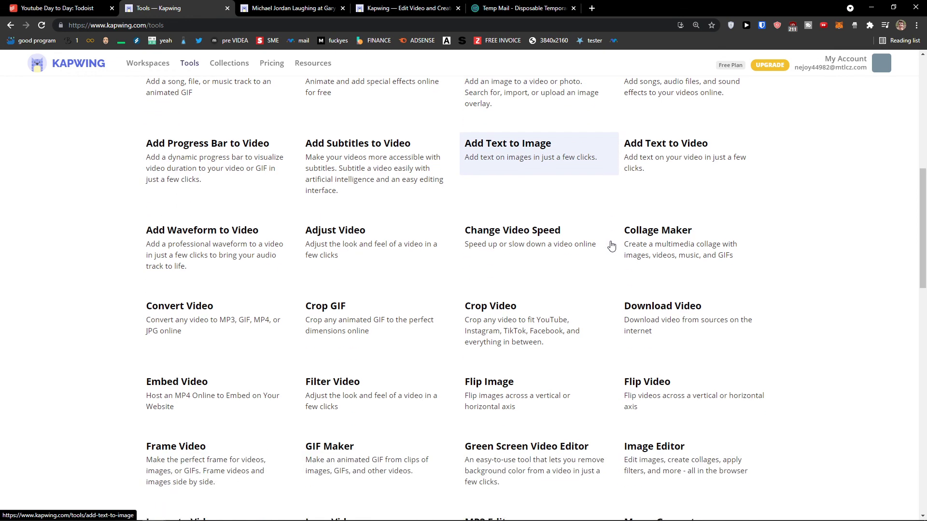
pyautogui.scroll(-4, 608, 246)
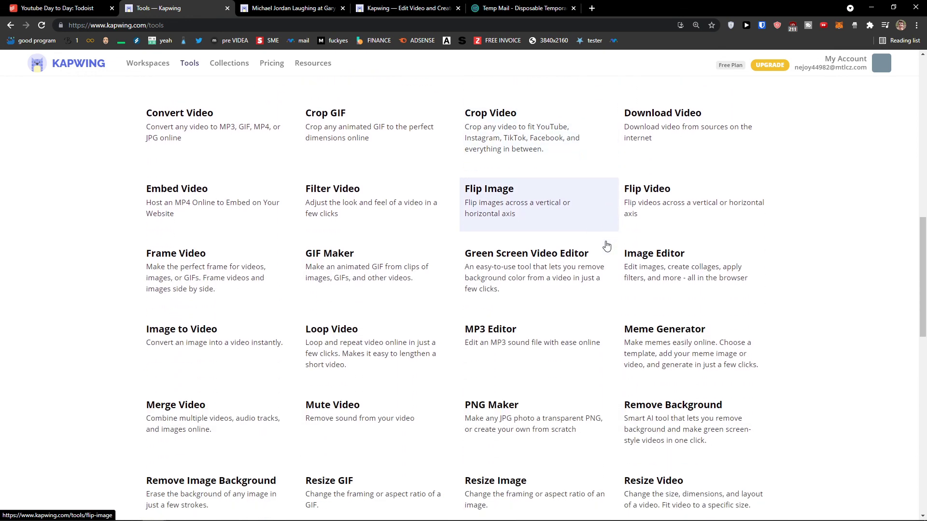
pyautogui.scroll(-5, 607, 245)
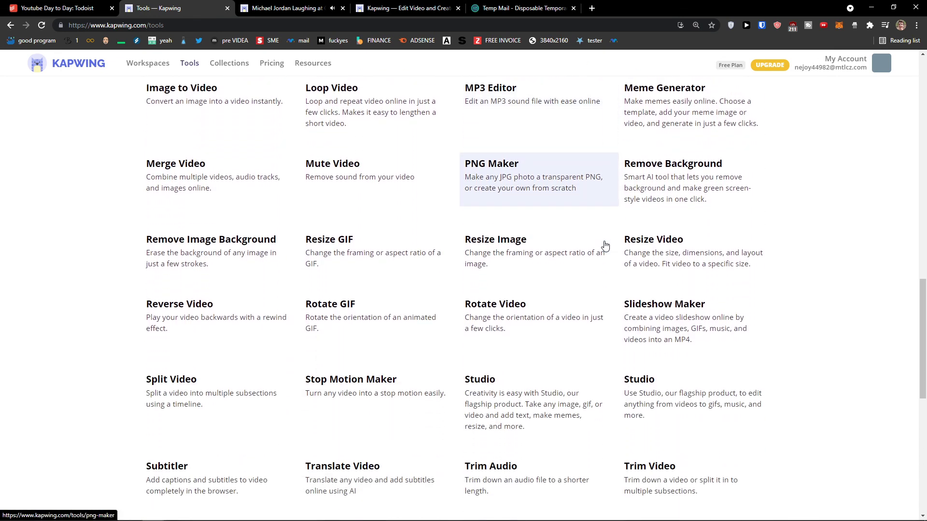
# - Leave the tools catalogue for the exported "THIS IS ME" meme, pause its playback and download the video file
pyautogui.scroll(-2, 605, 245)
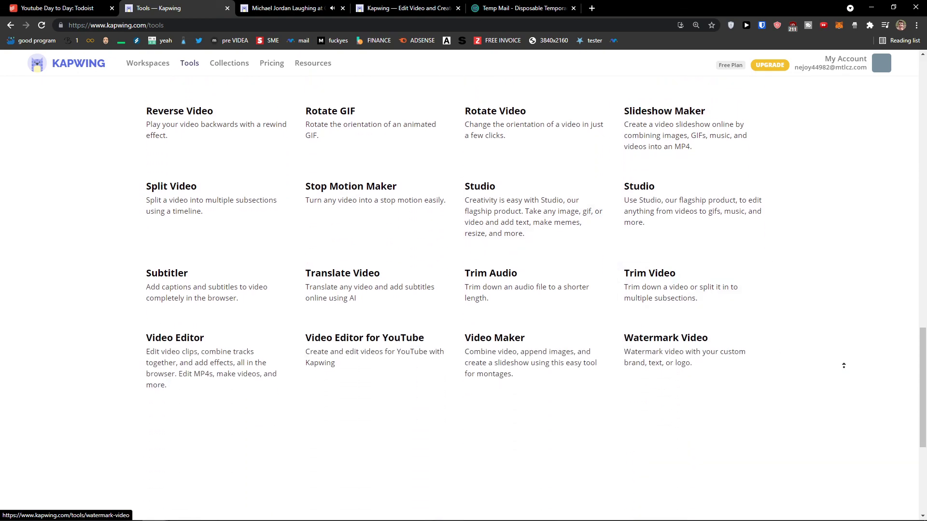
pyautogui.click(826, 373)
pyautogui.click(275, 6)
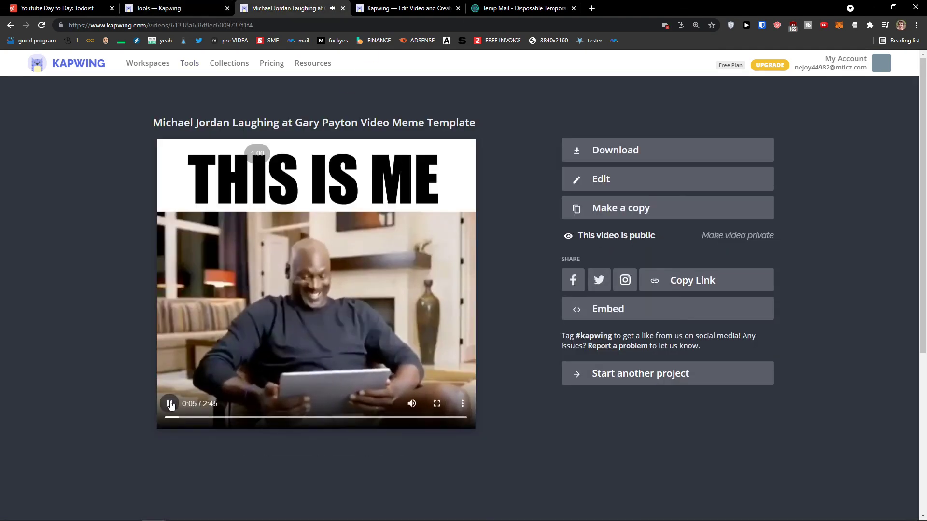
pyautogui.click(389, 247)
pyautogui.click(661, 151)
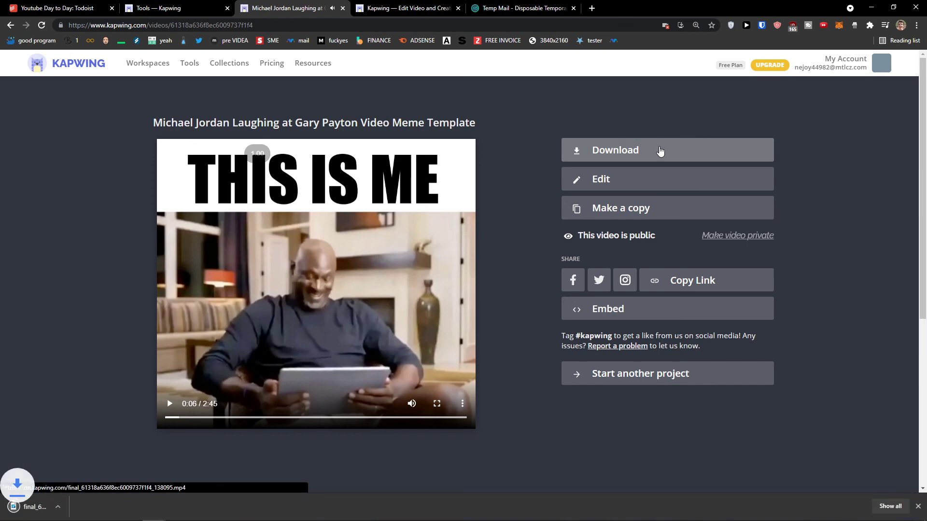
# - Reopen the "THIS IS ME" project in the editor, set its export format to GIF and dismiss the notice
pyautogui.click(11, 25)
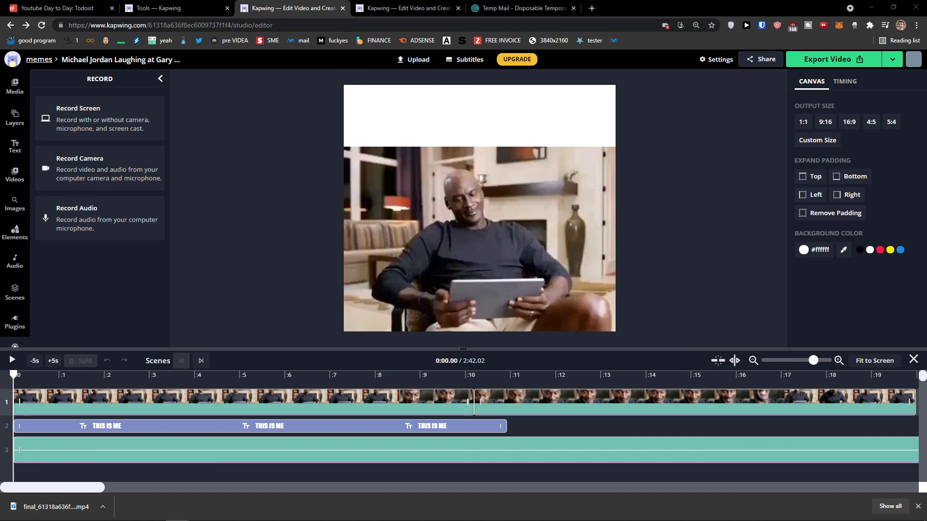
pyautogui.click(893, 64)
pyautogui.click(821, 104)
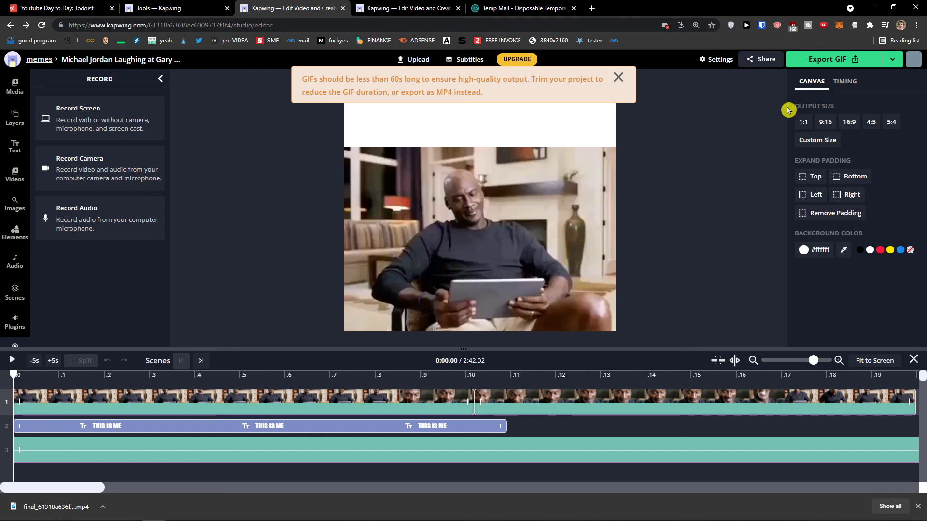
pyautogui.click(619, 77)
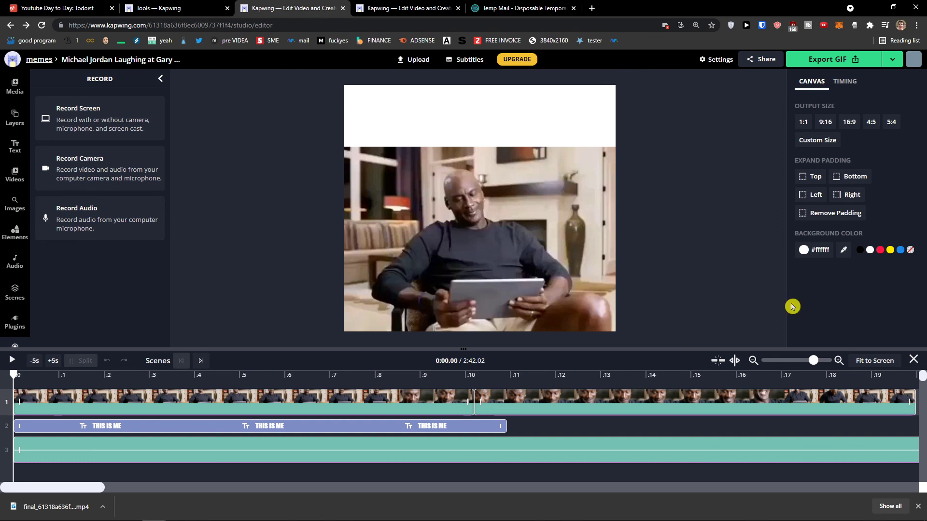
# - Delete the long audio track under the video and text tracks to shorten the project
pyautogui.moveTo(814, 361); pyautogui.dragTo(800, 365)
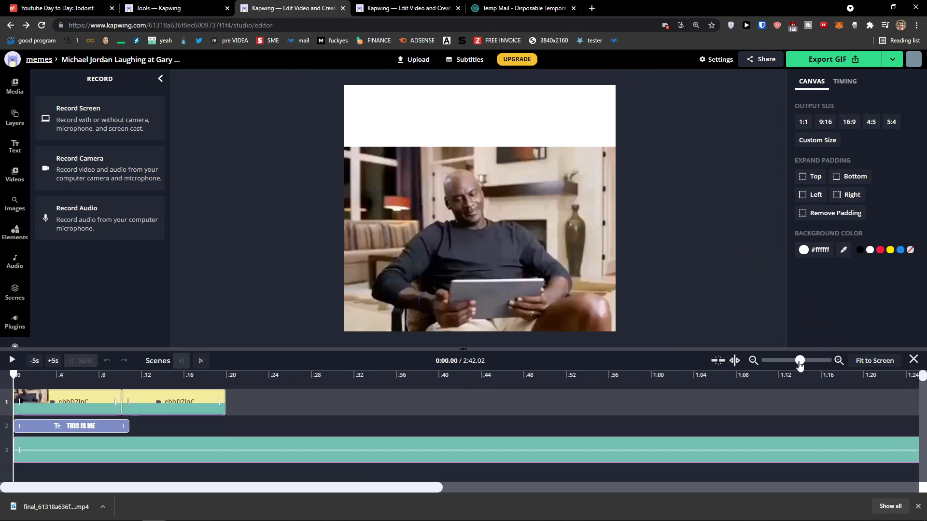
pyautogui.click(339, 467)
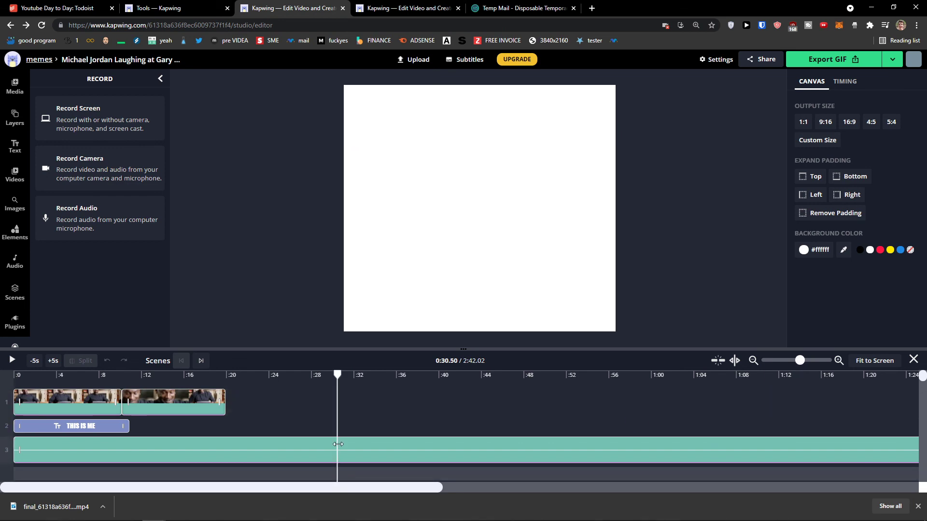
pyautogui.click(339, 444)
pyautogui.press('Delete')
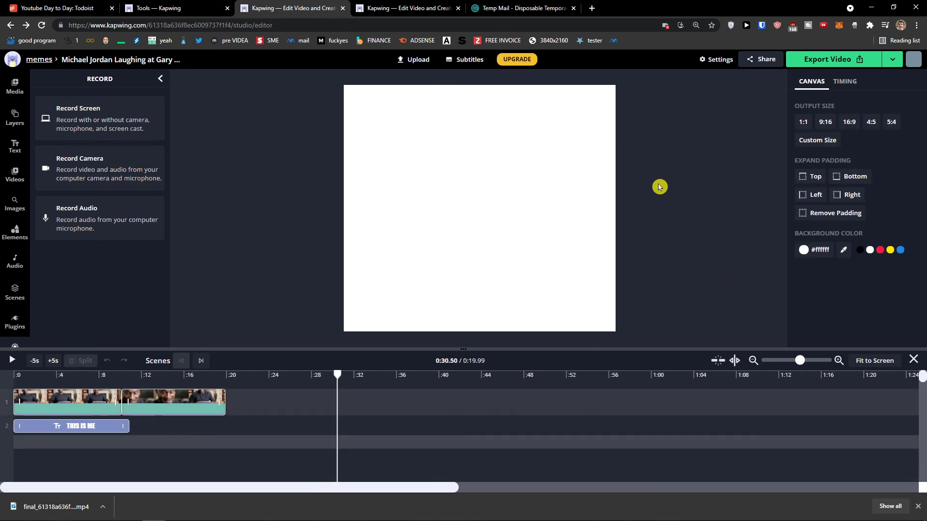
# - Export the shortened meme project as a GIF and return to the tools catalogue while it processes
pyautogui.click(893, 62)
pyautogui.click(827, 114)
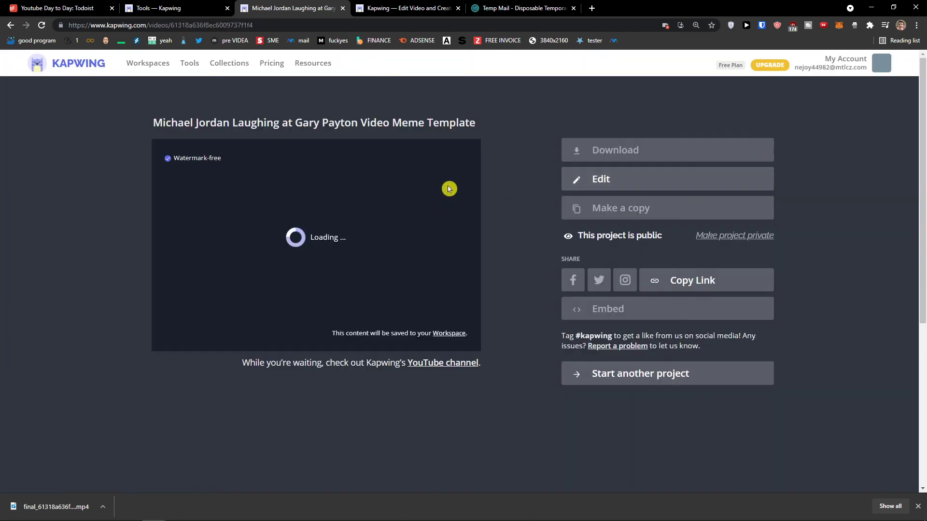
pyautogui.click(218, 6)
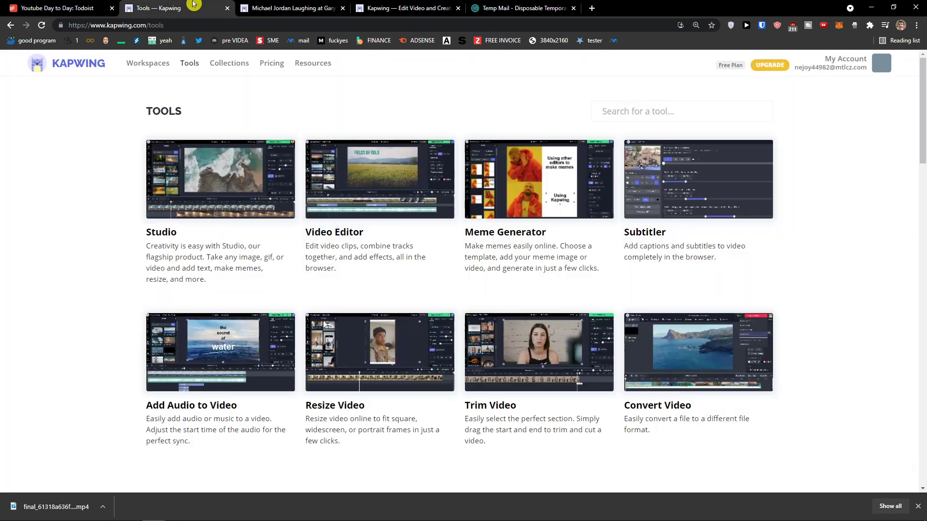
pyautogui.click(119, 240)
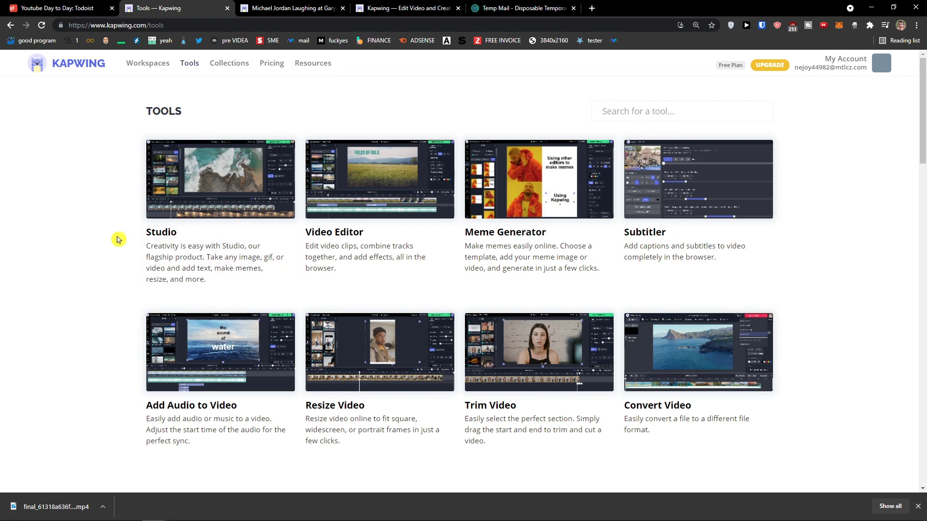